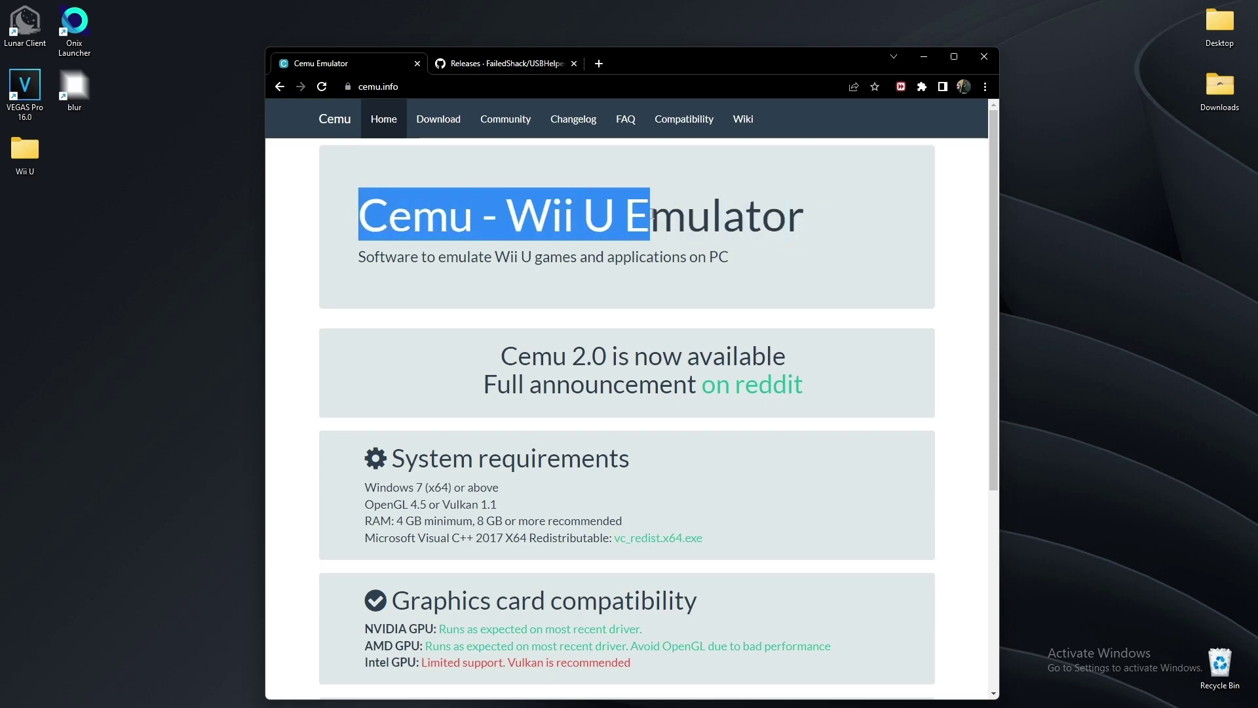
Look over the Cemu website at cemu.info
{"action": "left_click", "coordinate": [495, 215]}
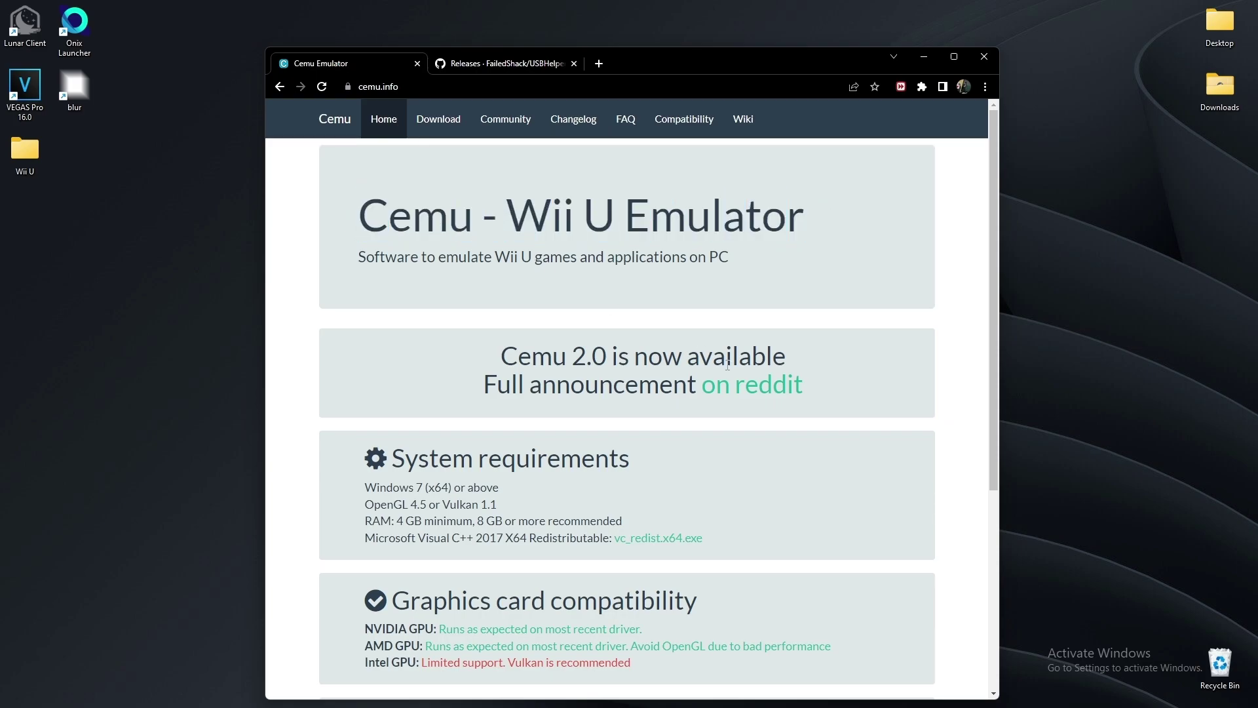
{"action": "scroll", "coordinate": [555, 511], "scroll_direction": "down", "scroll_amount": 4}
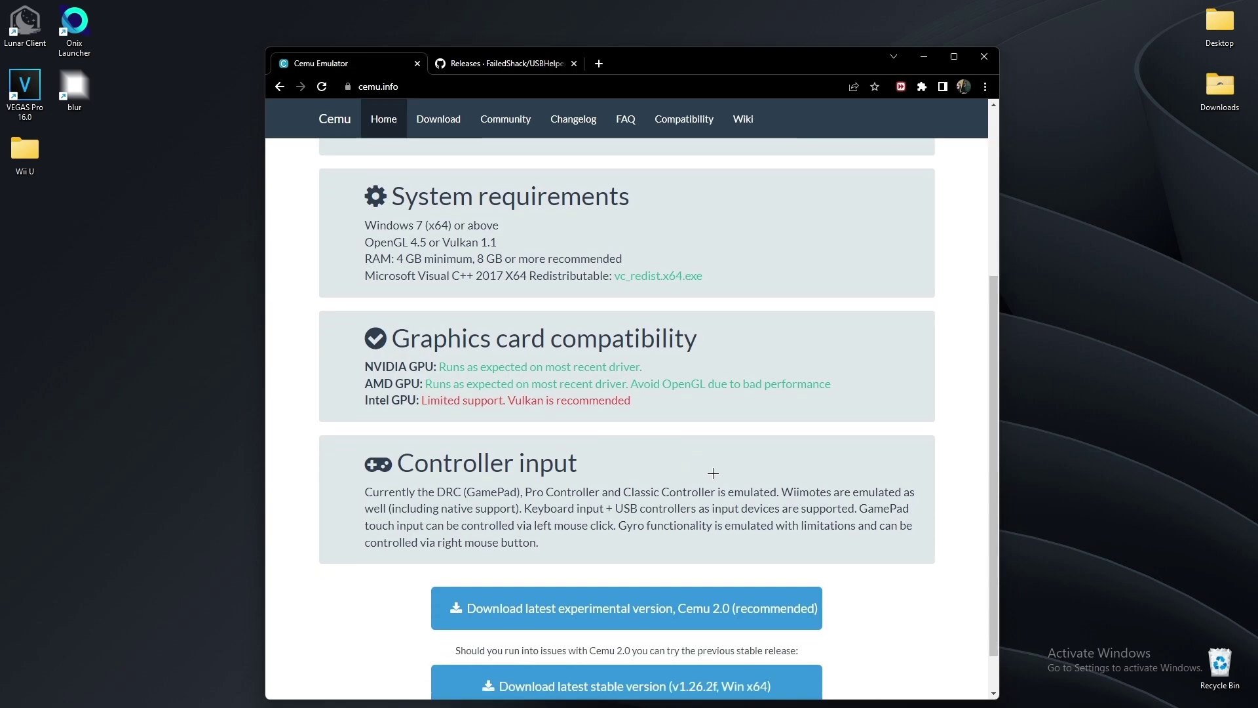
{"action": "scroll", "coordinate": [693, 188], "scroll_direction": "up", "scroll_amount": 2}
{"action": "left_click_drag", "start_coordinate": [650, 61], "coordinate": [705, 60]}
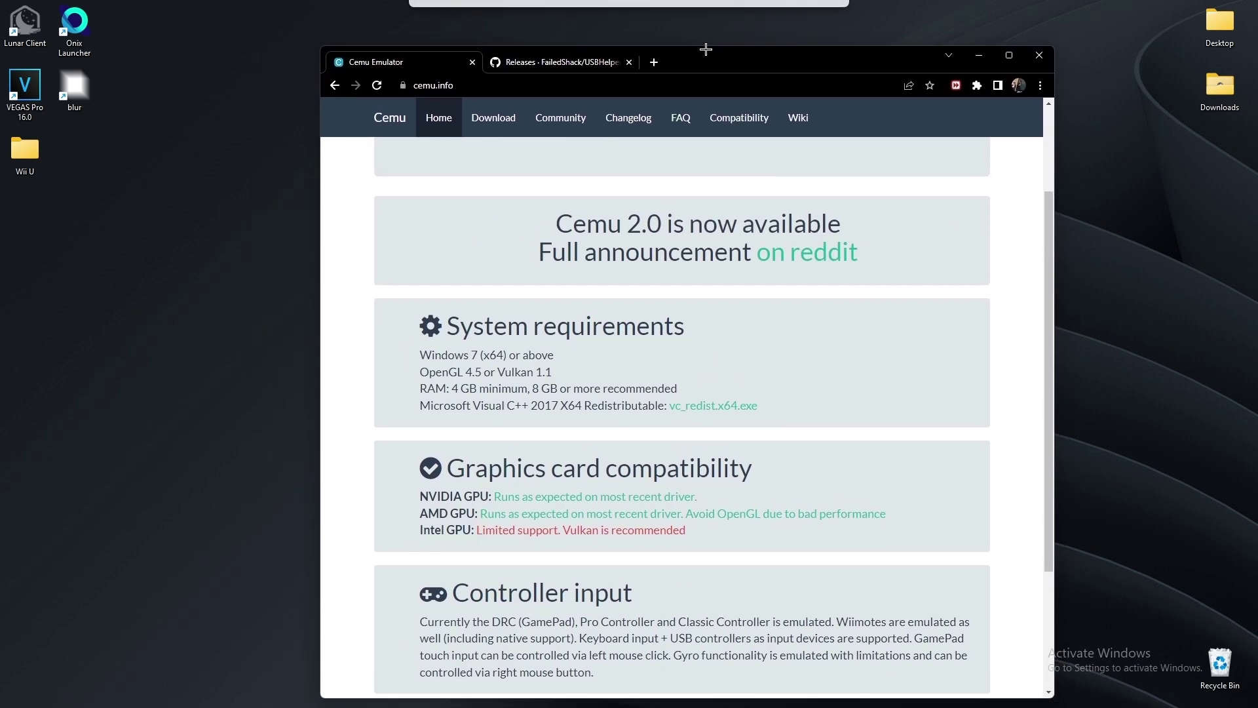
{"action": "scroll", "coordinate": [616, 381], "scroll_direction": "down", "scroll_amount": 3}
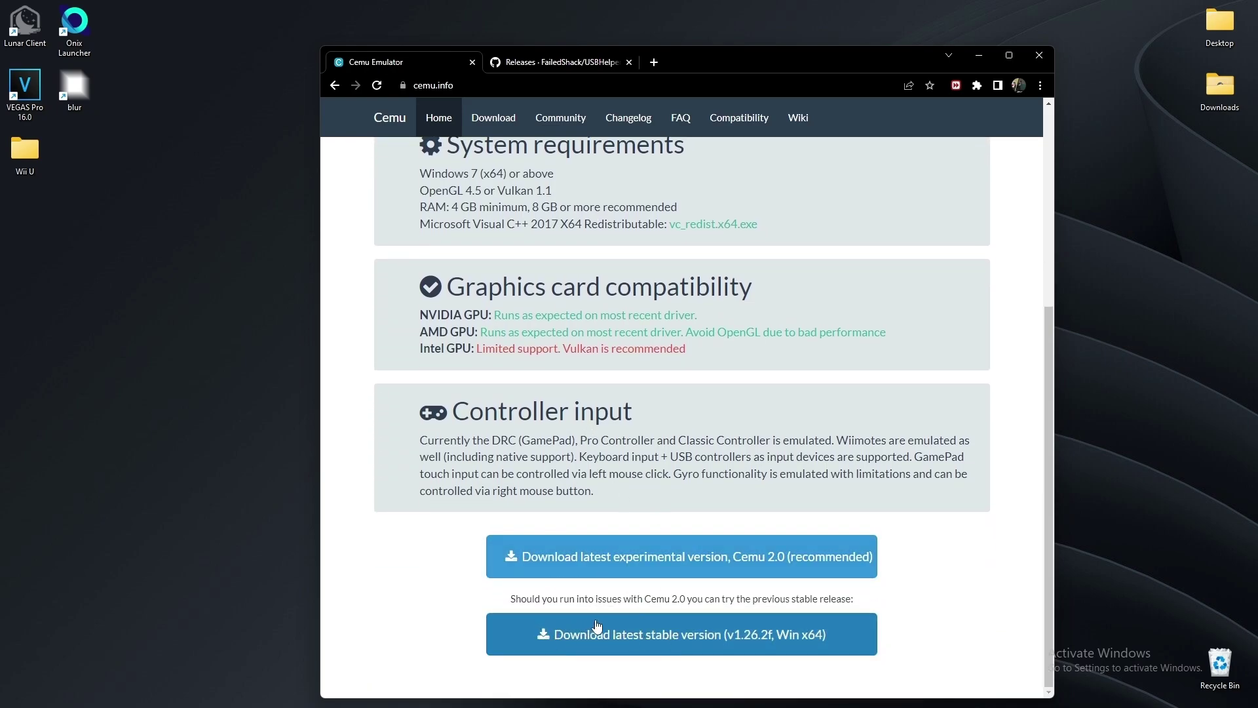
{"action": "scroll", "coordinate": [506, 209], "scroll_direction": "up", "scroll_amount": 5}
Switch to the FailedShack/USBHelperInstaller GitHub releases page showing Version 1.2
{"action": "left_click_drag", "start_coordinate": [409, 209], "coordinate": [665, 216]}
{"action": "left_click", "coordinate": [666, 216]}
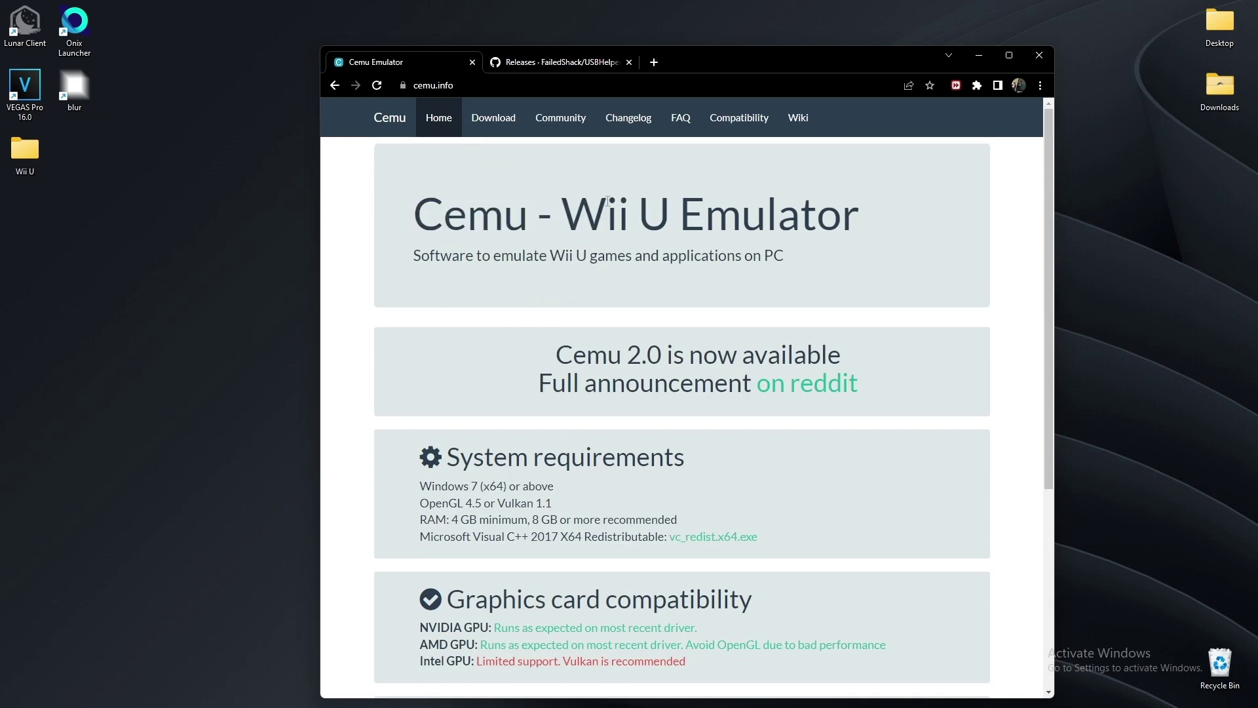
{"action": "left_click", "coordinate": [526, 62]}
{"action": "scroll", "coordinate": [622, 347], "scroll_direction": "up", "scroll_amount": 4}
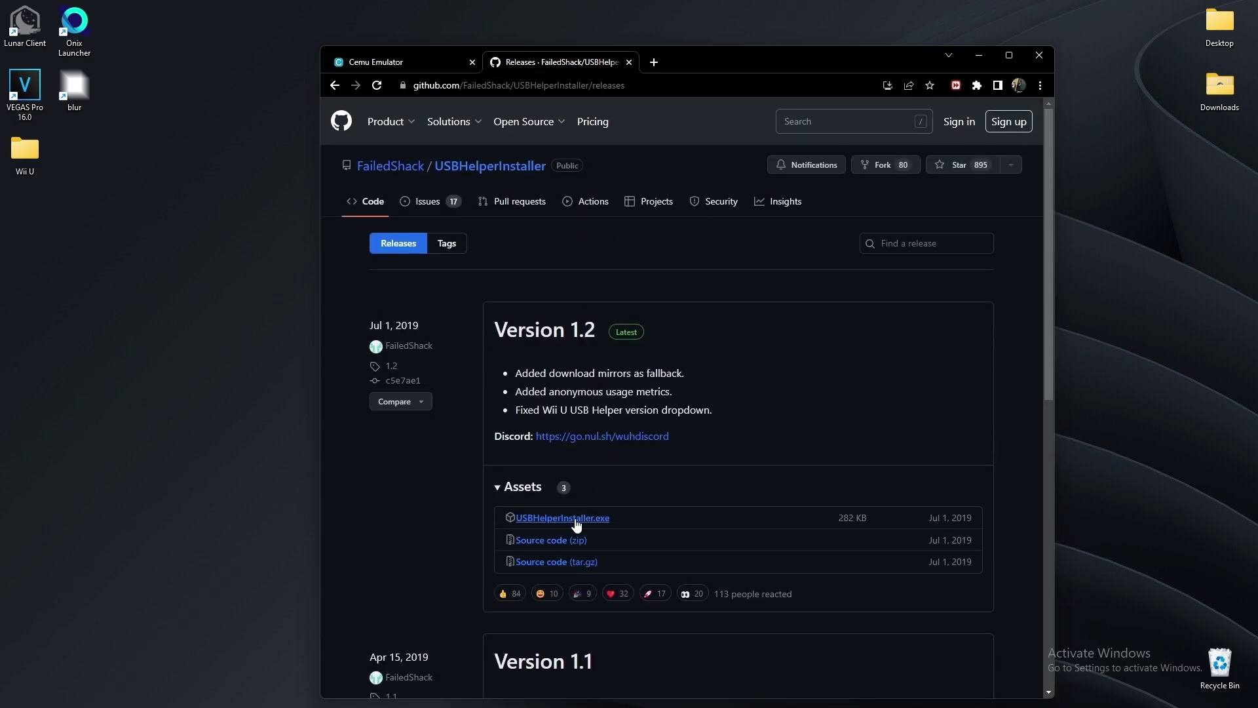
Download USBHelperInstaller.exe and the Cemu 1.26.2 stable zip, then show them in the Downloads folder
{"action": "left_click", "coordinate": [575, 521]}
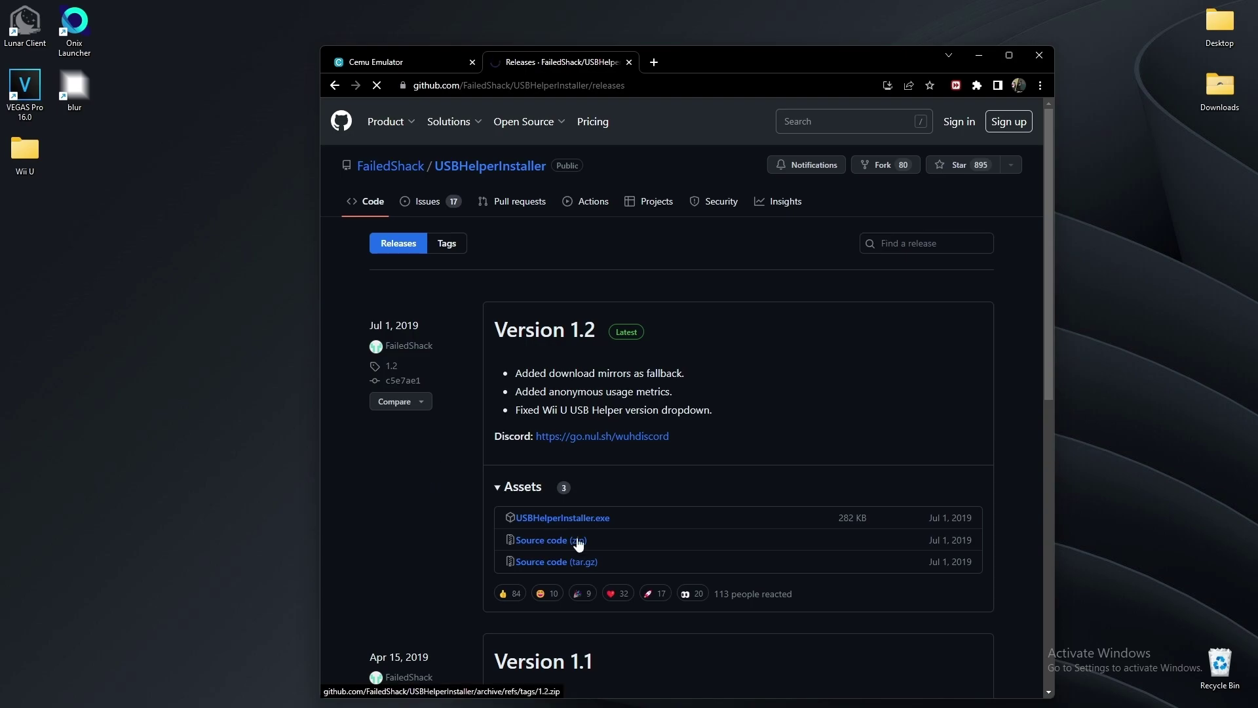
{"action": "scroll", "coordinate": [524, 563], "scroll_direction": "down", "scroll_amount": 2}
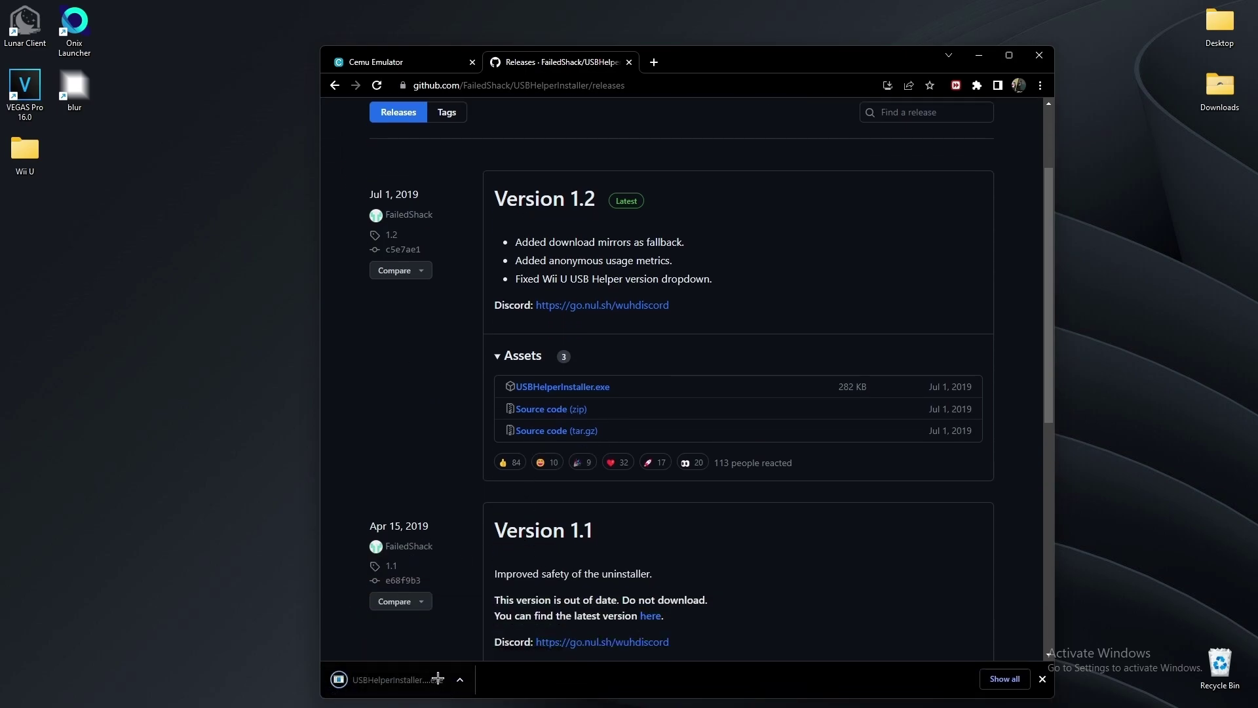
{"action": "left_click", "coordinate": [377, 61]}
{"action": "scroll", "coordinate": [652, 543], "scroll_direction": "down", "scroll_amount": 5}
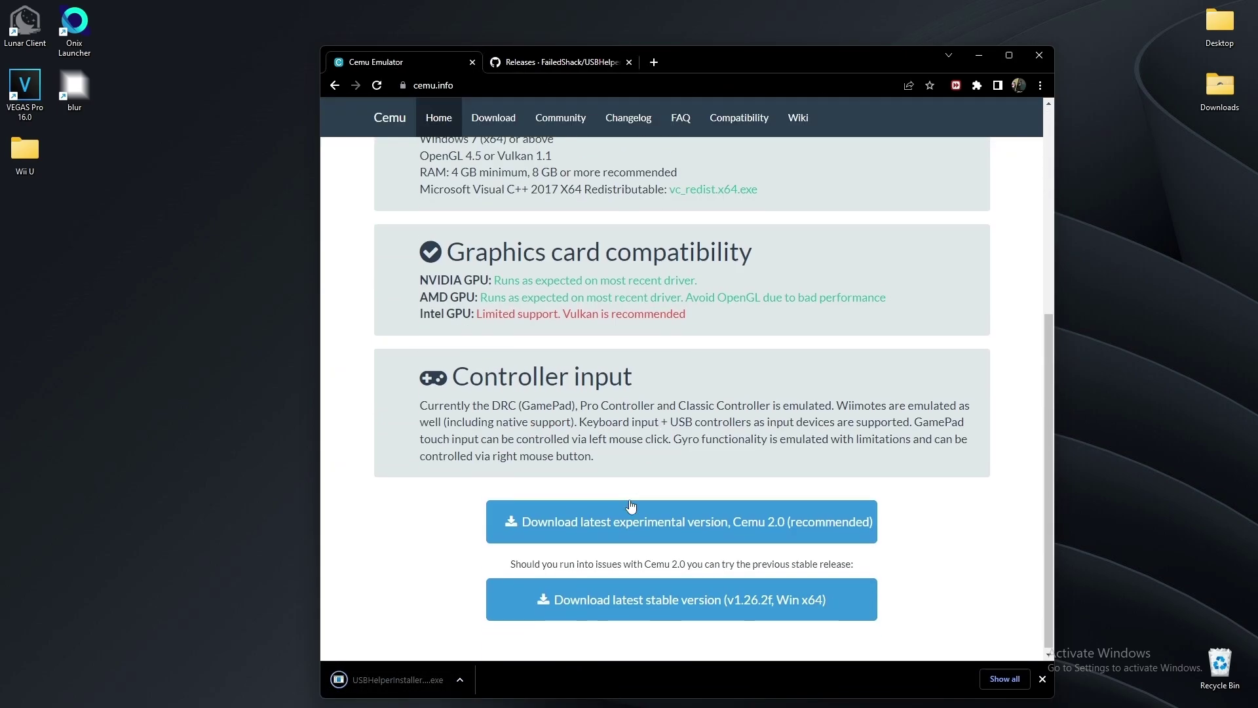
{"action": "left_click", "coordinate": [542, 600]}
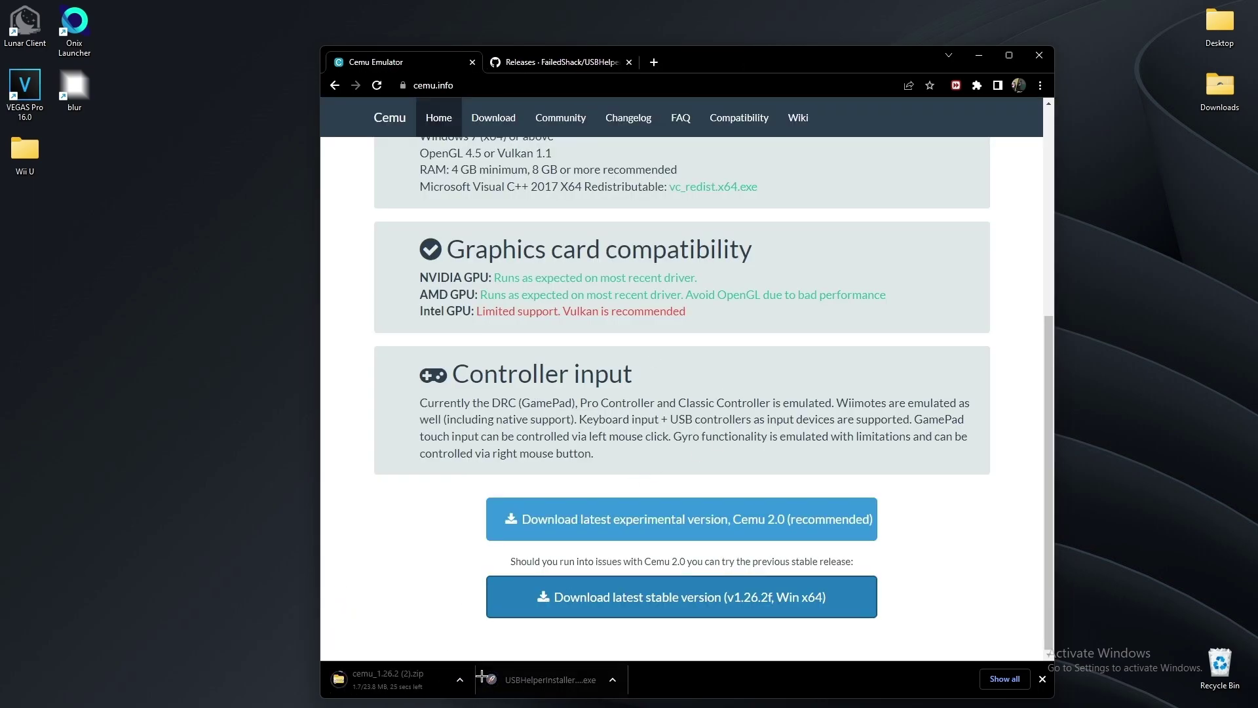
{"action": "left_click", "coordinate": [458, 679]}
{"action": "left_click", "coordinate": [505, 654]}
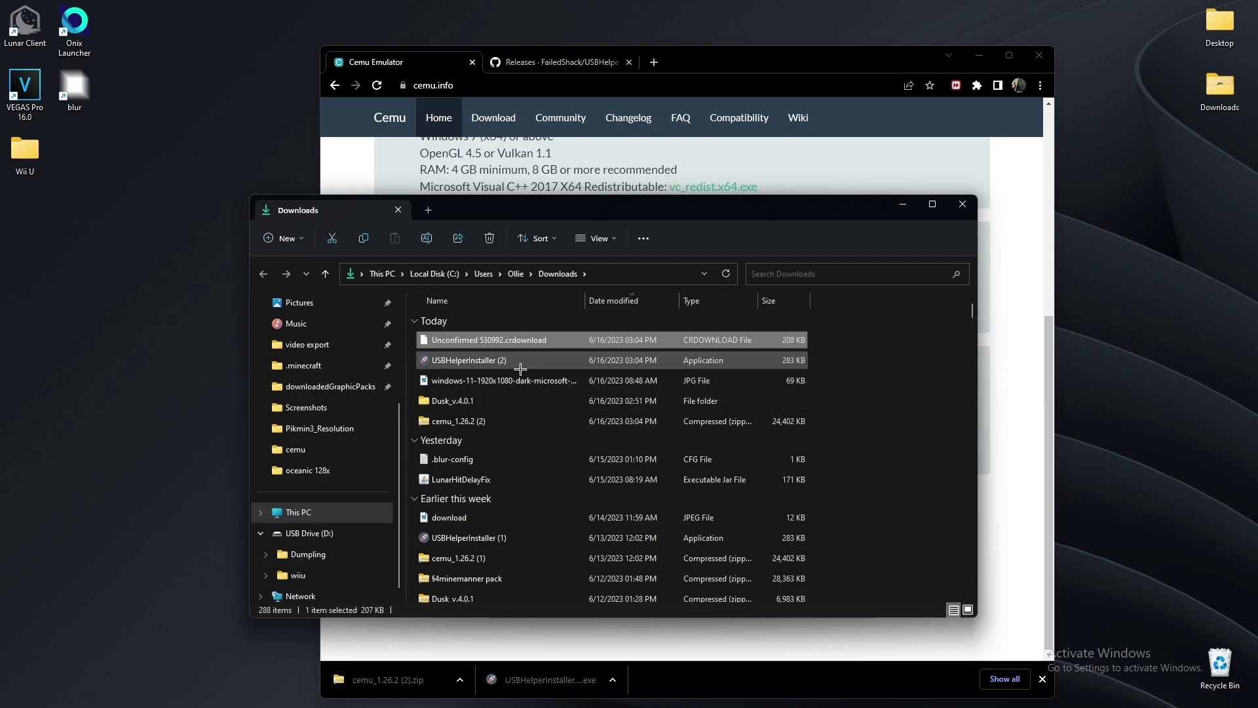
Copy the cemu_1.26.2 (2) zip into the desktop's Downloads folder
{"action": "right_click", "coordinate": [485, 422]}
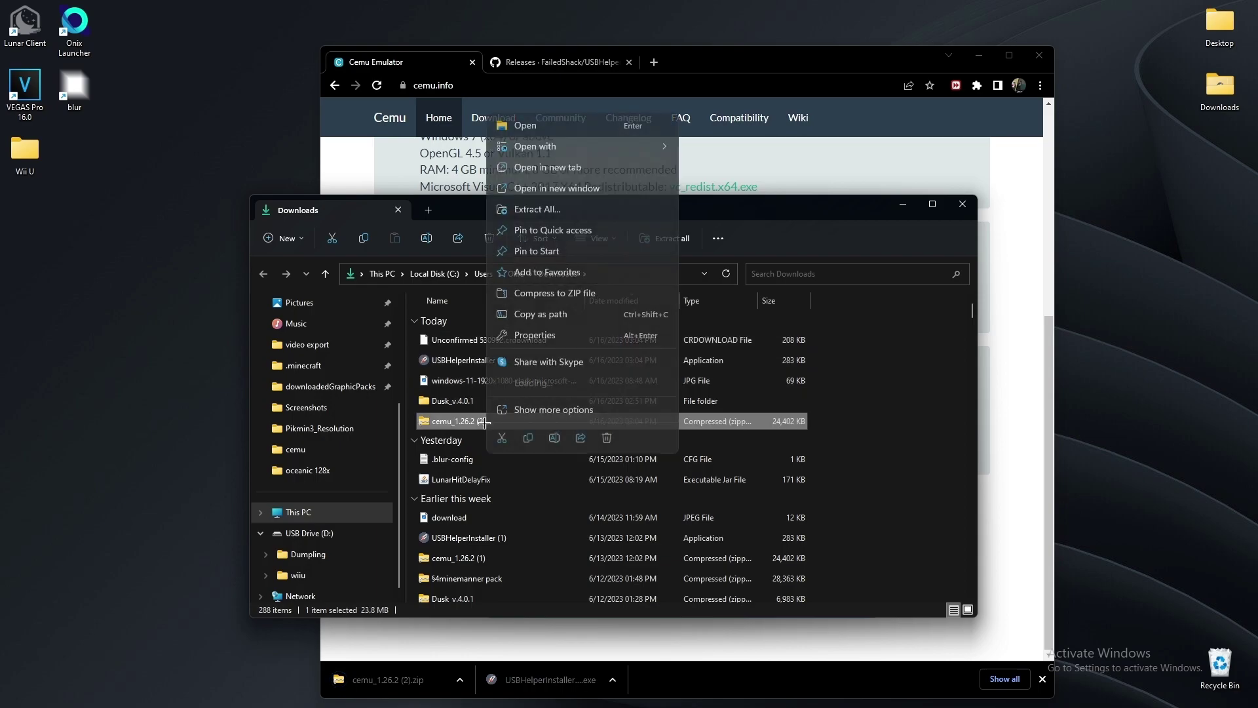
{"action": "left_click", "coordinate": [529, 439]}
{"action": "double_click", "coordinate": [1225, 94]}
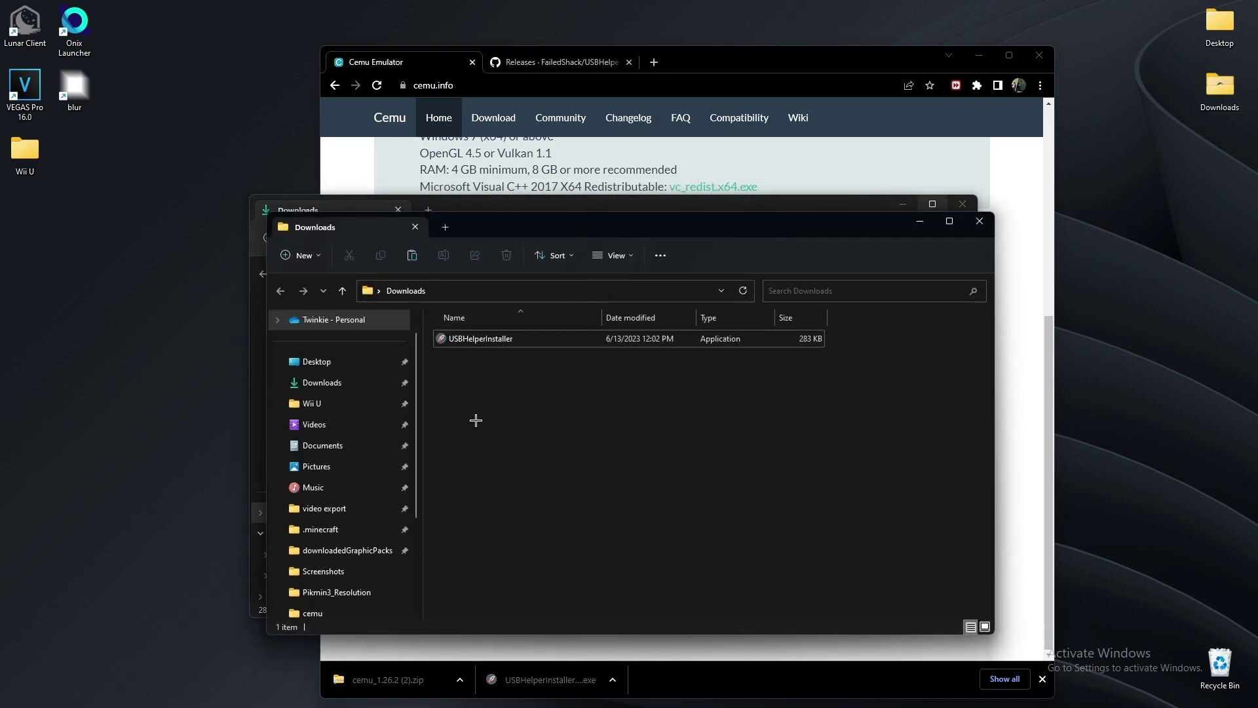
{"action": "right_click", "coordinate": [474, 418]}
{"action": "left_click", "coordinate": [482, 425]}
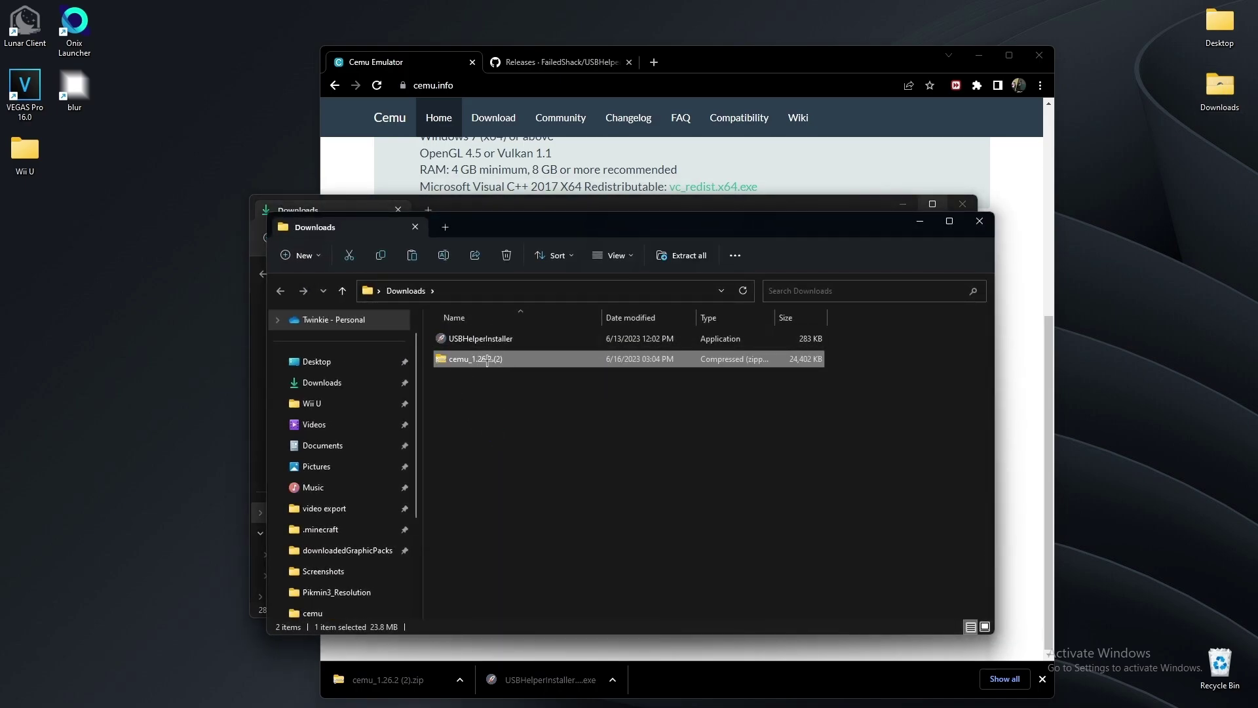
Extract the Cemu zip to a cemu_1.26.2 (2) folder and open the Desktop folder
{"action": "left_click", "coordinate": [962, 204]}
{"action": "left_click", "coordinate": [986, 53]}
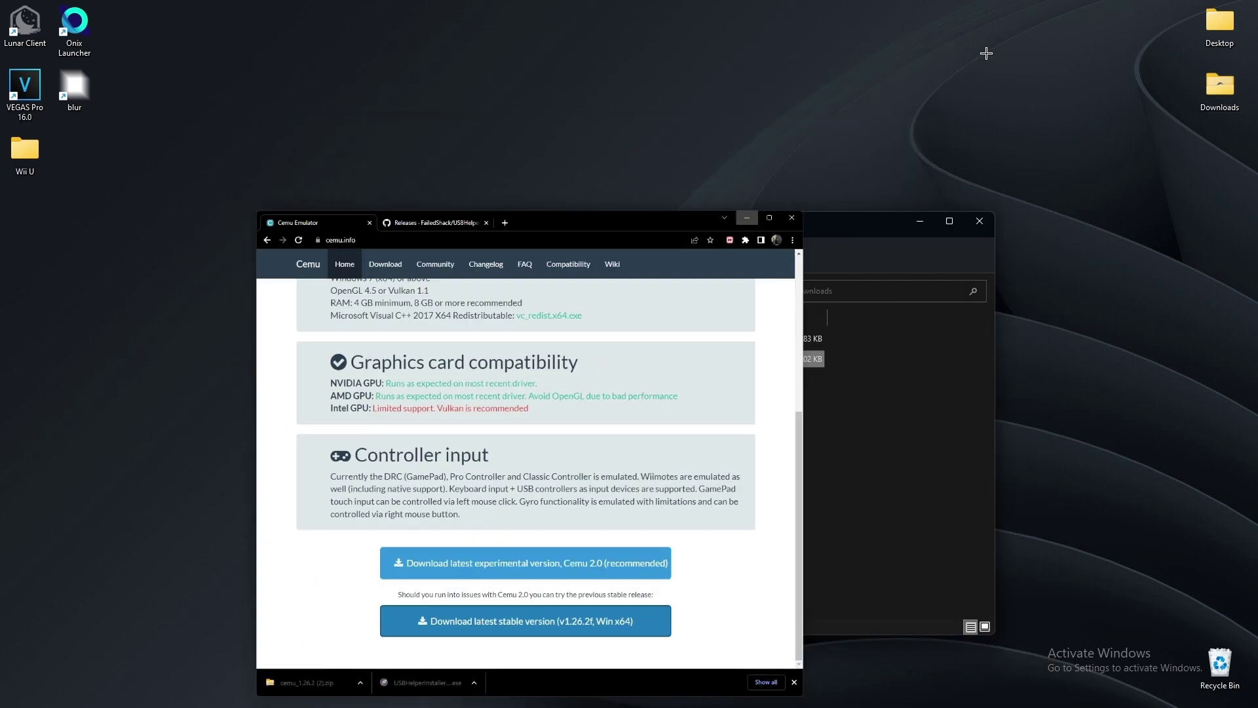
{"action": "left_click_drag", "start_coordinate": [717, 219], "coordinate": [933, 131]}
{"action": "right_click", "coordinate": [703, 270]}
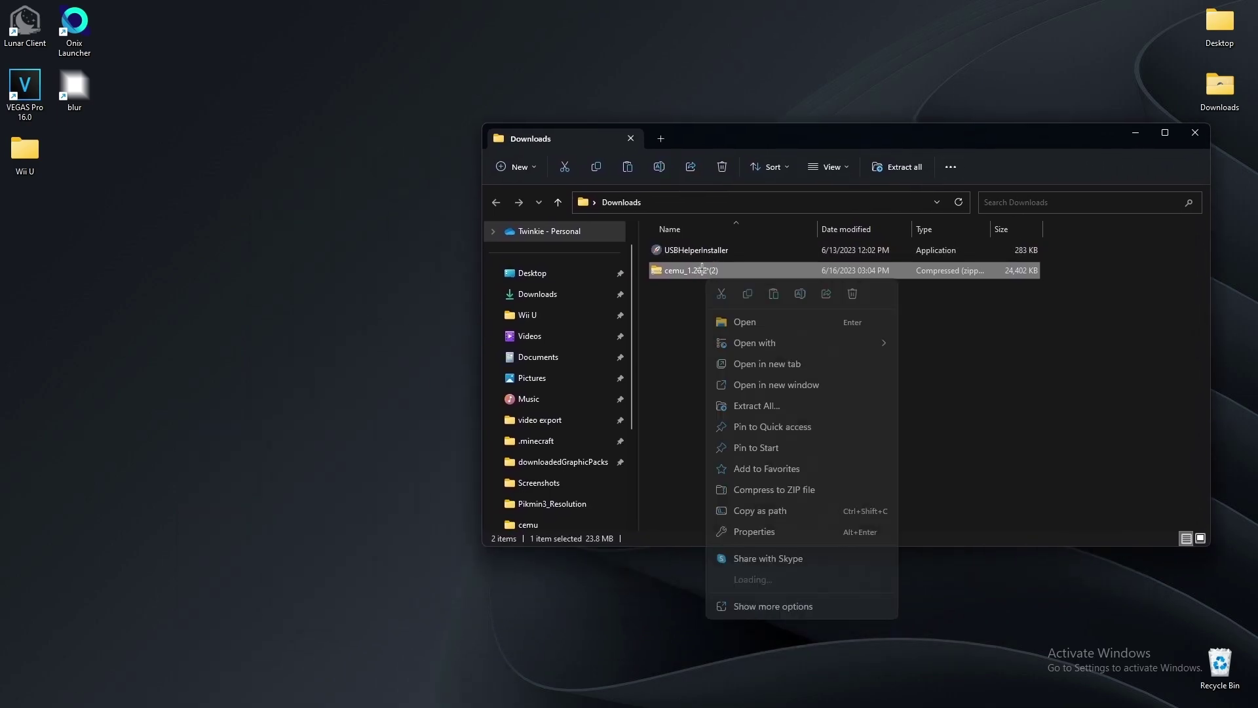
{"action": "left_click", "coordinate": [763, 408]}
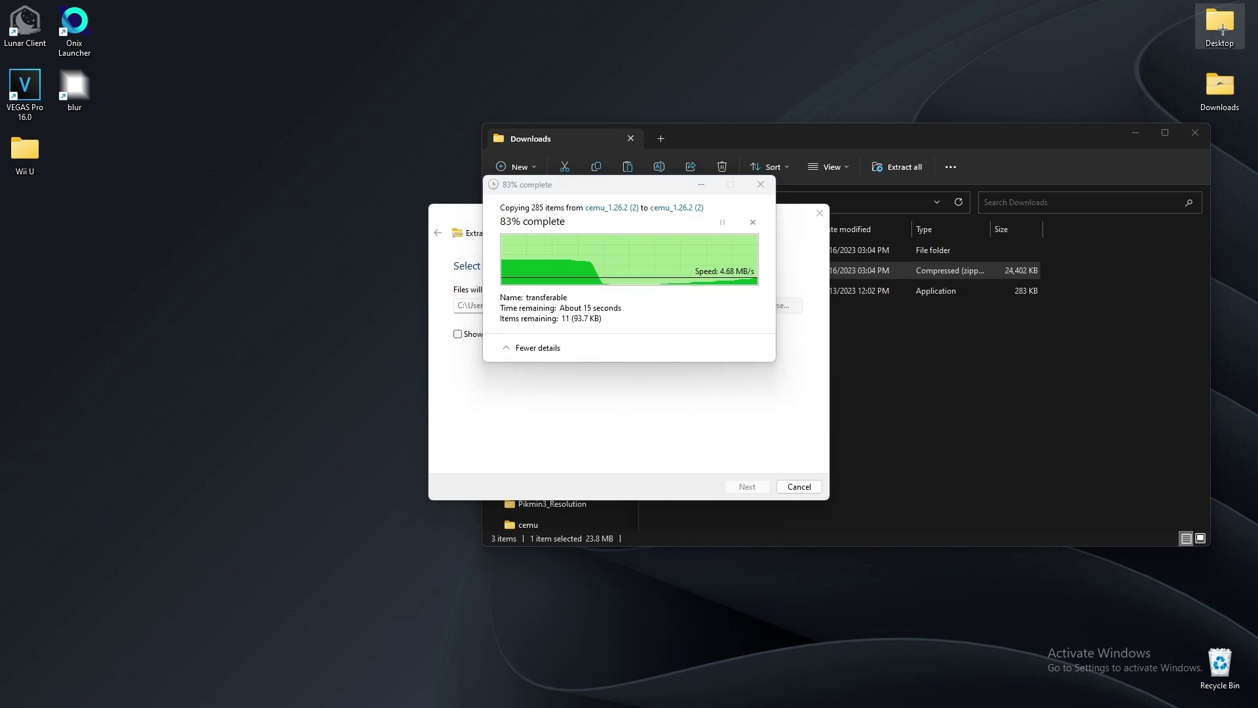
{"action": "double_click", "coordinate": [1220, 25]}
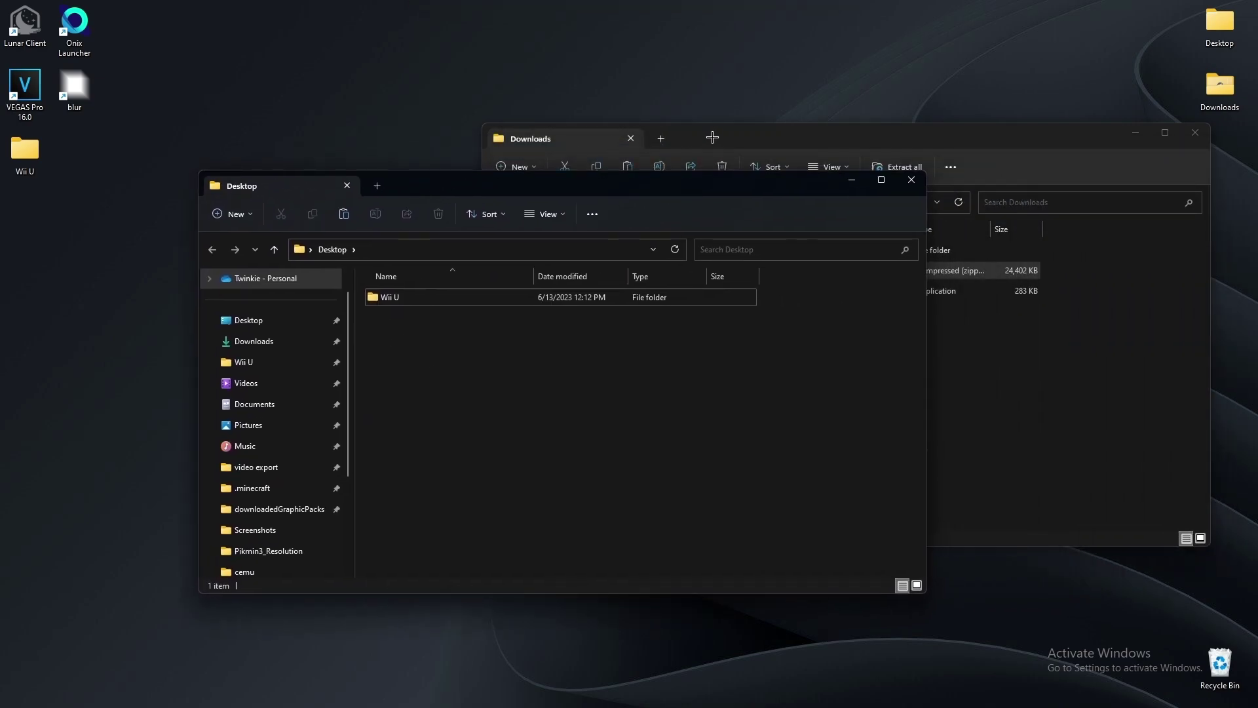
Place cemu_1.26.2 (2) in Wii U, browse to Wii U\cemu_1.26.2 (2)\cemu_1.26.2, and close Downloads
{"action": "left_click", "coordinate": [713, 137]}
{"action": "left_click_drag", "start_coordinate": [687, 249], "coordinate": [441, 300]}
{"action": "double_click", "coordinate": [575, 302]}
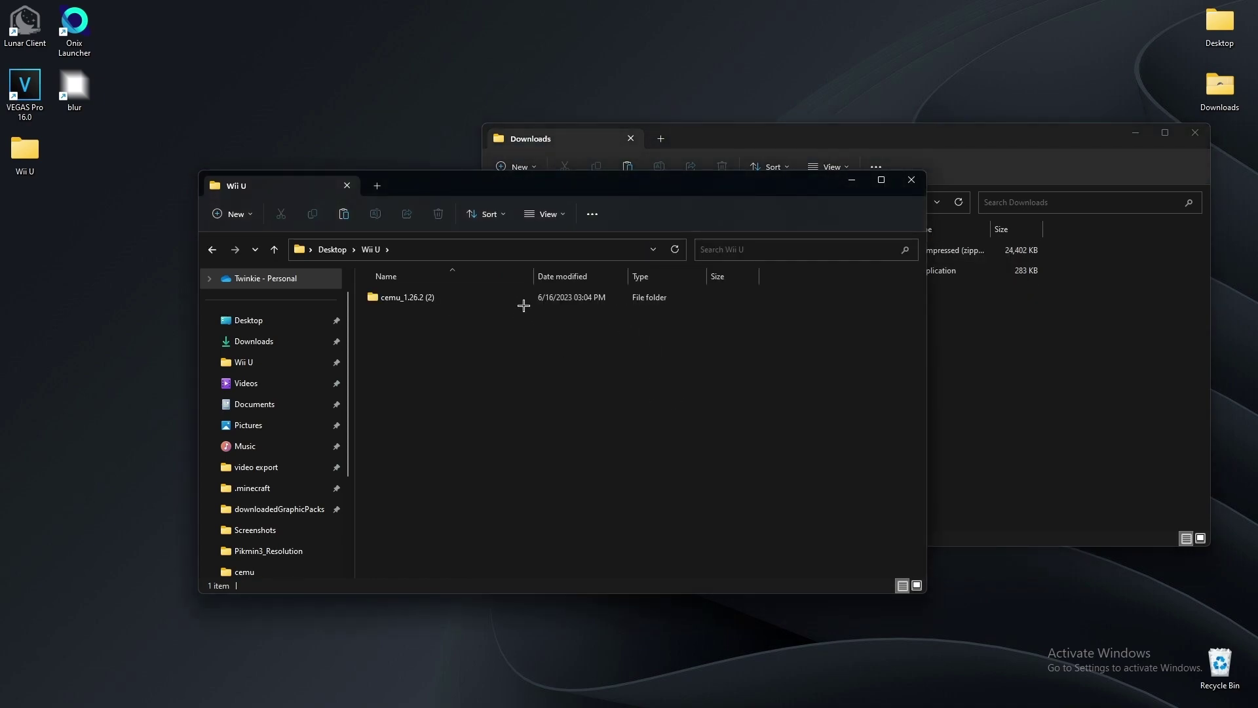
{"action": "double_click", "coordinate": [506, 300]}
{"action": "left_click", "coordinate": [479, 300]}
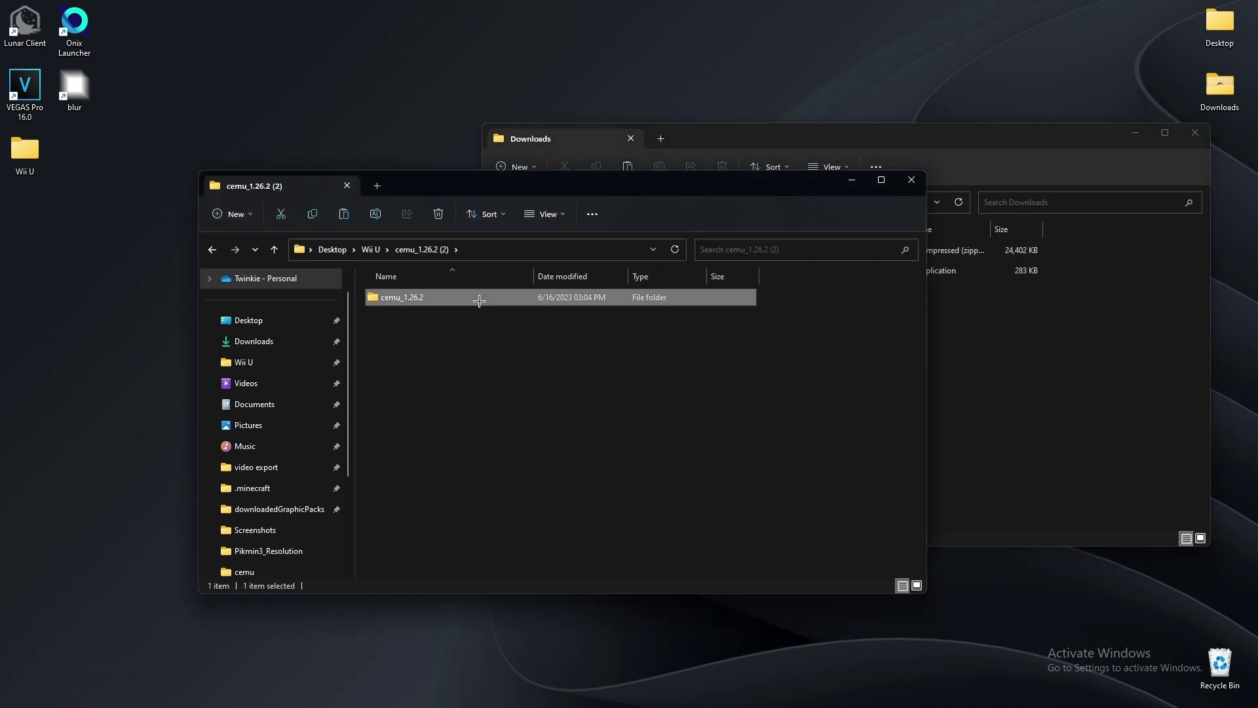
{"action": "double_click", "coordinate": [479, 300]}
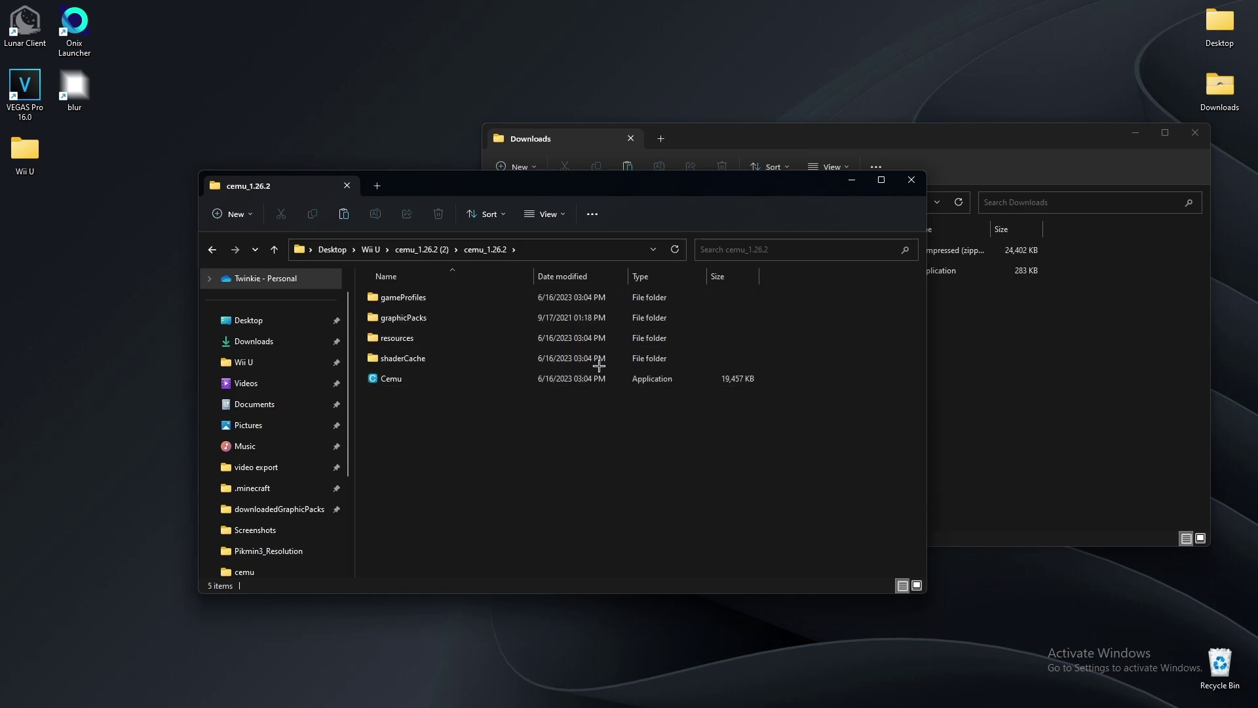
{"action": "left_click", "coordinate": [1195, 132]}
{"action": "left_click_drag", "start_coordinate": [616, 182], "coordinate": [733, 141]}
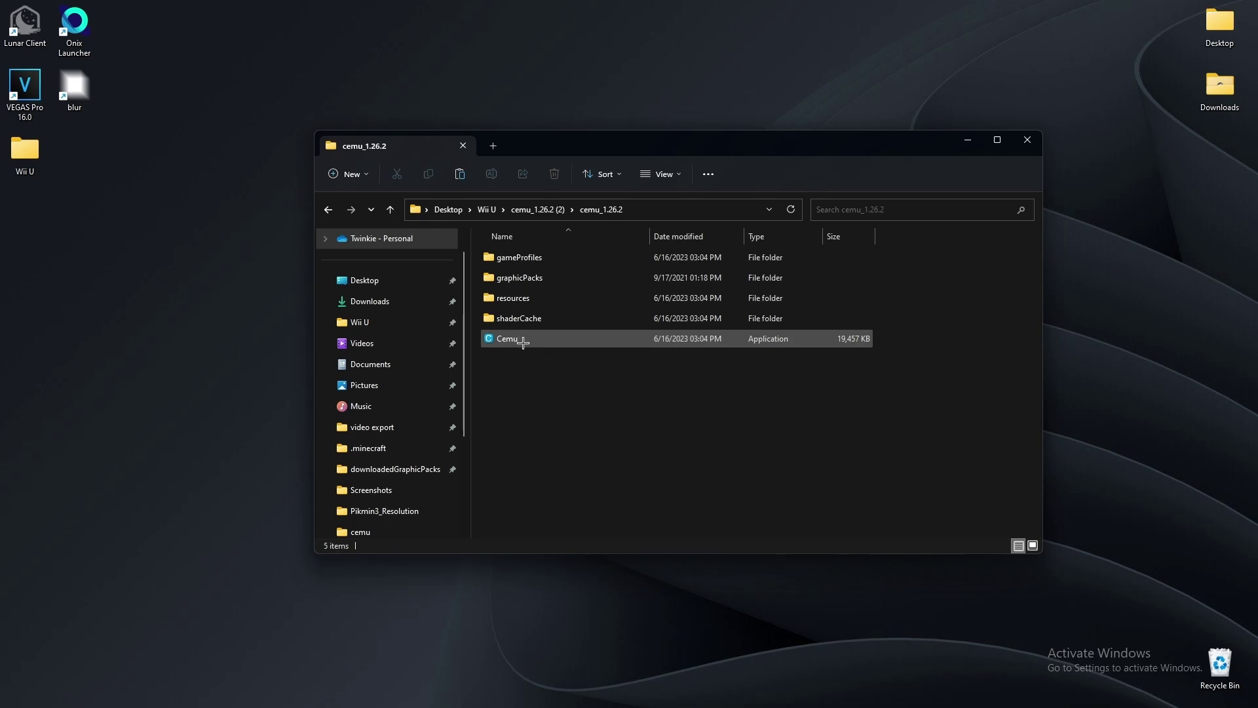
Launch Cemu.exe to reach its Getting started assistant, then refocus the cemu_1.26.2 Explorer window
{"action": "double_click", "coordinate": [522, 341]}
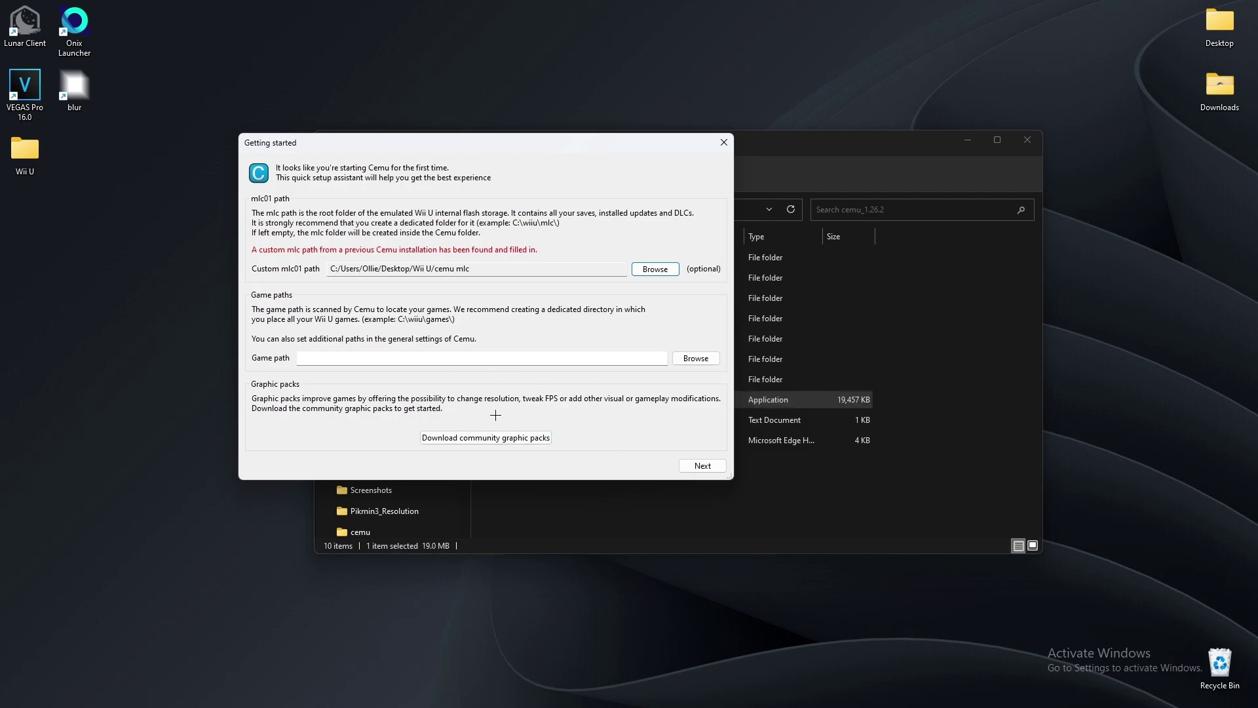
{"action": "left_click", "coordinate": [636, 510]}
Create a new folder named 'wiiu games' inside cemu_1.26.2
{"action": "right_click", "coordinate": [512, 472]}
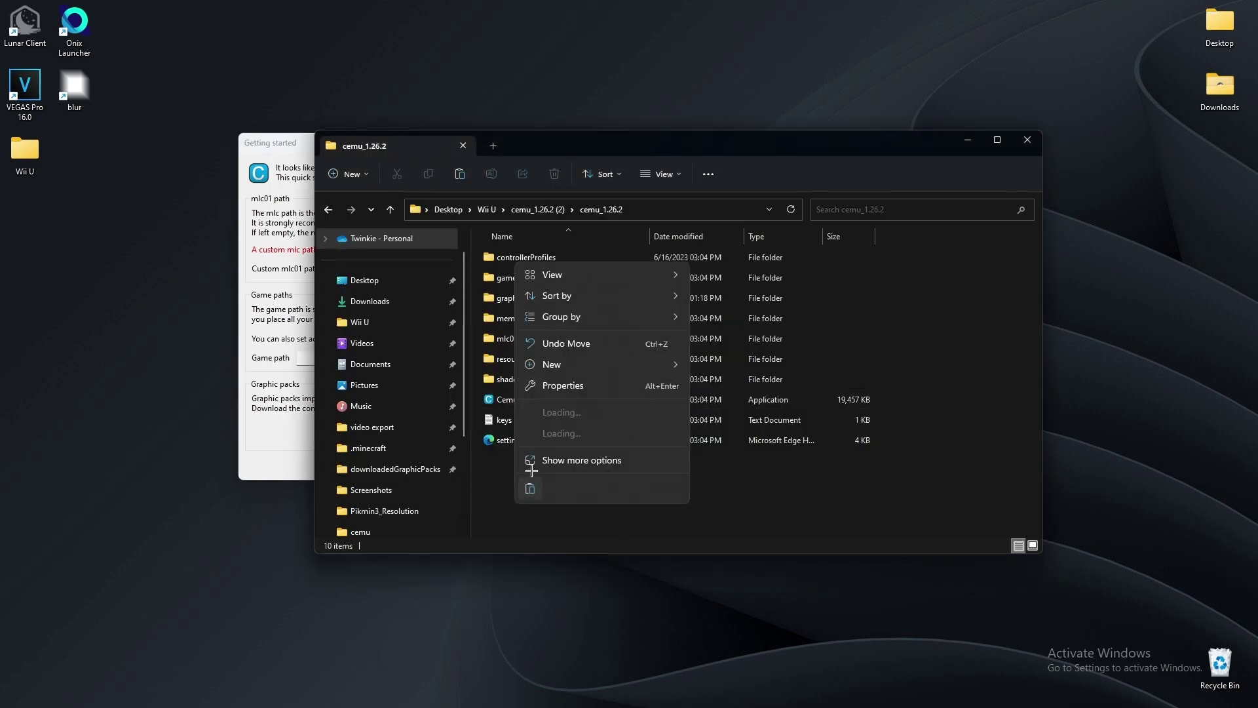
{"action": "mouse_move", "coordinate": [557, 367]}
{"action": "left_click", "coordinate": [770, 369]}
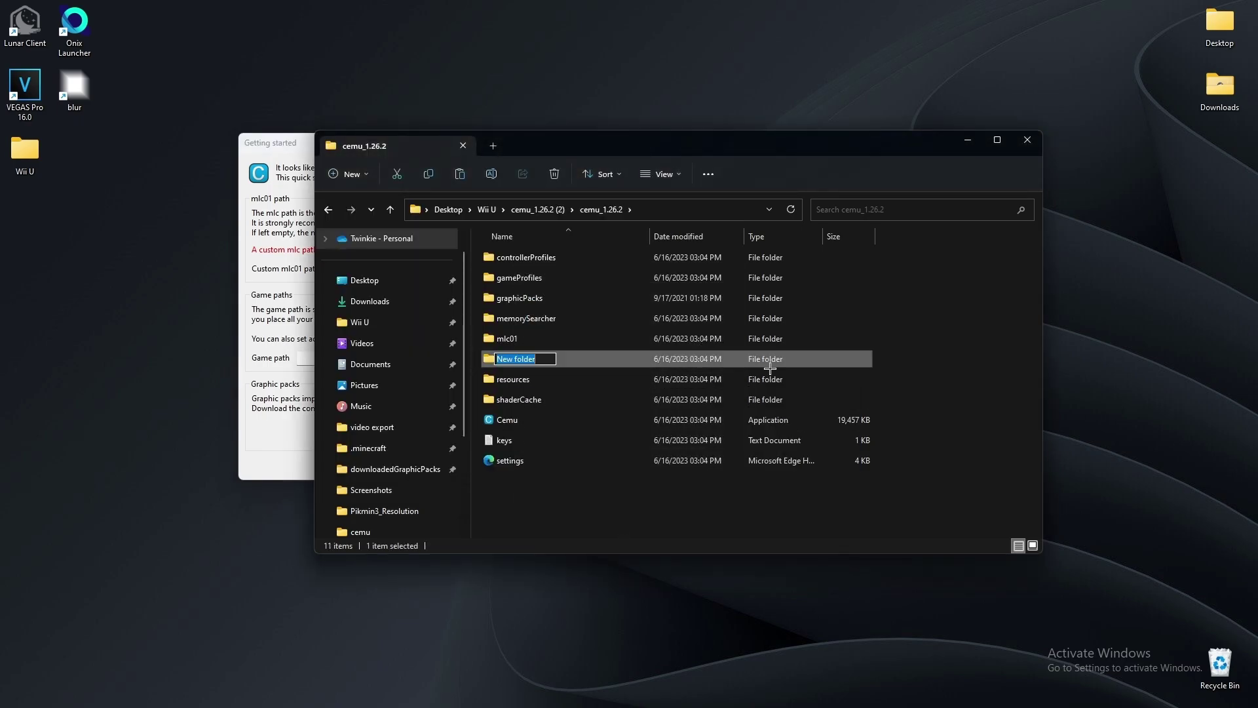
{"action": "type", "text": "wiiu games"}
{"action": "key", "text": "Return"}
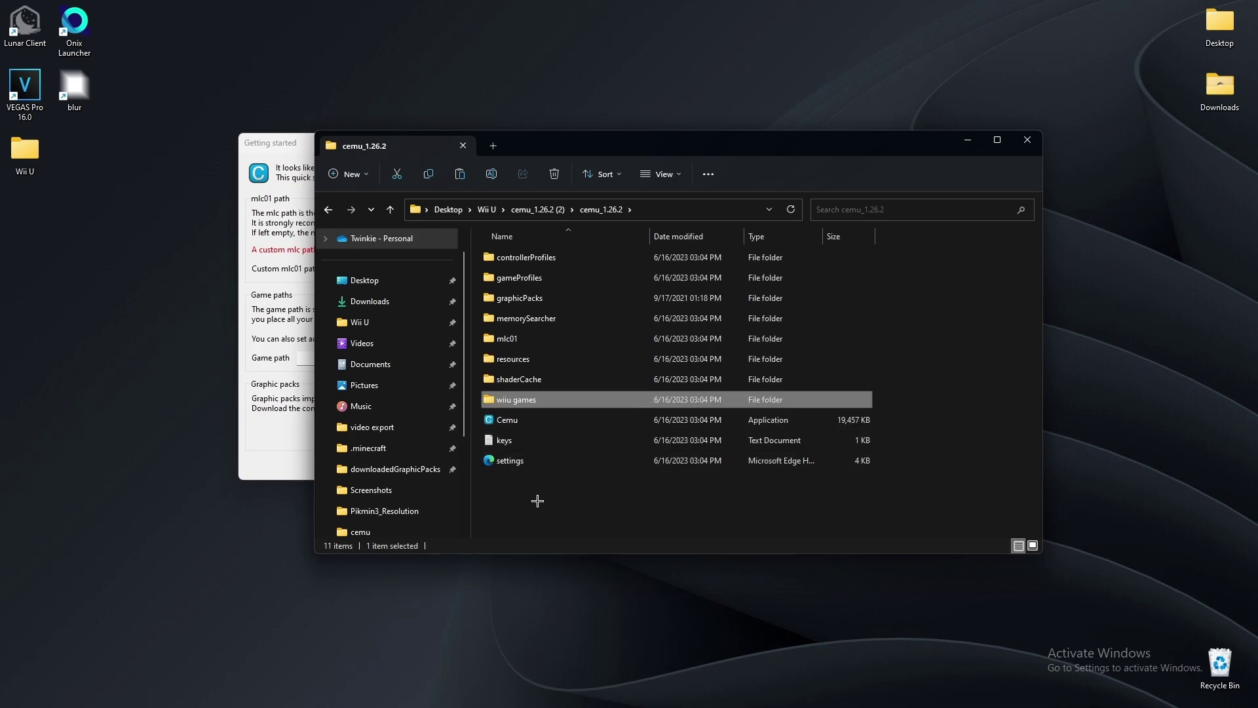
Create a second folder named 'cemu mlc' and minimize Explorer
{"action": "right_click", "coordinate": [563, 506]}
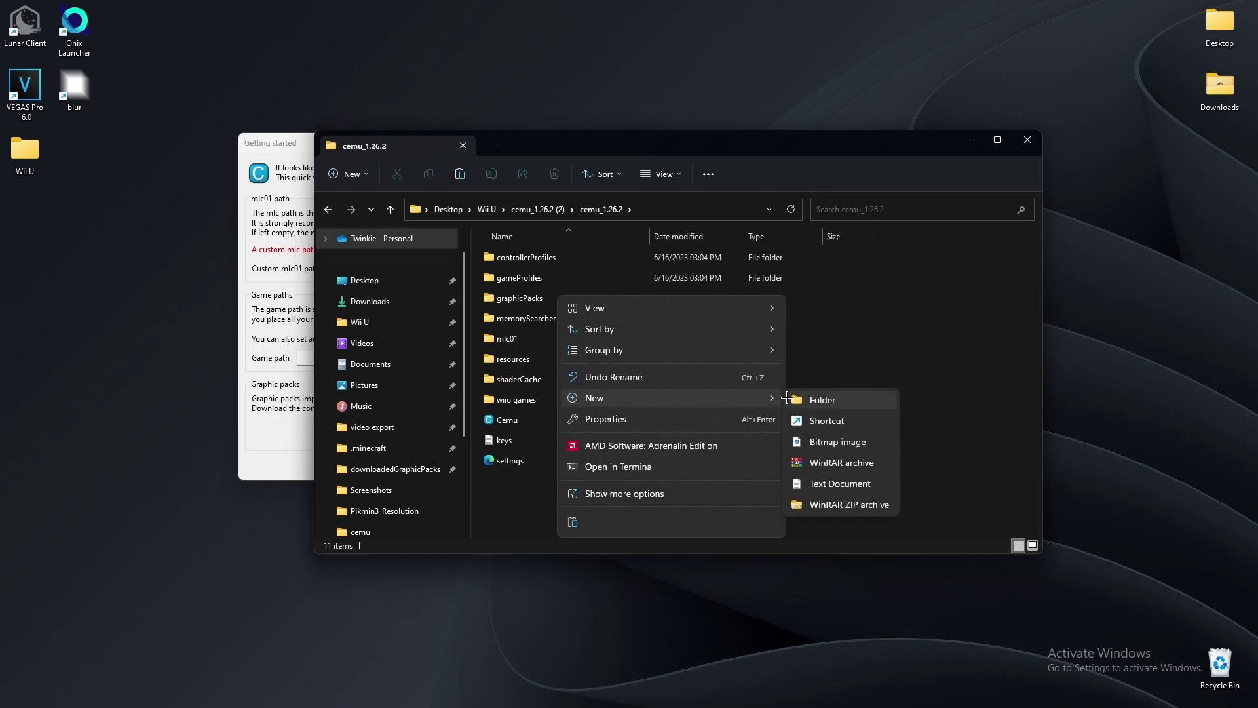
{"action": "left_click", "coordinate": [791, 396]}
{"action": "key", "text": "BackSpace"}
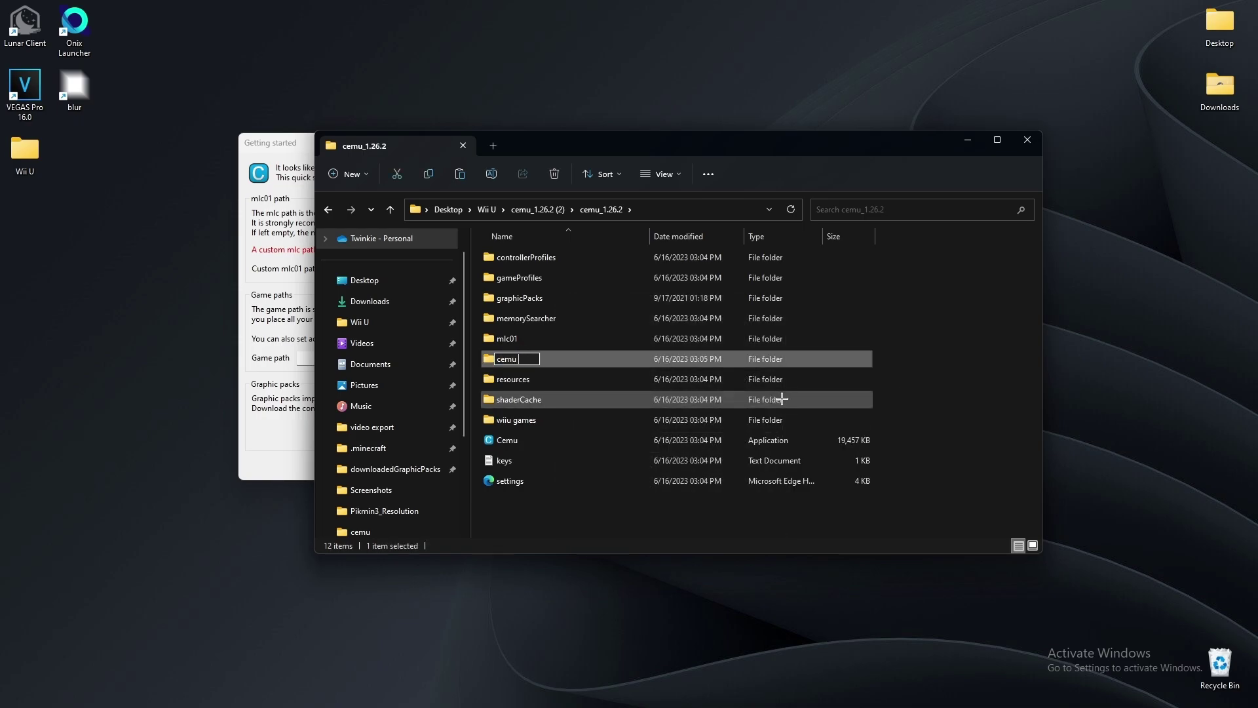
{"action": "type", "text": "cemu mlc"}
{"action": "key", "text": "Return"}
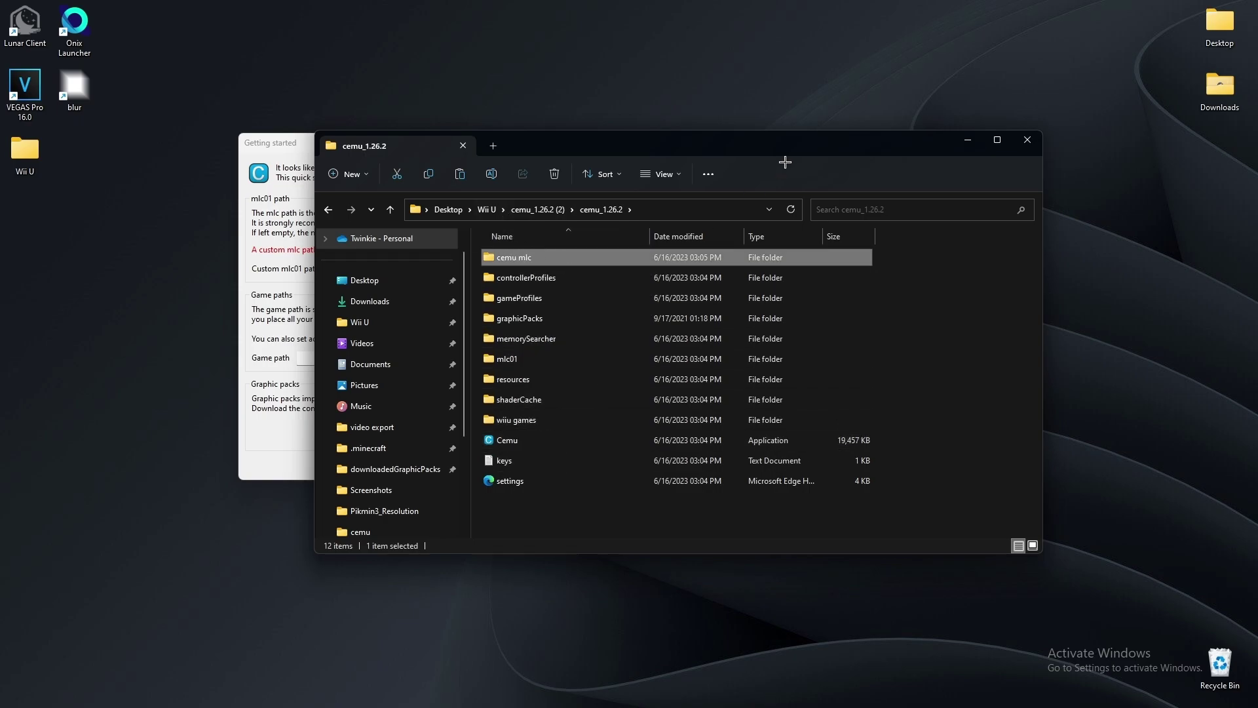
{"action": "left_click", "coordinate": [967, 143]}
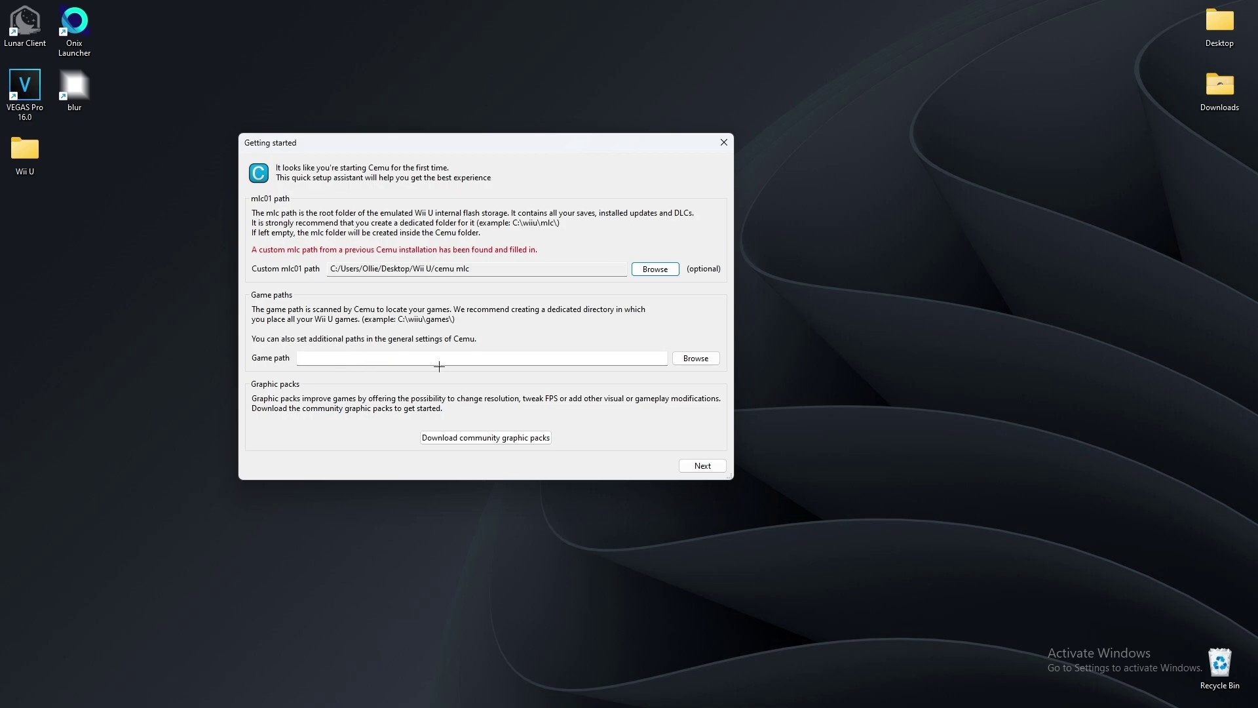
Set the game path to Desktop\Wii U\cemu_1.26.2 (2)\cemu_1.26.2\wiiu games
{"action": "left_click", "coordinate": [681, 358]}
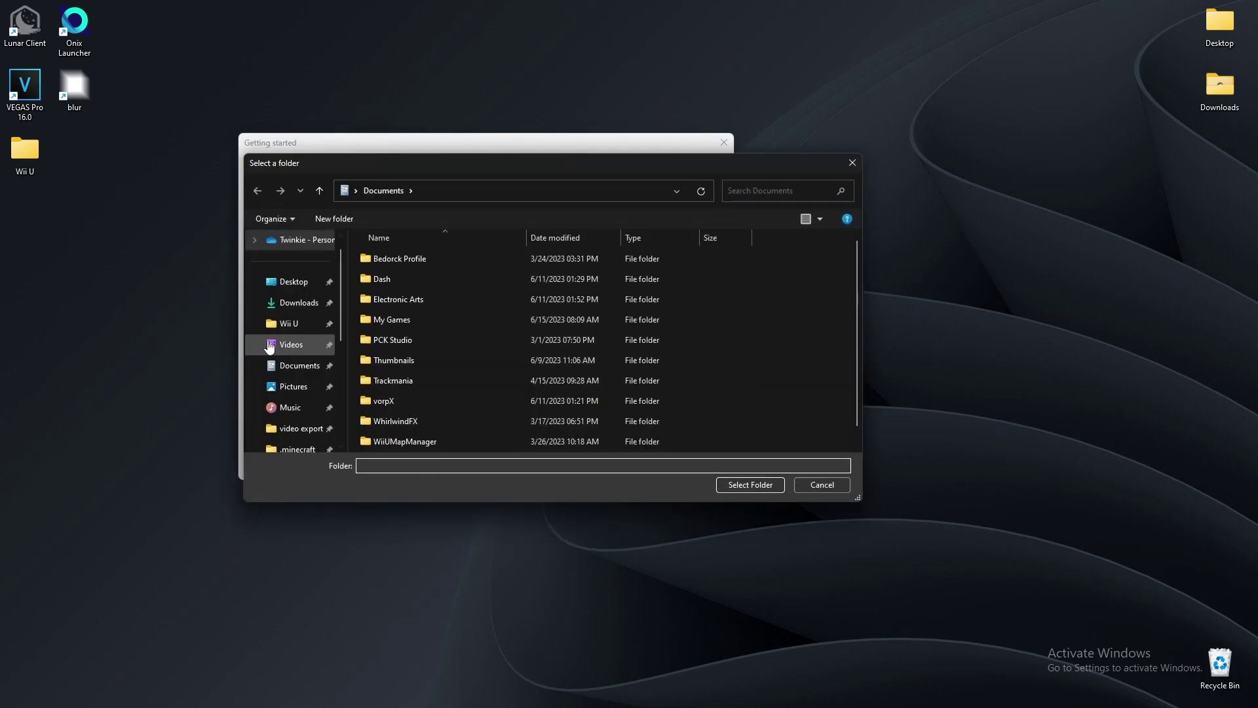
{"action": "left_click", "coordinate": [294, 303]}
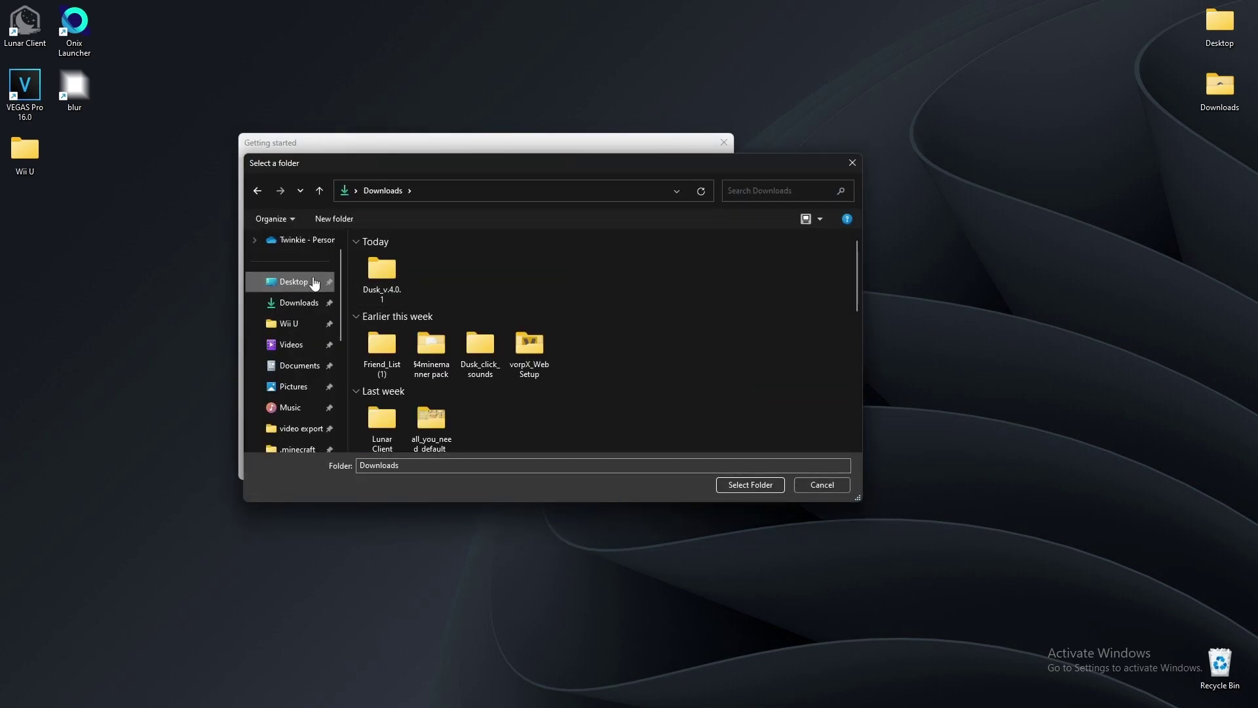
{"action": "left_click", "coordinate": [315, 283]}
{"action": "double_click", "coordinate": [393, 259]}
{"action": "double_click", "coordinate": [387, 260]}
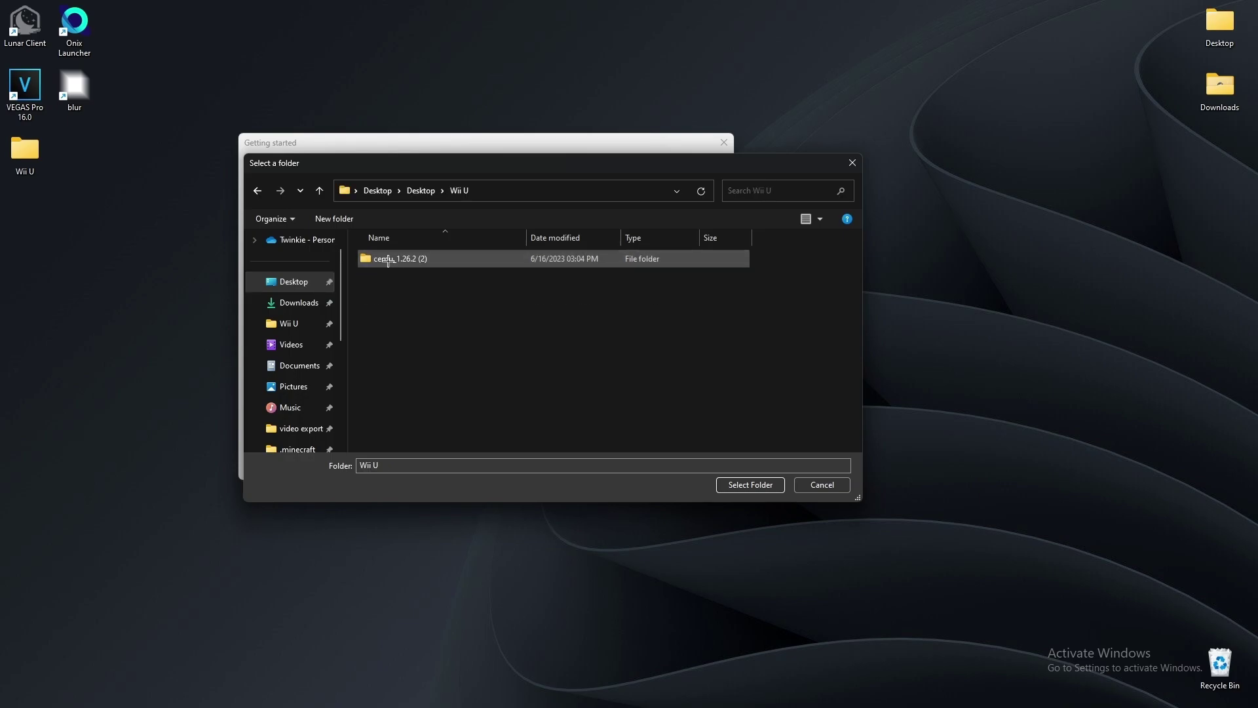
{"action": "double_click", "coordinate": [411, 258]}
{"action": "double_click", "coordinate": [434, 258]}
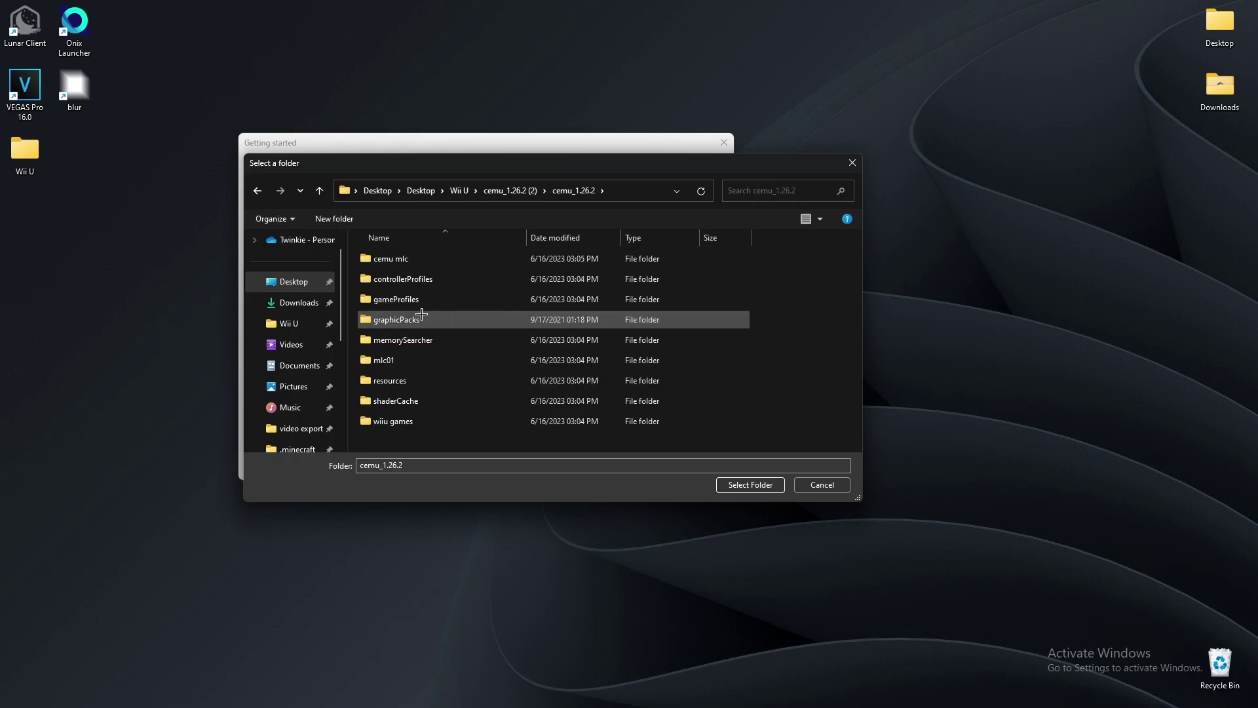
{"action": "left_click_drag", "start_coordinate": [486, 164], "coordinate": [655, 184]}
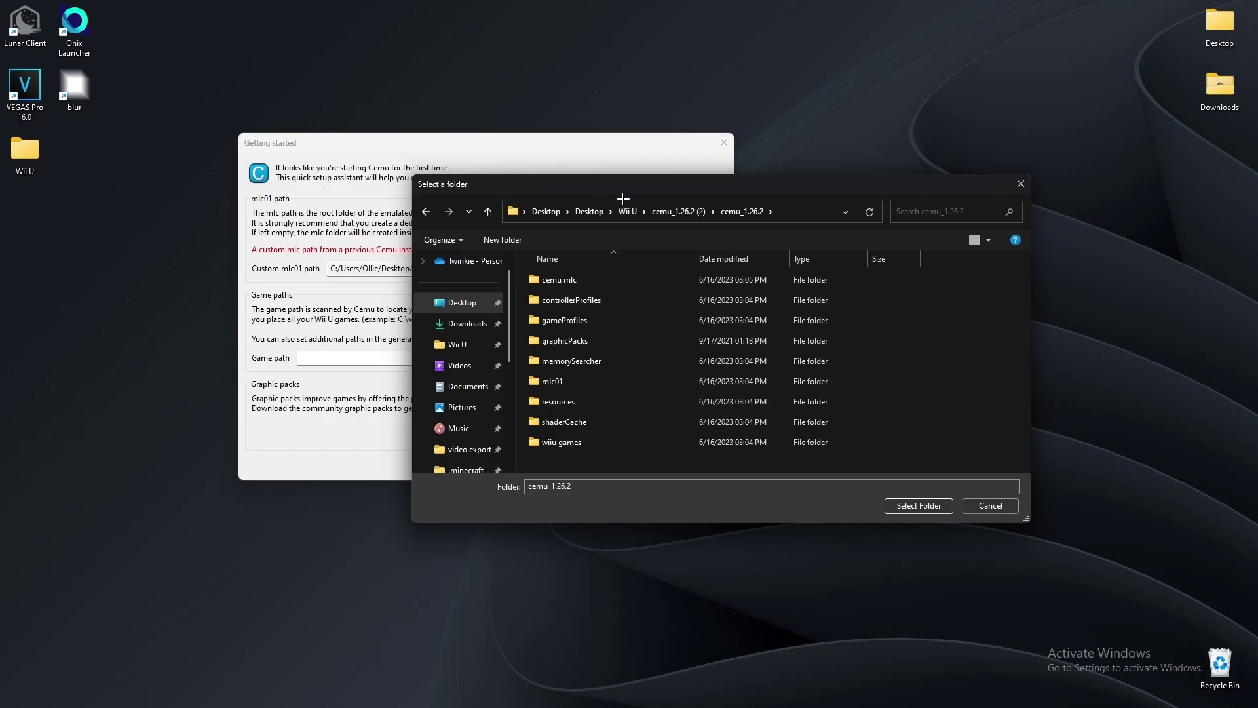
{"action": "left_click", "coordinate": [611, 442]}
{"action": "left_click", "coordinate": [937, 507]}
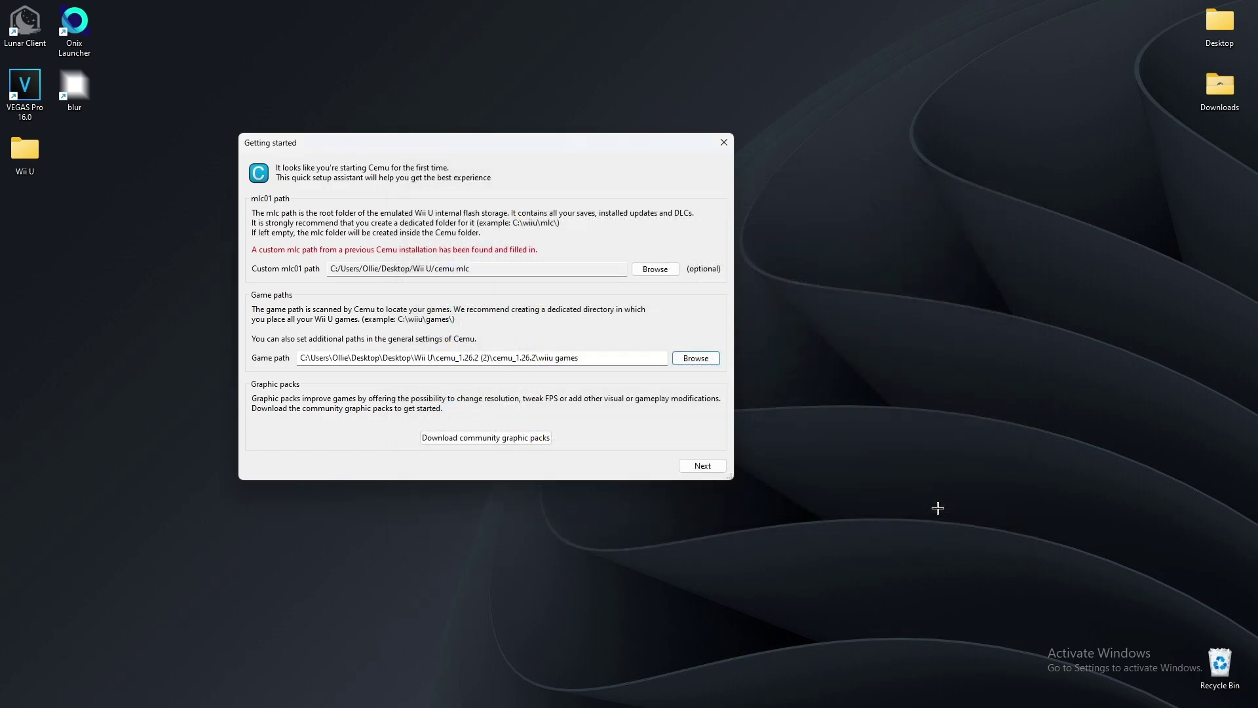
Set the mlc01 path to the cemu mlc folder in the same cemu_1.26.2 directory
{"action": "left_click", "coordinate": [648, 269]}
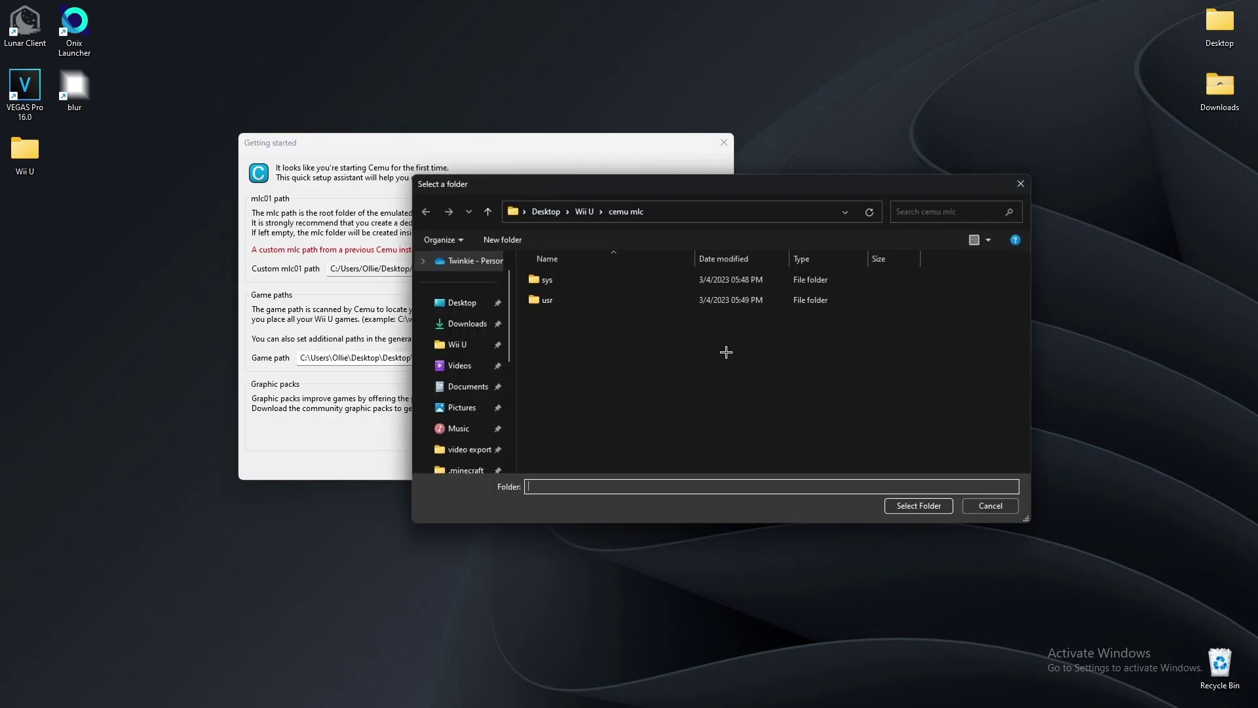
{"action": "left_click", "coordinate": [457, 345]}
{"action": "left_click", "coordinate": [462, 302]}
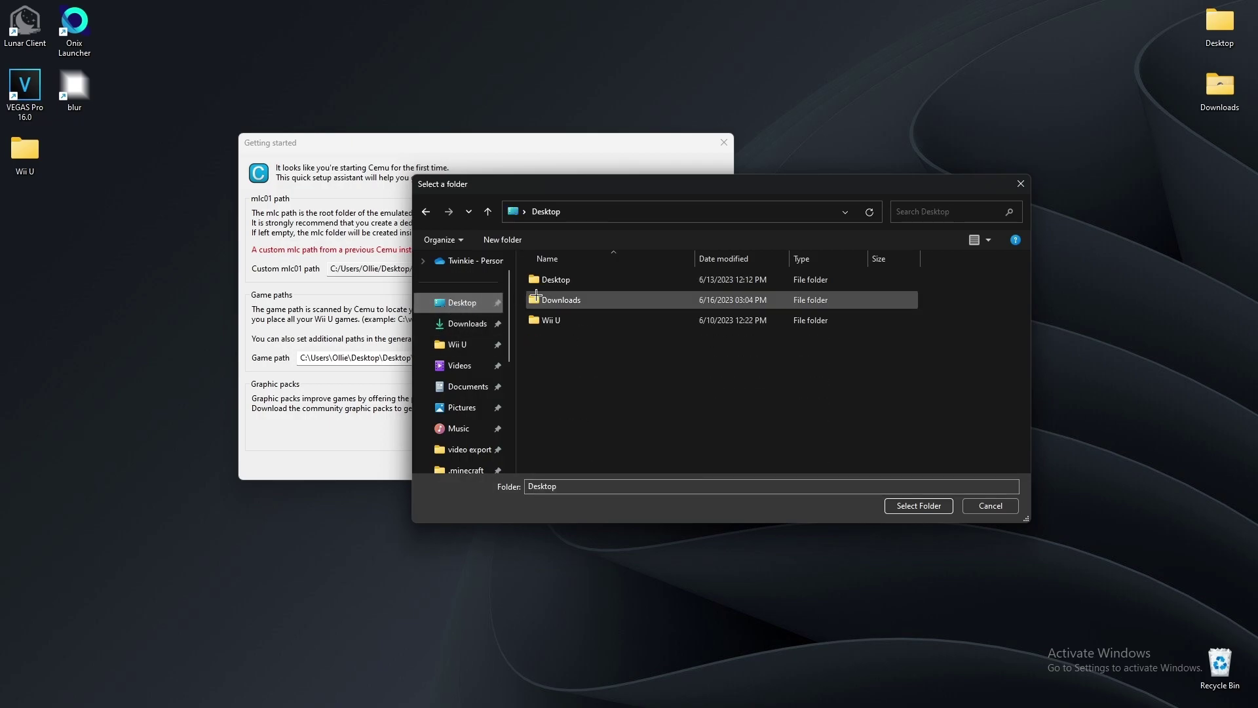
{"action": "double_click", "coordinate": [550, 279]}
{"action": "left_click", "coordinate": [574, 280]}
{"action": "double_click", "coordinate": [573, 280]}
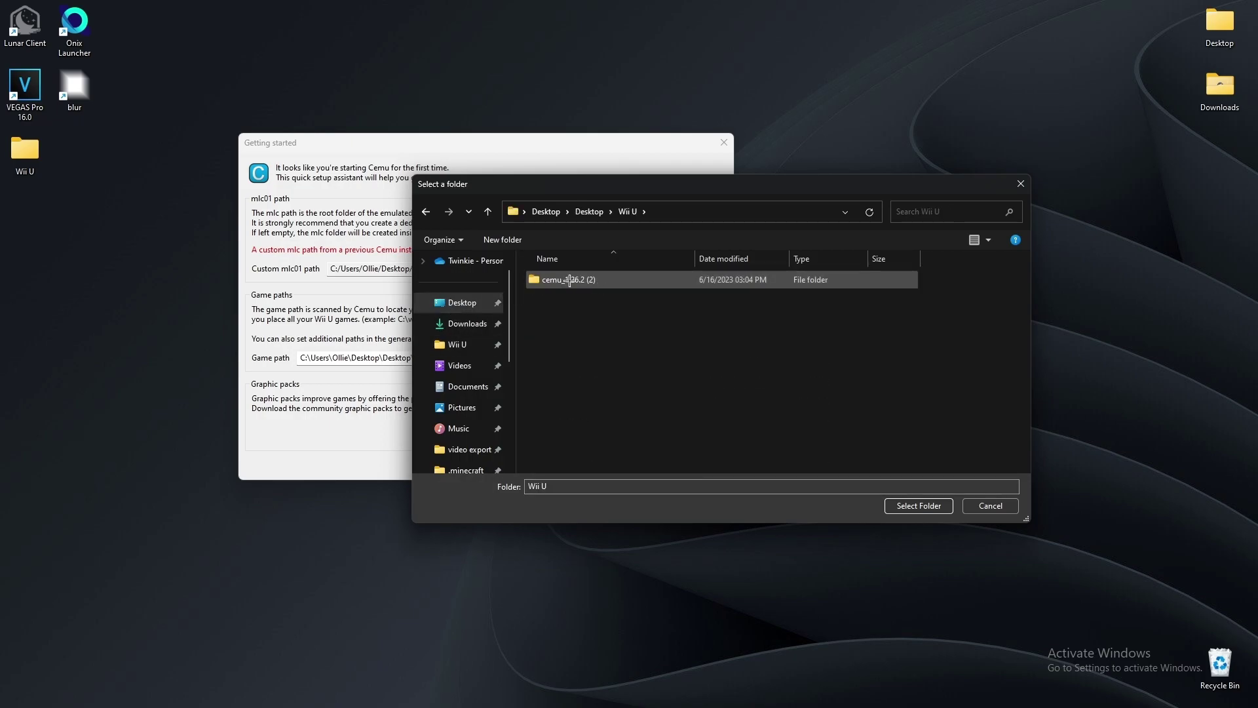
{"action": "double_click", "coordinate": [575, 280]}
{"action": "double_click", "coordinate": [590, 280]}
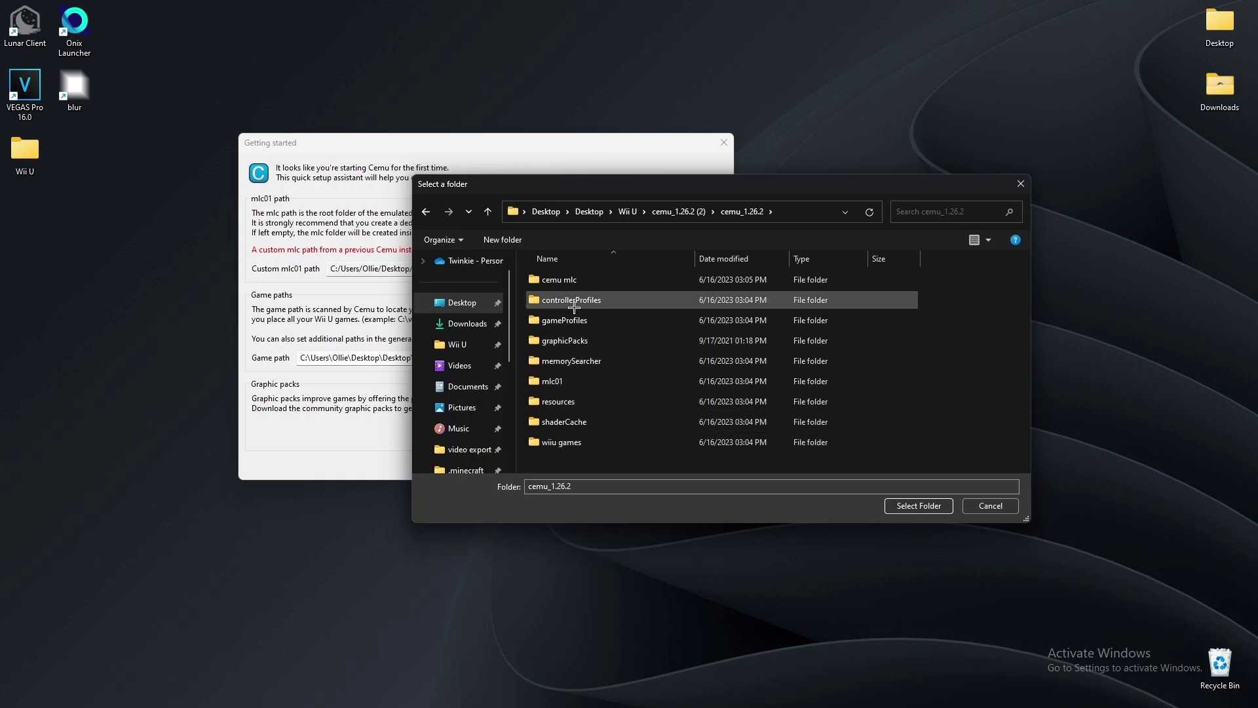
{"action": "left_click", "coordinate": [577, 279]}
{"action": "left_click", "coordinate": [918, 505]}
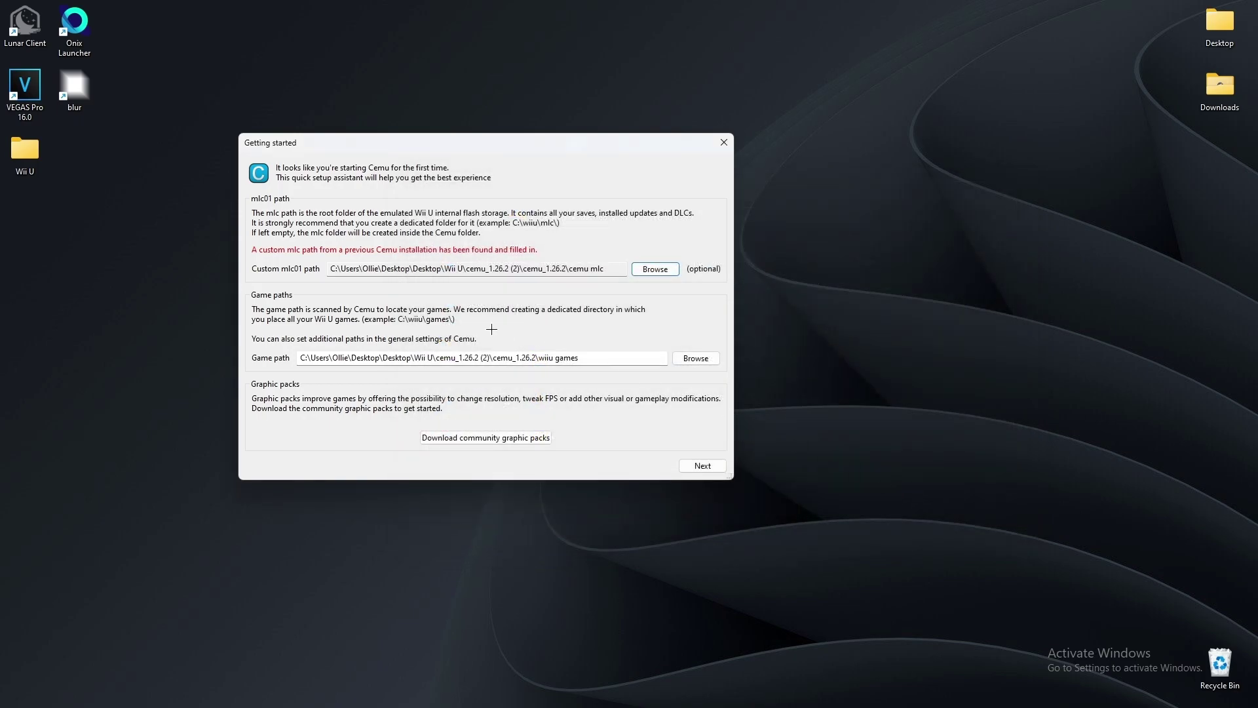
Download the community graphic packs and close the graphic packs list
{"action": "left_click", "coordinate": [516, 438]}
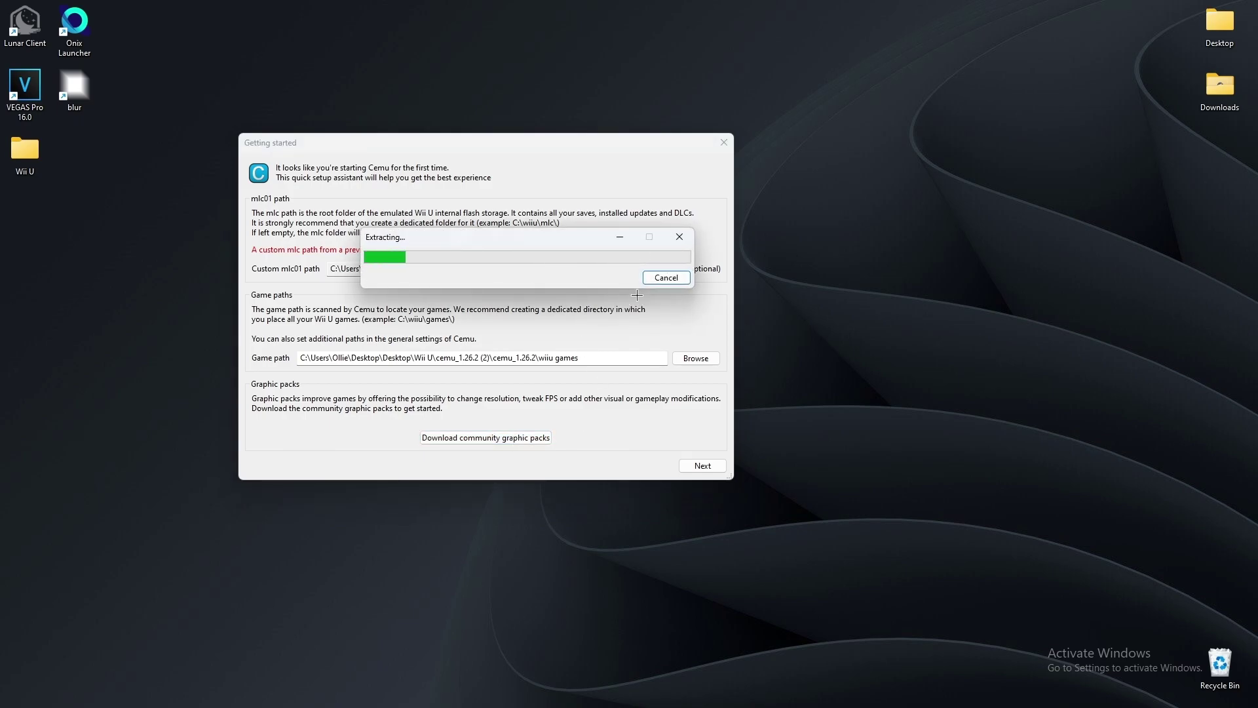
{"action": "left_click", "coordinate": [519, 309]}
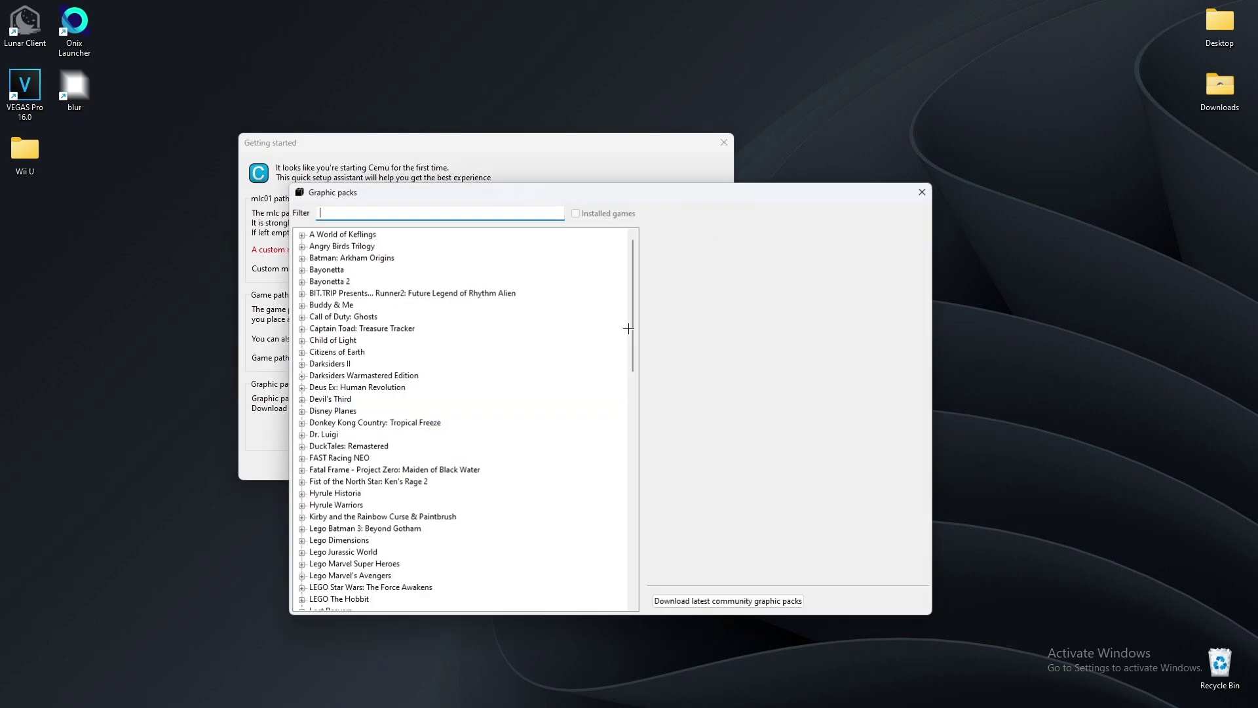
{"action": "left_click", "coordinate": [926, 190]}
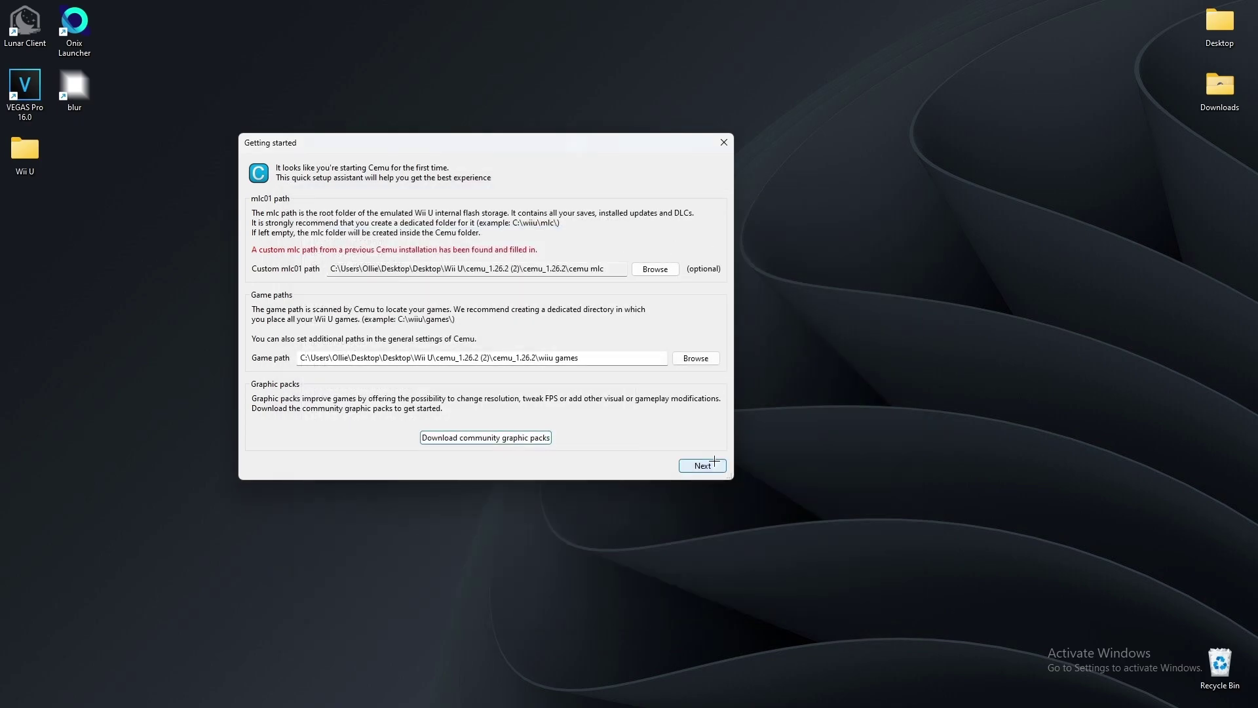
Finish the setup assistant and center Cemu 1.26.2f's main window with its empty game list
{"action": "left_click", "coordinate": [703, 465]}
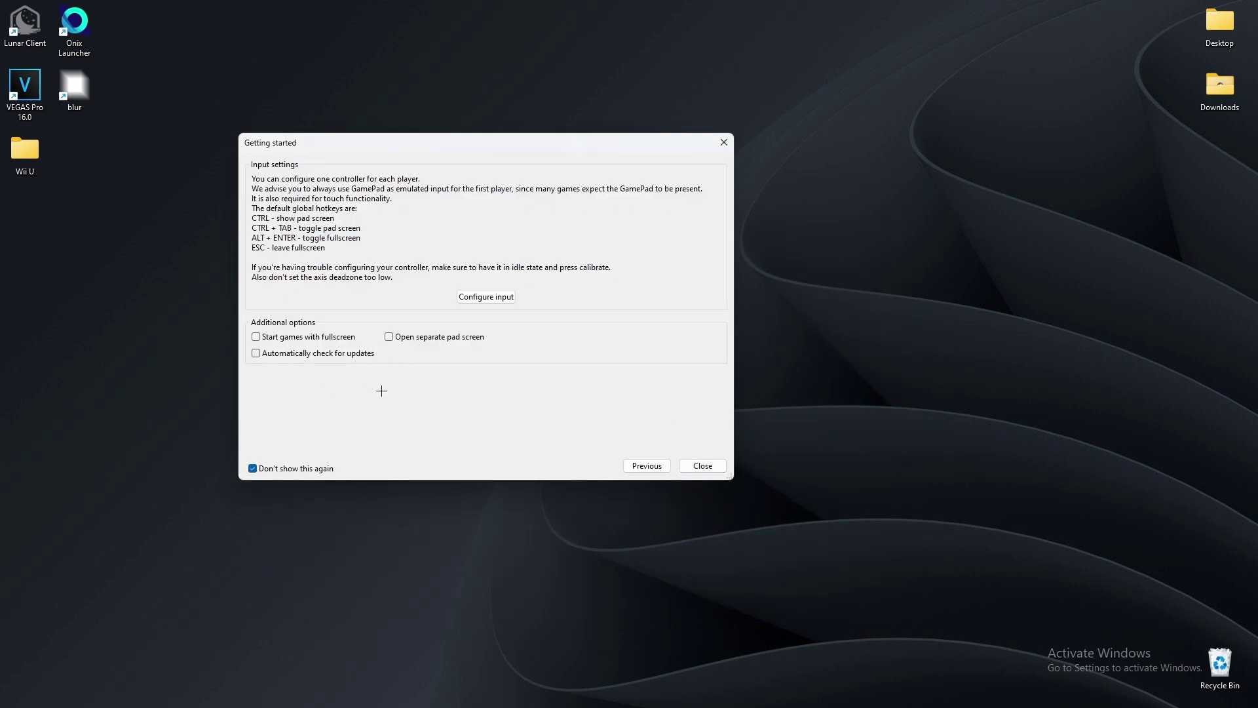
{"action": "left_click", "coordinate": [703, 465]}
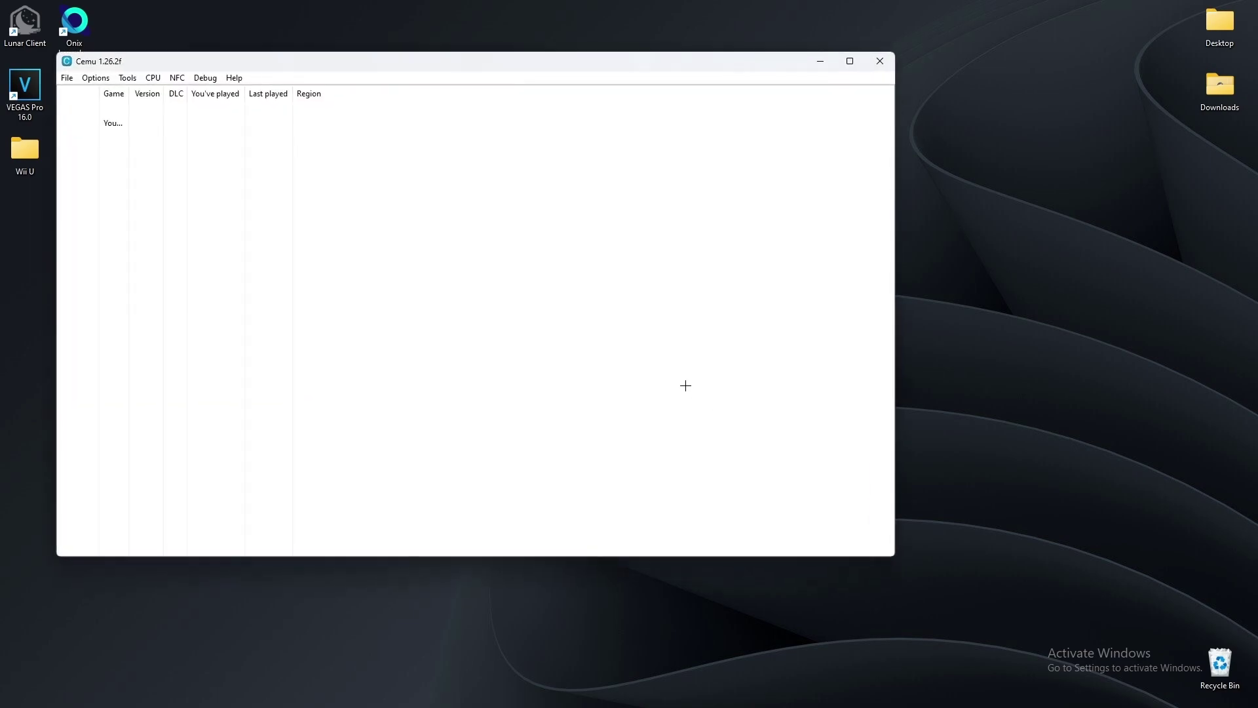
{"action": "left_click_drag", "start_coordinate": [196, 63], "coordinate": [390, 93]}
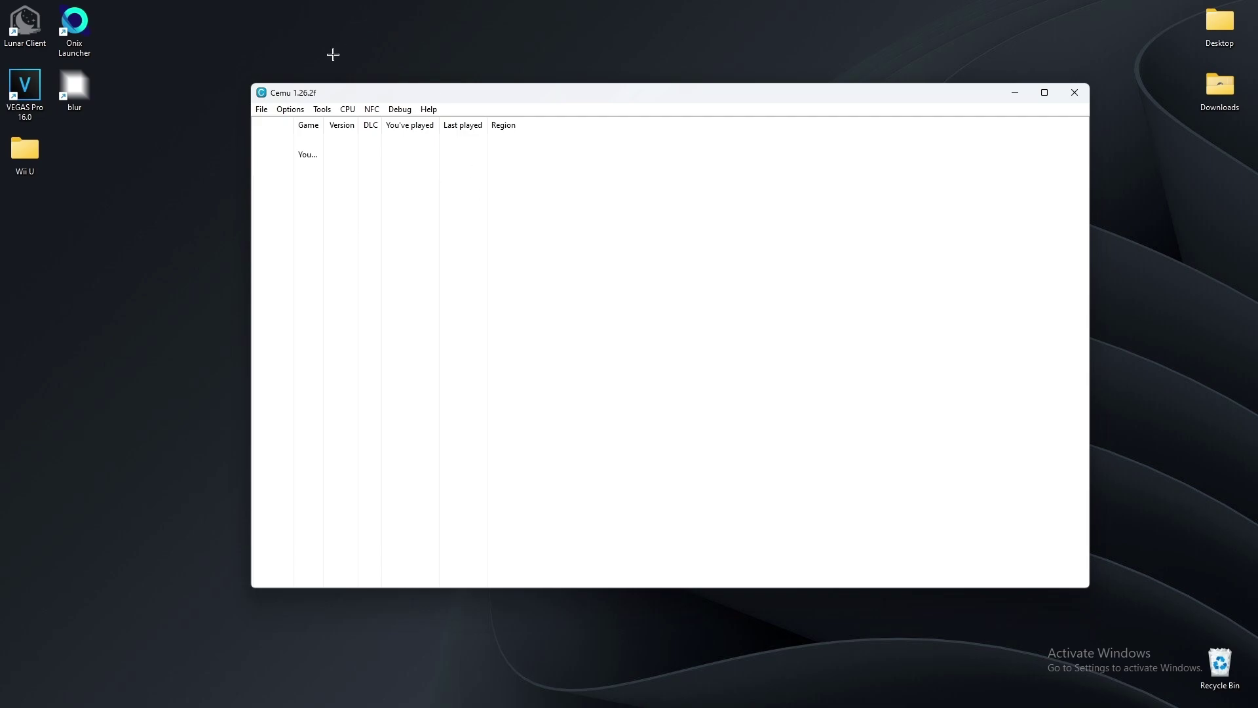
In Input settings, clear the profile name and set the emulated controller to Wii U GamePad
{"action": "left_click", "coordinate": [290, 108]}
{"action": "left_click", "coordinate": [341, 188]}
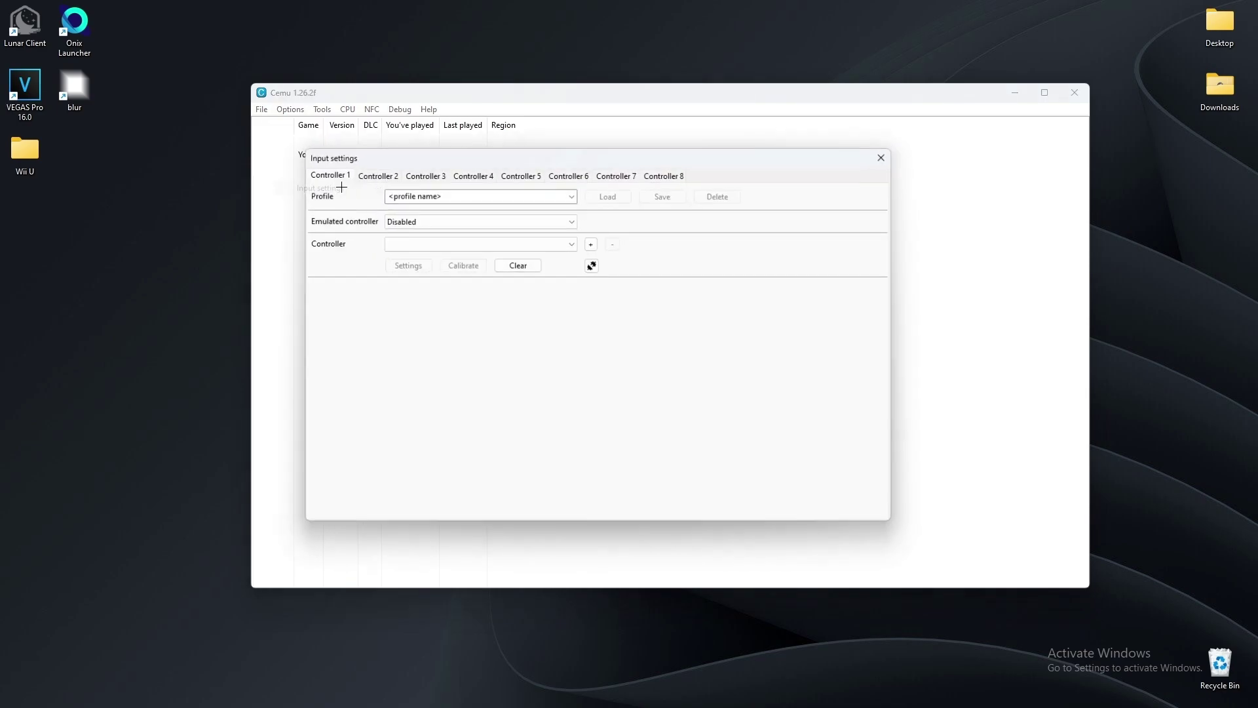
{"action": "left_click_drag", "start_coordinate": [441, 197], "coordinate": [318, 188]}
{"action": "key", "text": "BackSpace"}
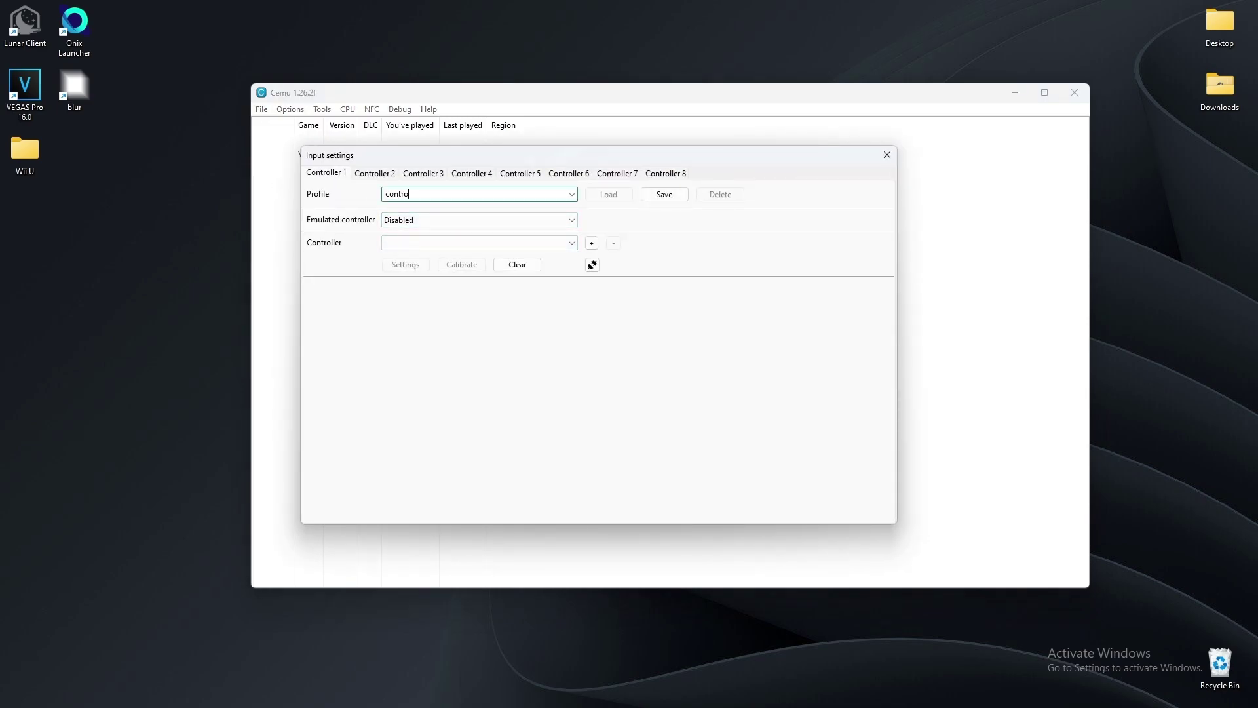
{"action": "left_click", "coordinate": [458, 218]}
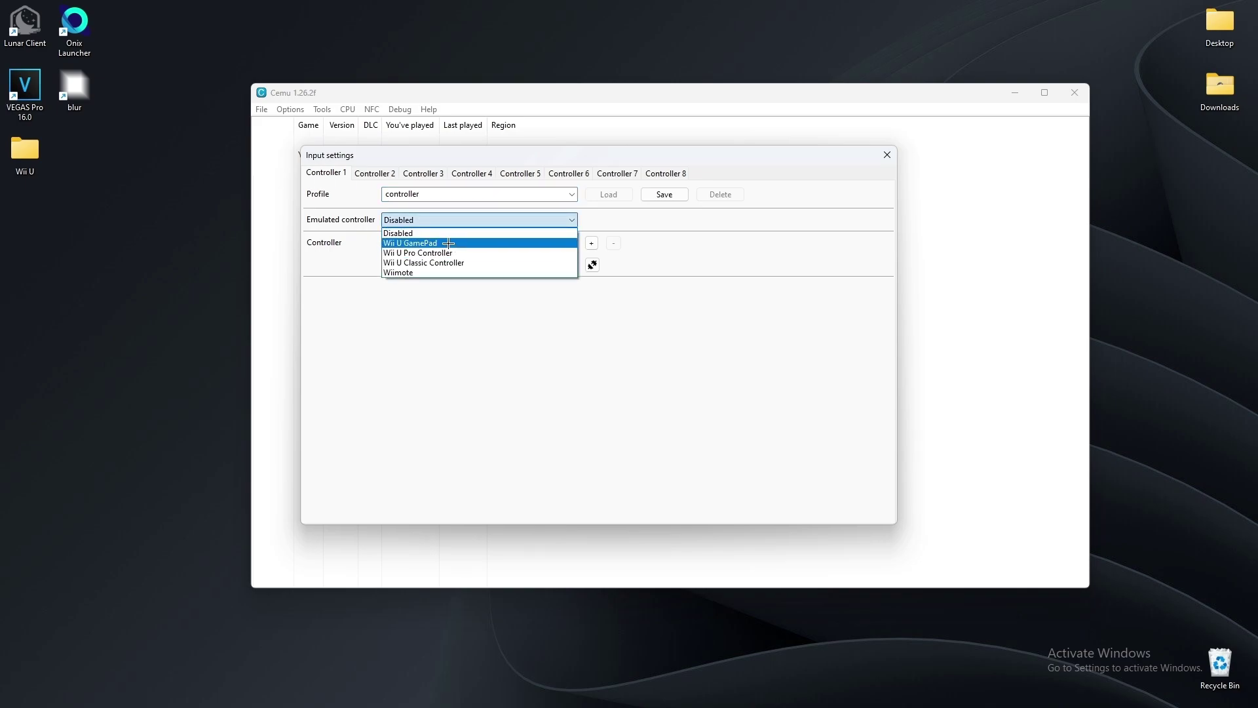
{"action": "left_click", "coordinate": [410, 244]}
Map XInput Controller 1 to the GamePad, save the profile 'controller', and close input settings
{"action": "left_click", "coordinate": [591, 243]}
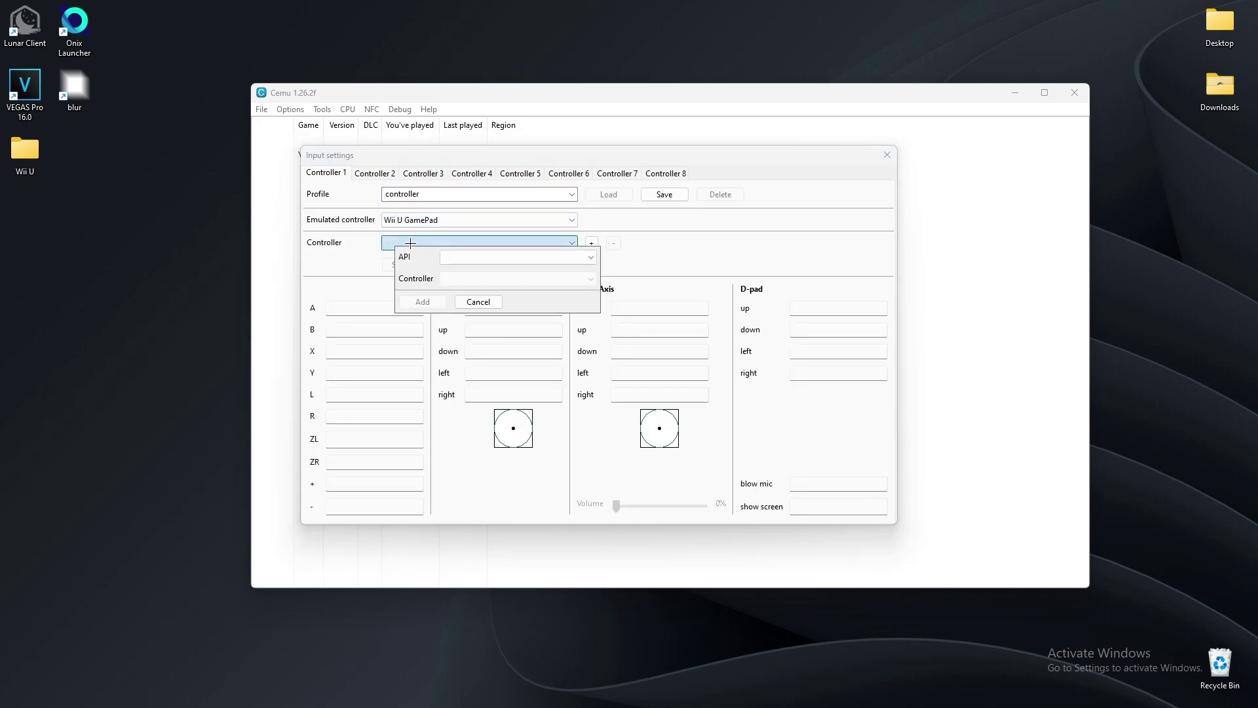
{"action": "left_click", "coordinate": [452, 257]}
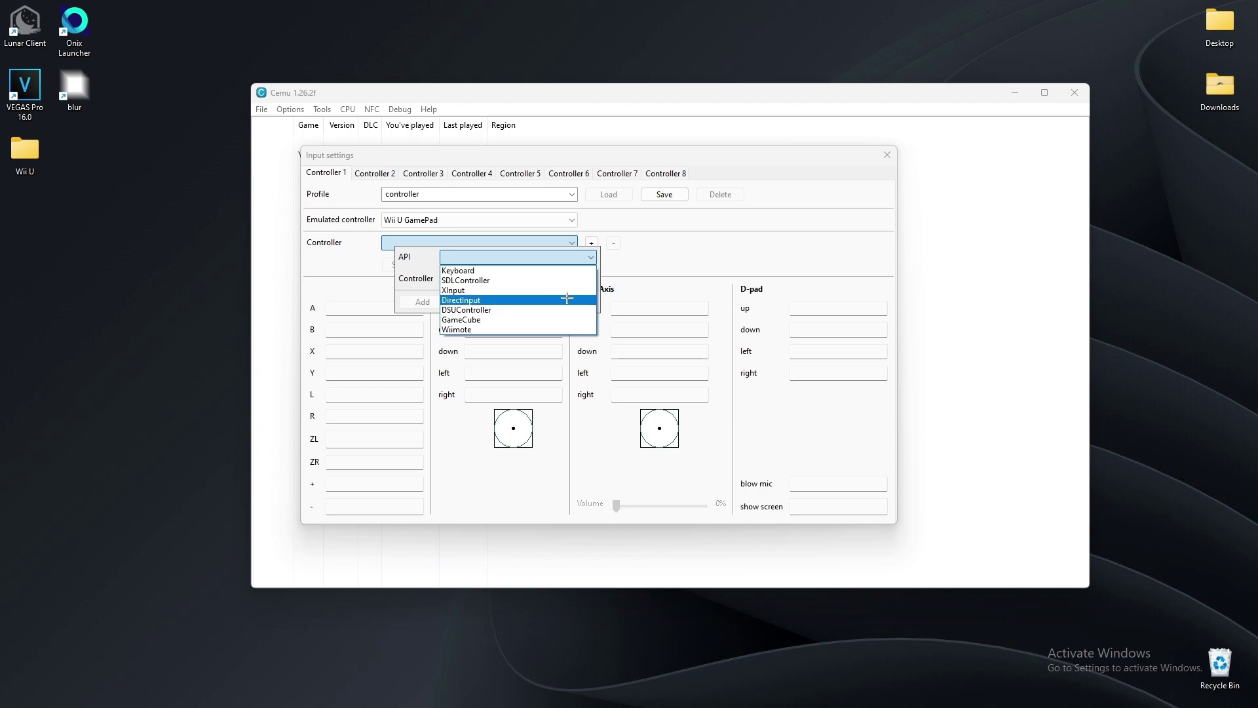
{"action": "left_click", "coordinate": [549, 290]}
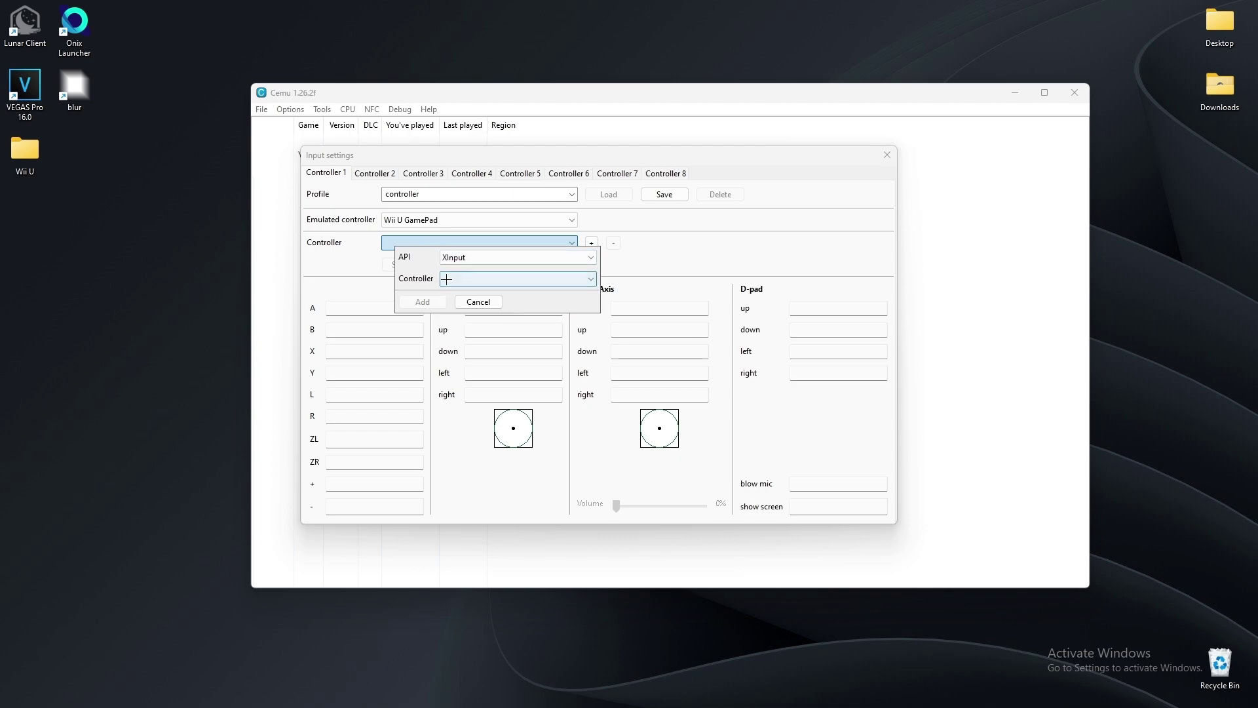
{"action": "left_click", "coordinate": [464, 279]}
{"action": "left_click", "coordinate": [467, 291]}
{"action": "left_click", "coordinate": [423, 301]}
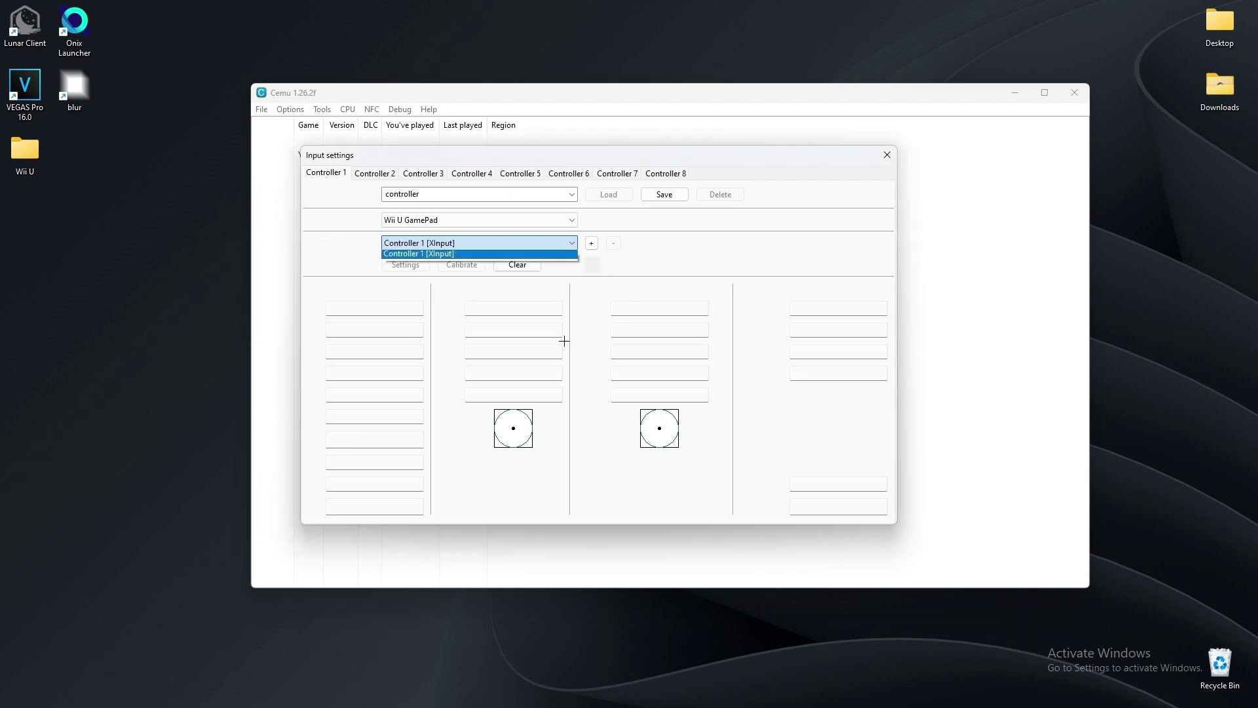
{"action": "left_click", "coordinate": [341, 308]}
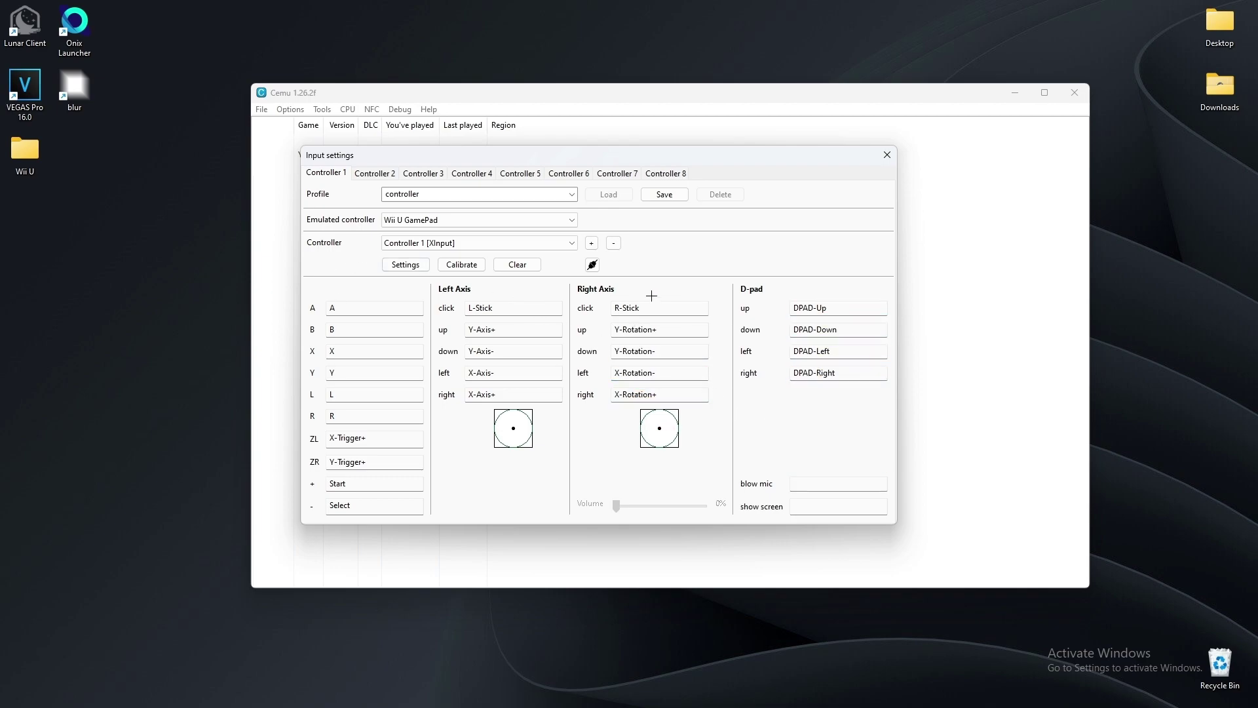
{"action": "left_click", "coordinate": [665, 194]}
{"action": "left_click", "coordinate": [887, 155]}
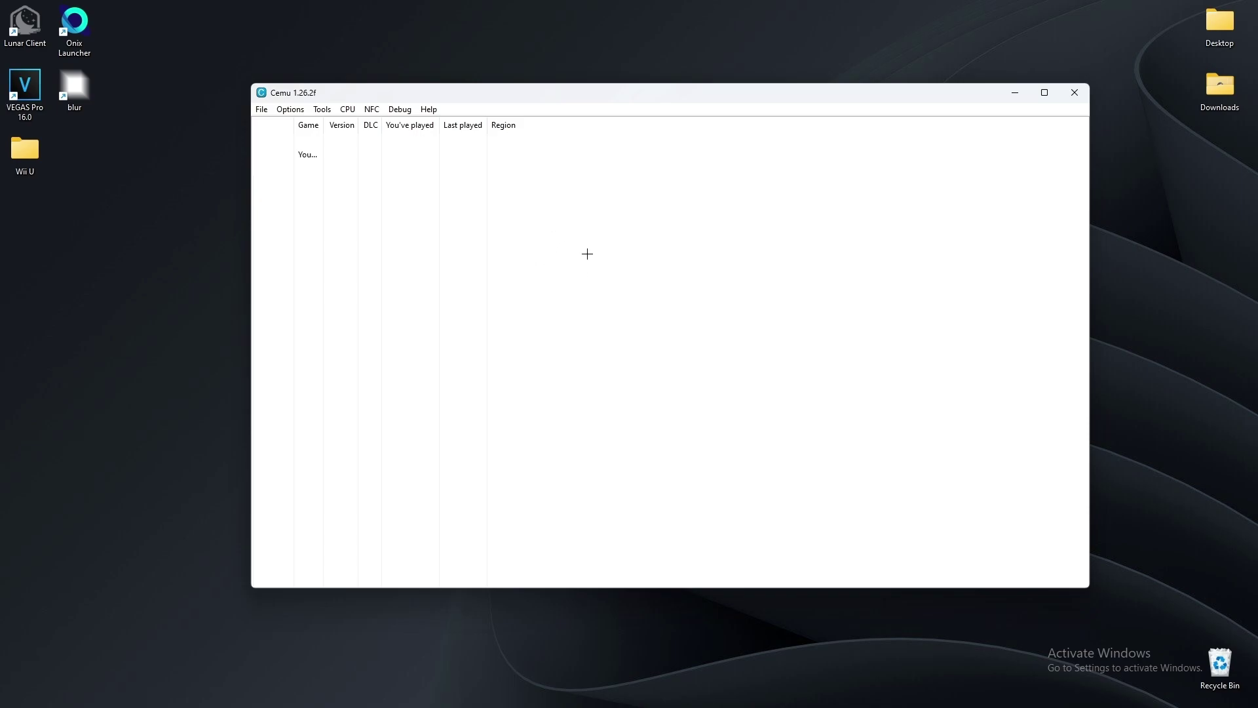
In General settings, set the Graphics upscale filter to Bilinear
{"action": "left_click", "coordinate": [289, 109]}
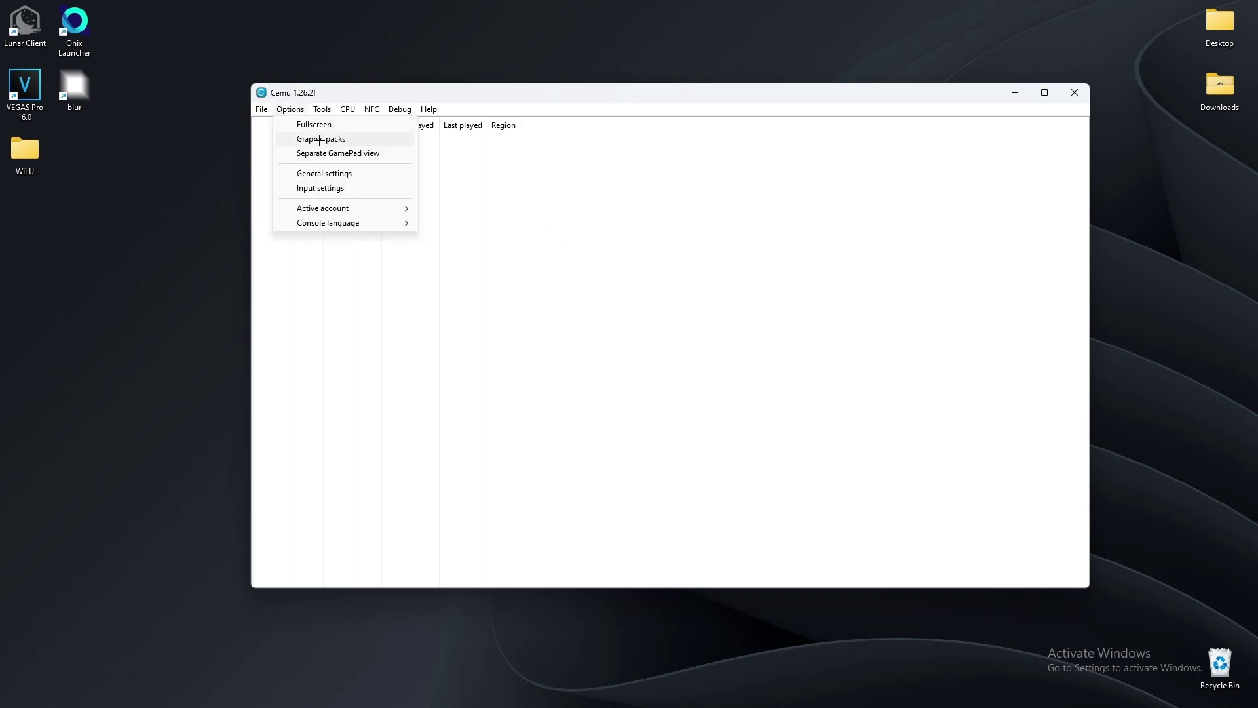
{"action": "left_click", "coordinate": [354, 174]}
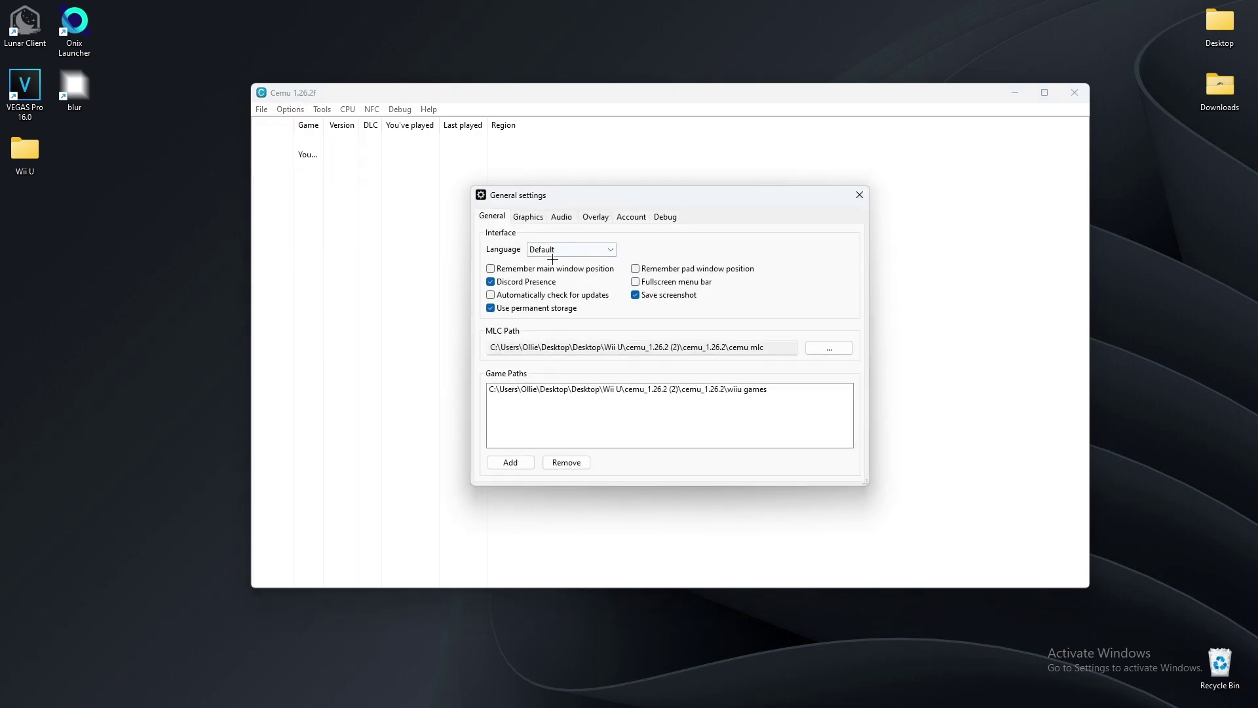
{"action": "left_click", "coordinate": [516, 220]}
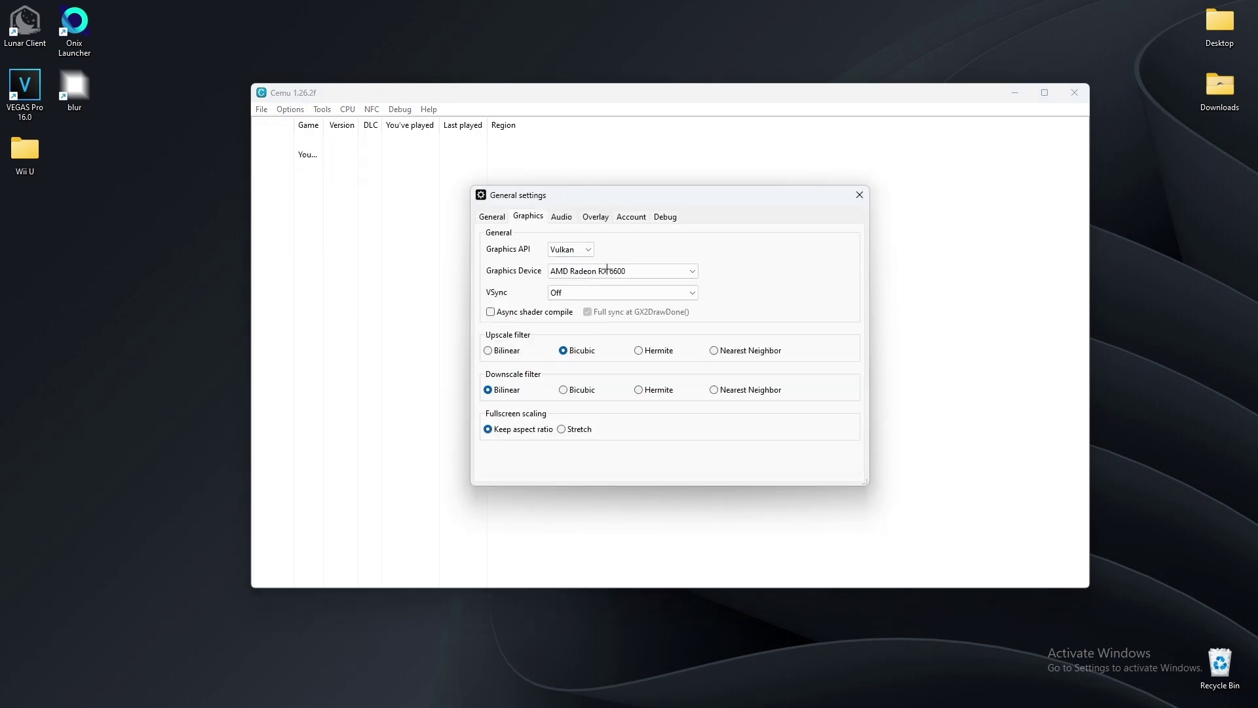
{"action": "left_click", "coordinate": [496, 352]}
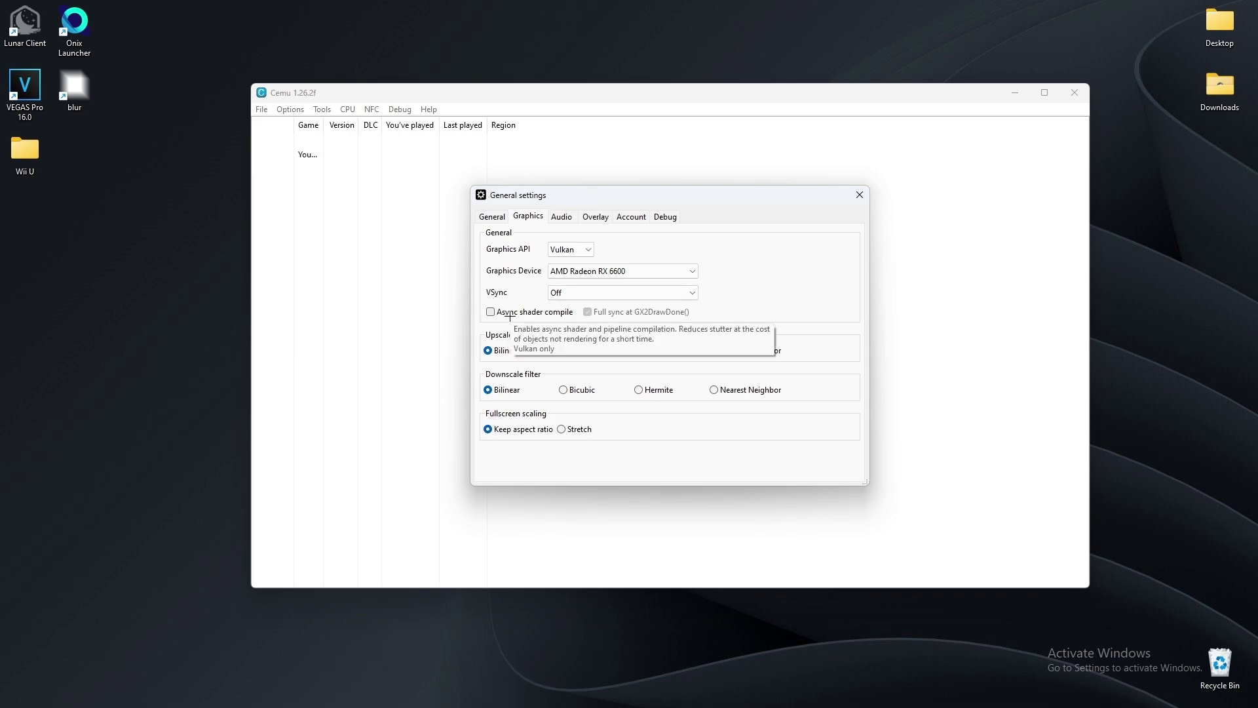
Lower the audio latency from 24ms to 0ms, close settings, and shift the window left
{"action": "left_click", "coordinate": [561, 217]}
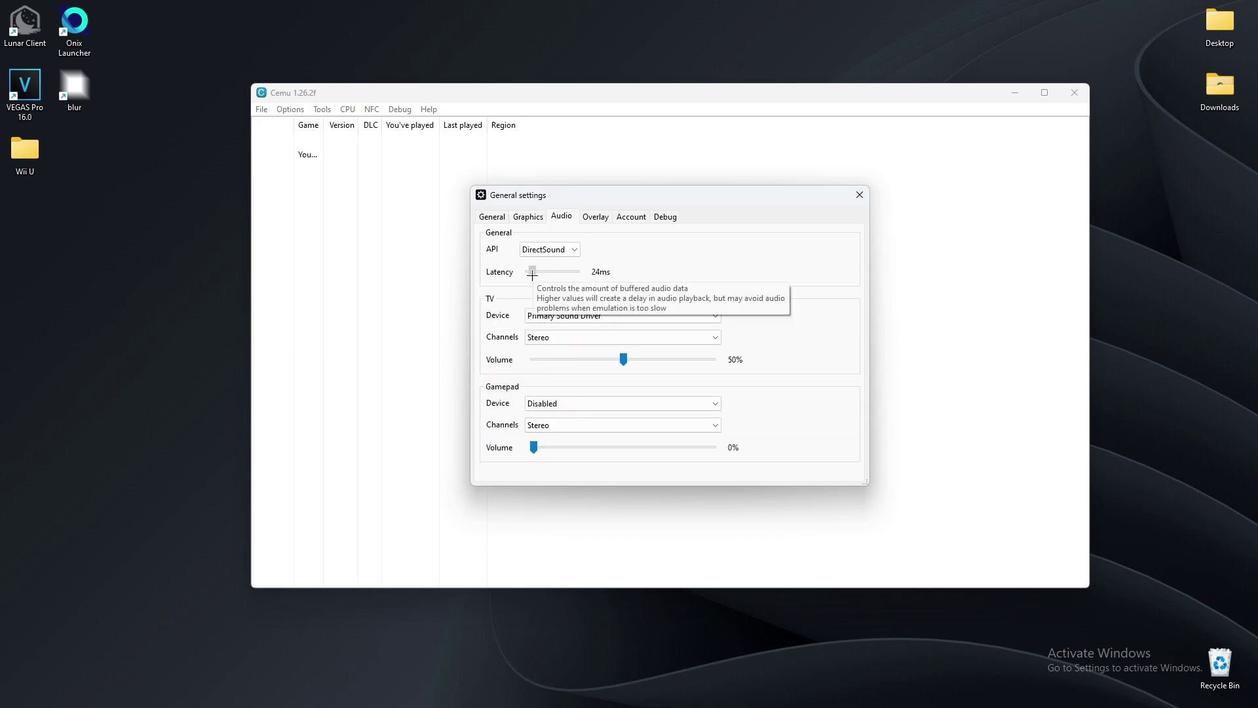
{"action": "left_click_drag", "start_coordinate": [535, 275], "coordinate": [449, 273]}
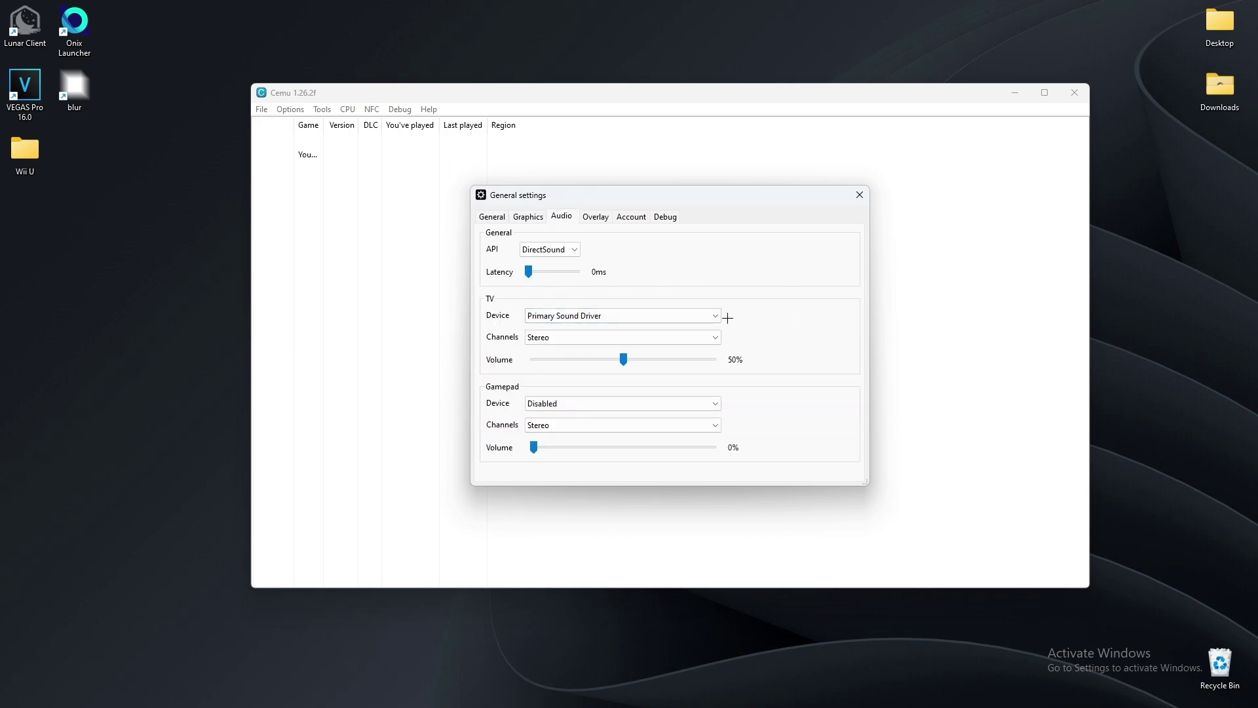
{"action": "left_click", "coordinate": [525, 221]}
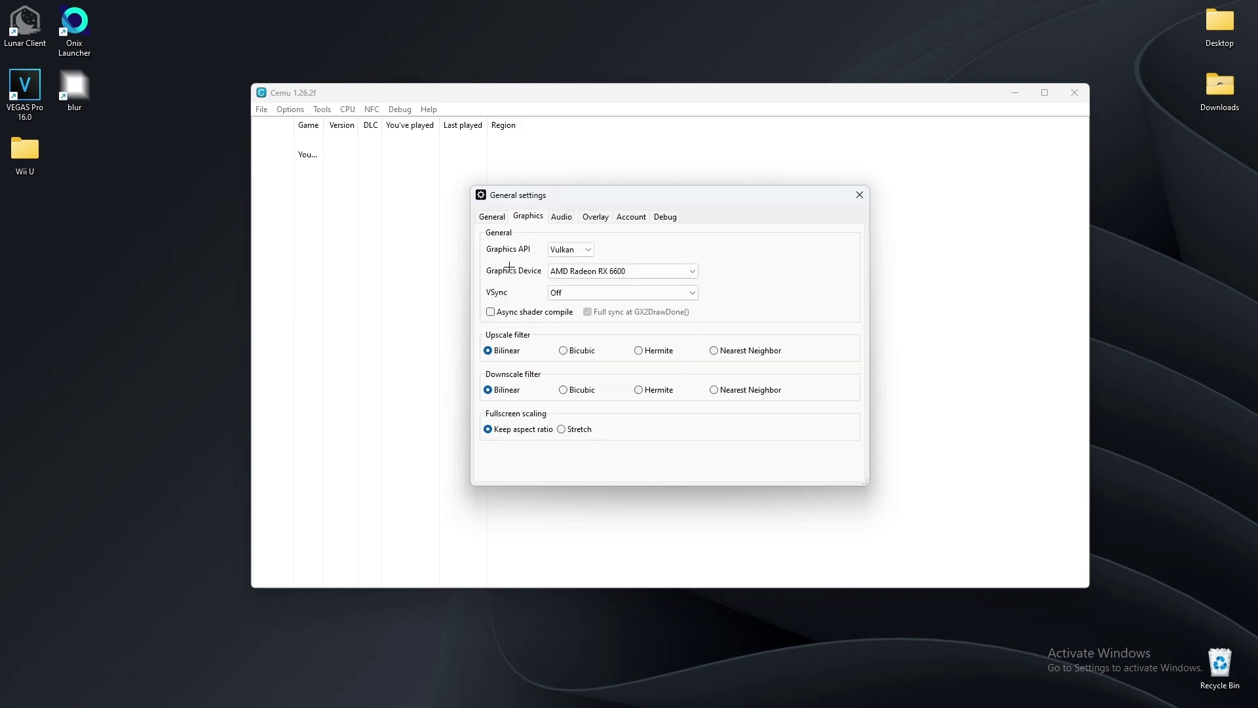
{"action": "key", "text": "ctrl+shift+Tab"}
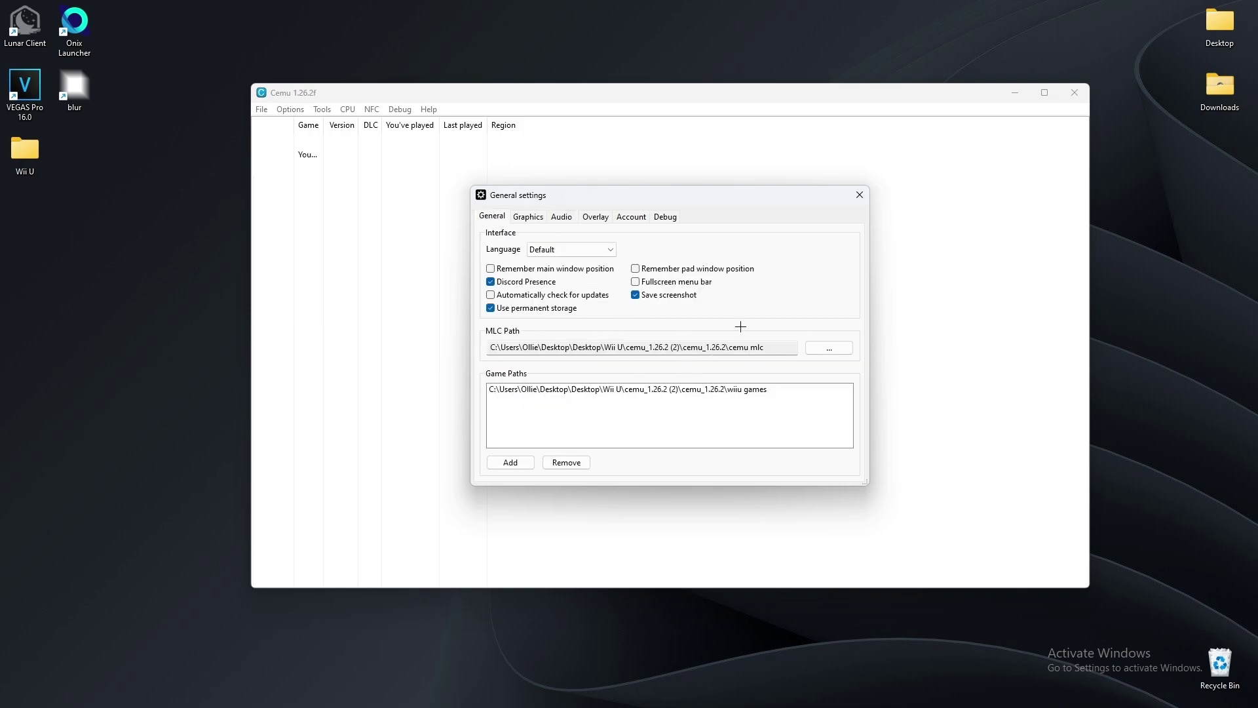
{"action": "left_click", "coordinate": [859, 194]}
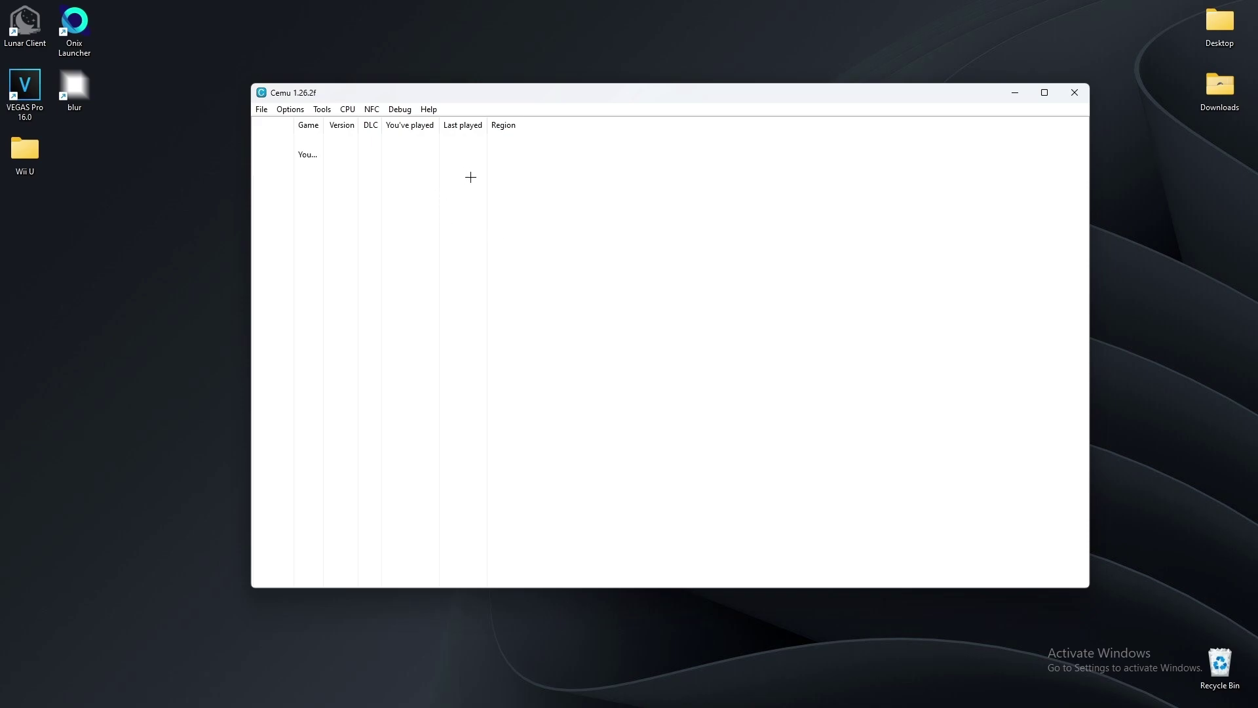
{"action": "left_click_drag", "start_coordinate": [437, 89], "coordinate": [311, 93]}
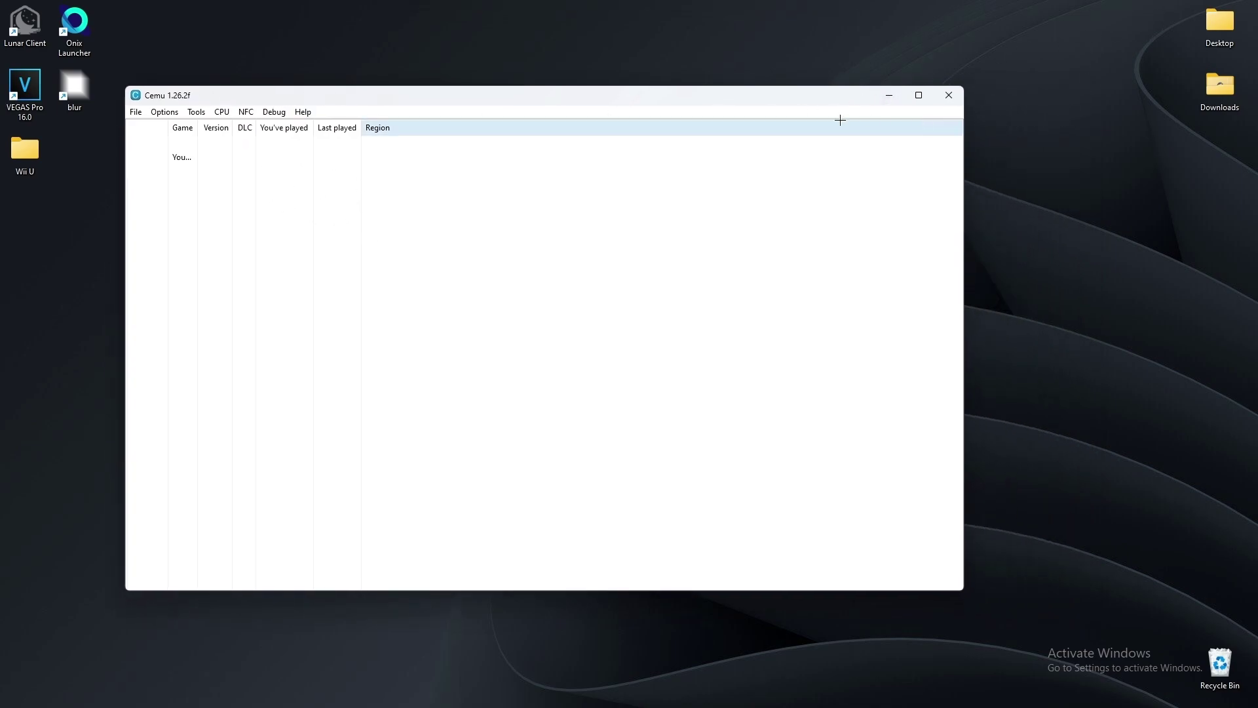
Open and close the Desktop folder, then open Downloads, check its files and close it
{"action": "double_click", "coordinate": [1206, 34]}
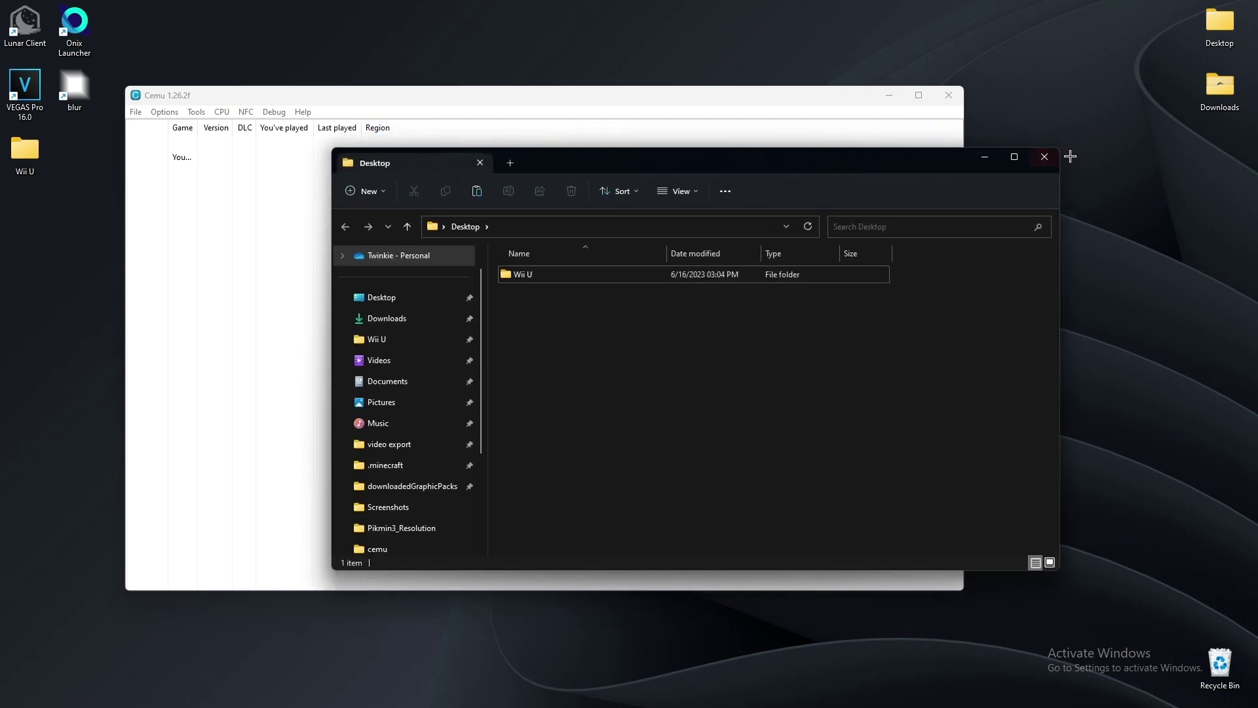
{"action": "left_click", "coordinate": [1047, 156]}
{"action": "double_click", "coordinate": [1209, 92]}
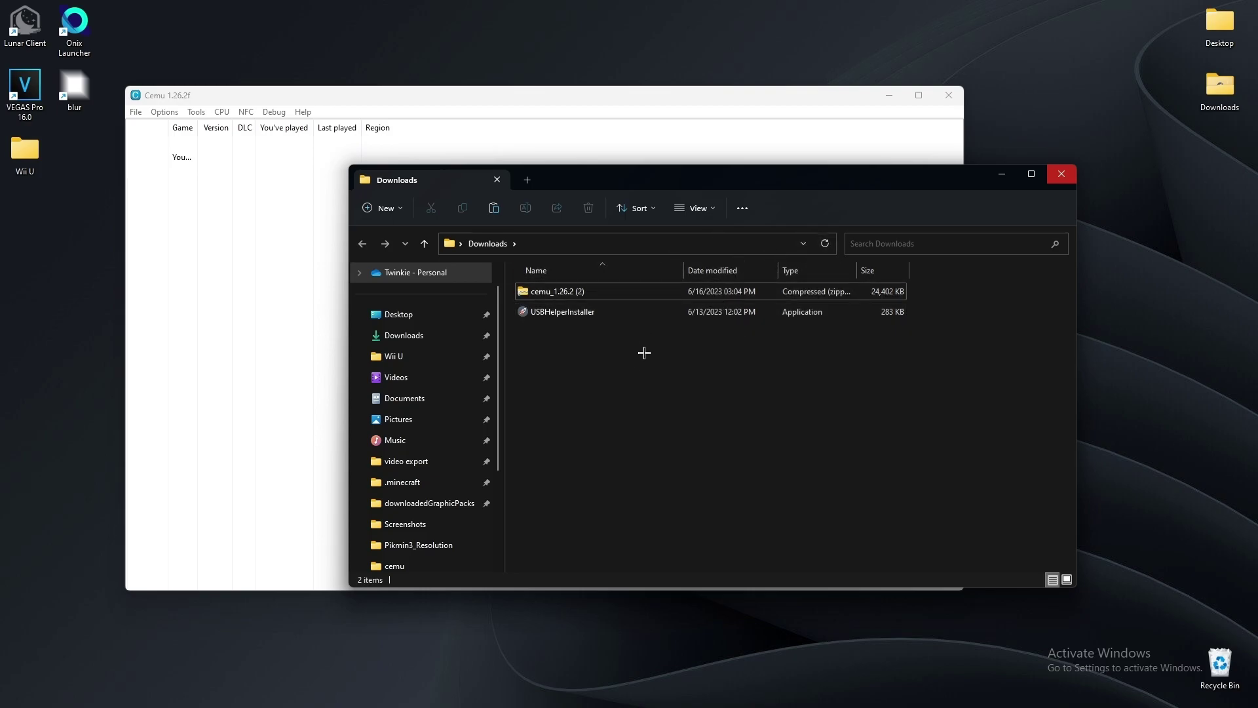
{"action": "left_click", "coordinate": [998, 175]}
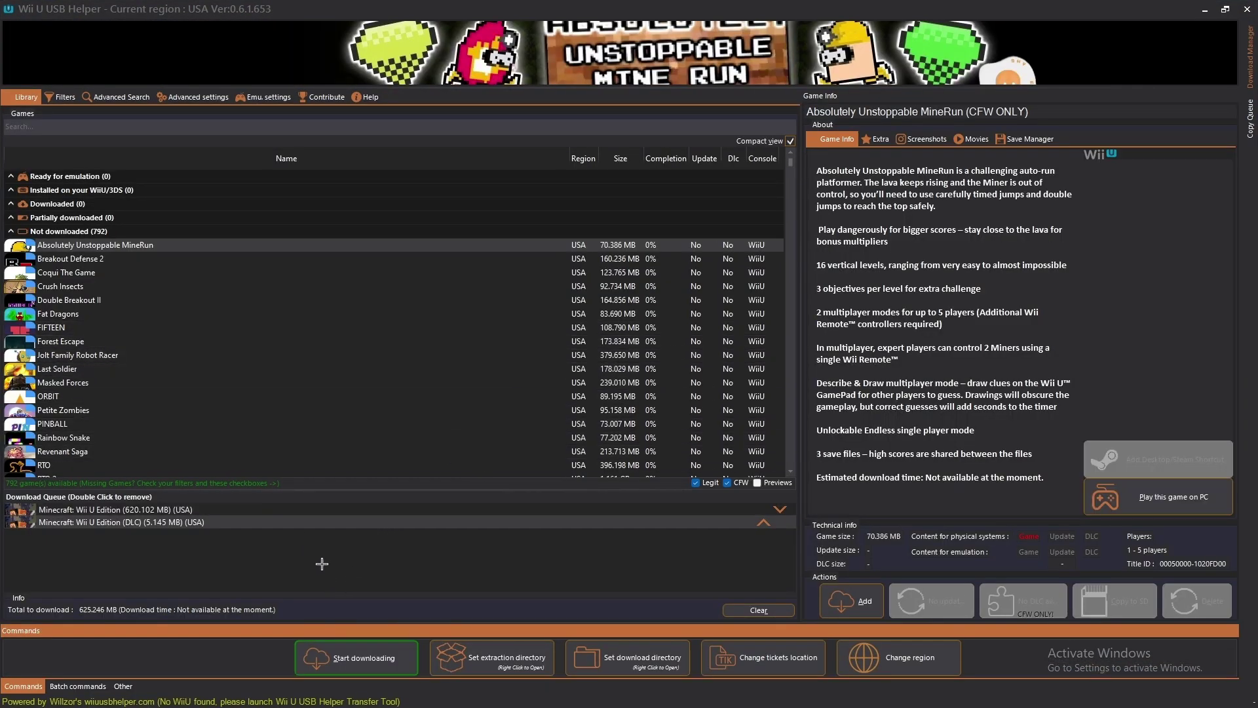
Remove the old Minecraft game and DLC entries from the queue and search the library for 'minecraft'
{"action": "double_click", "coordinate": [104, 514]}
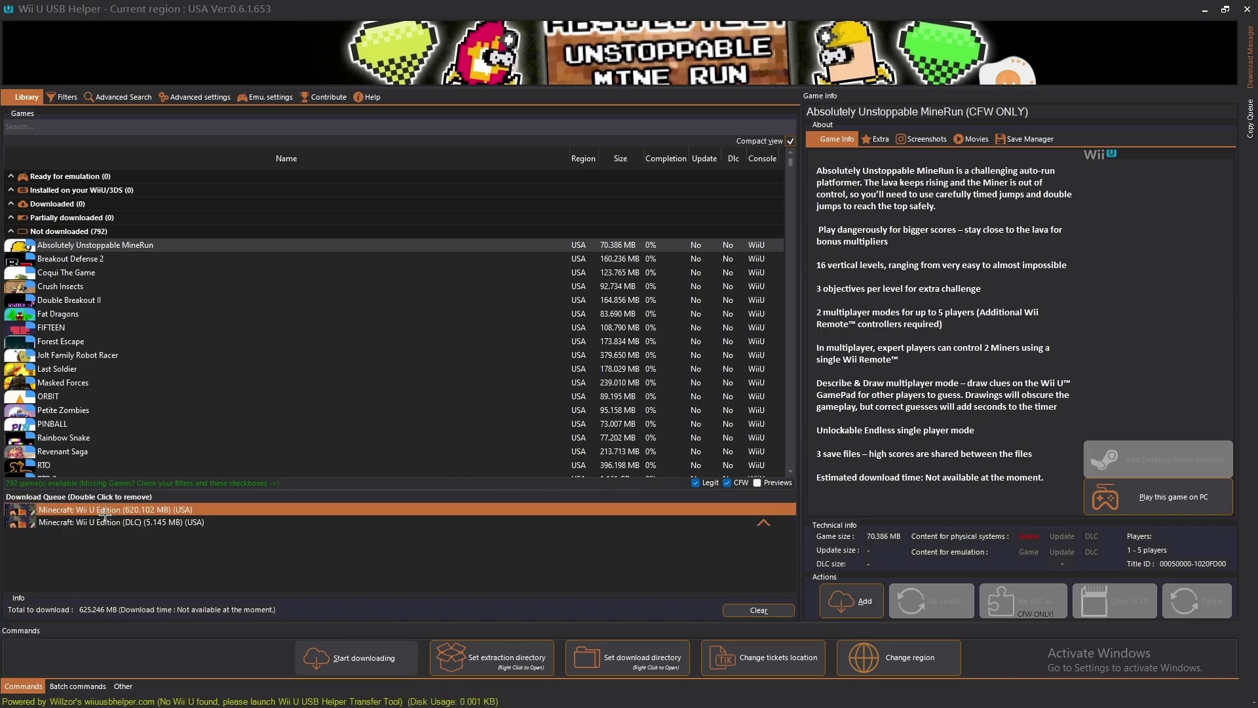
{"action": "double_click", "coordinate": [105, 513]}
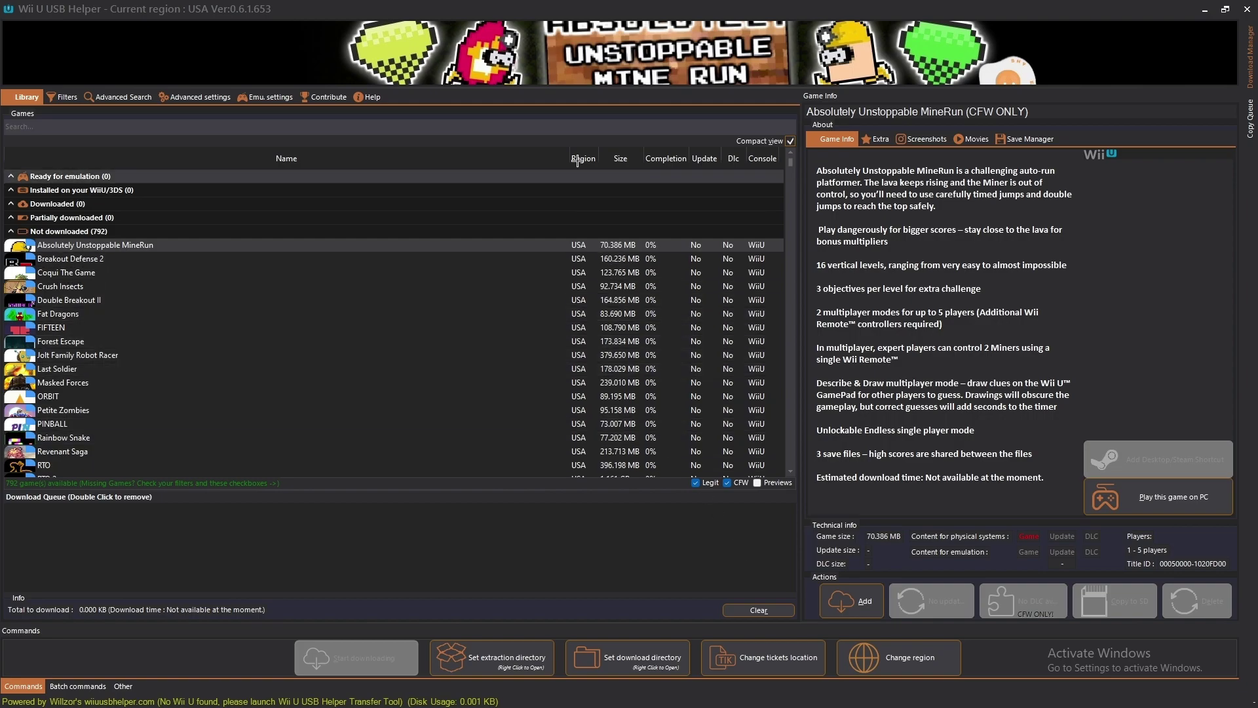
{"action": "left_click", "coordinate": [557, 127]}
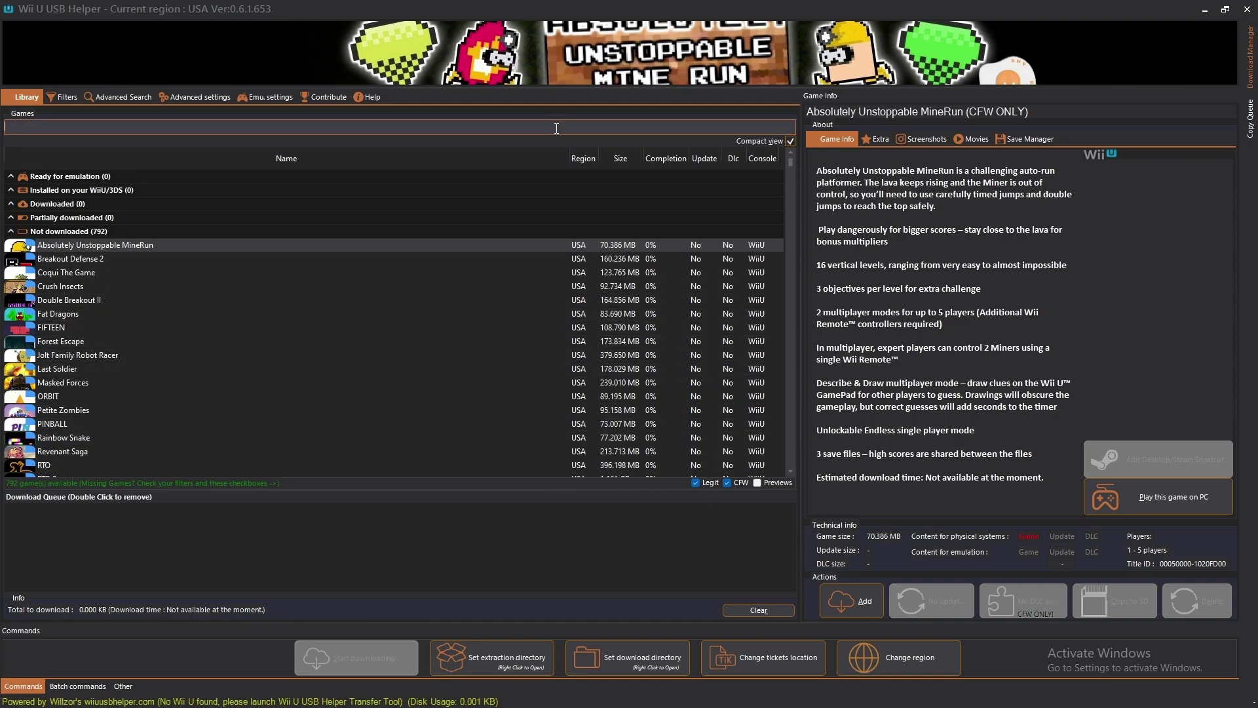
{"action": "type", "text": "minecraft"}
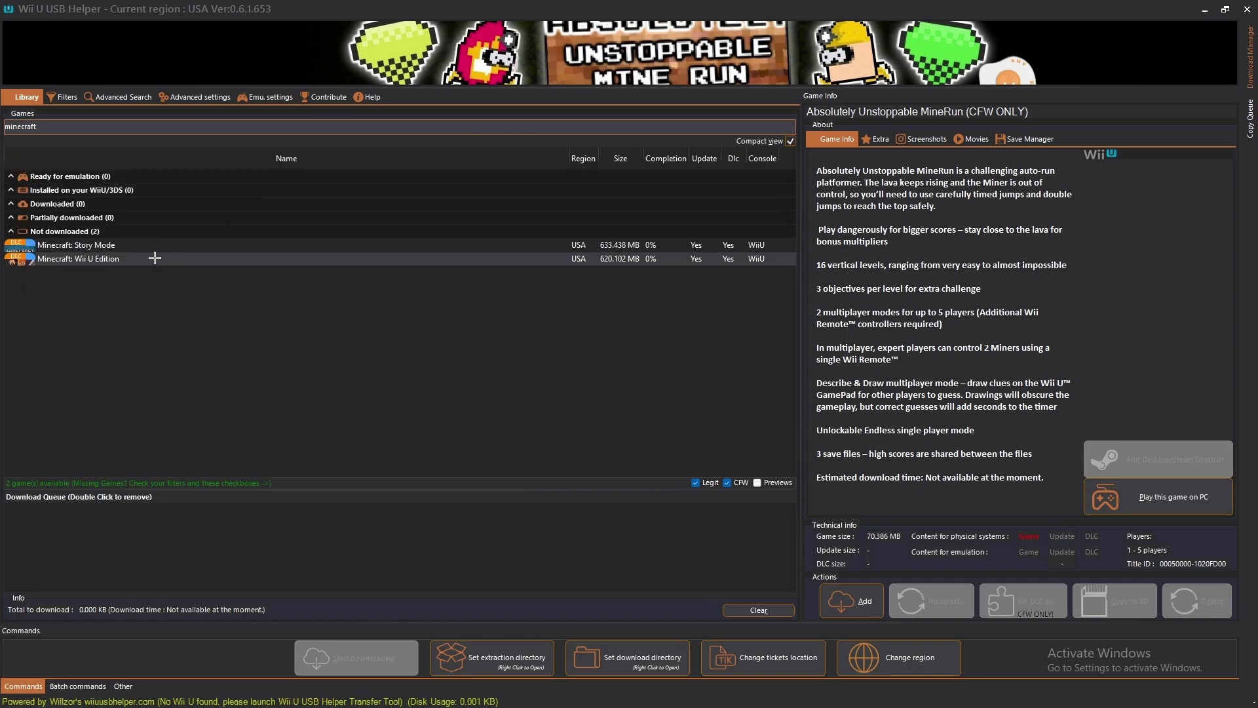
Select the Minecraft: Wii U Edition tile and add it to the download queue
{"action": "left_click", "coordinate": [92, 261]}
{"action": "left_click", "coordinate": [92, 261]}
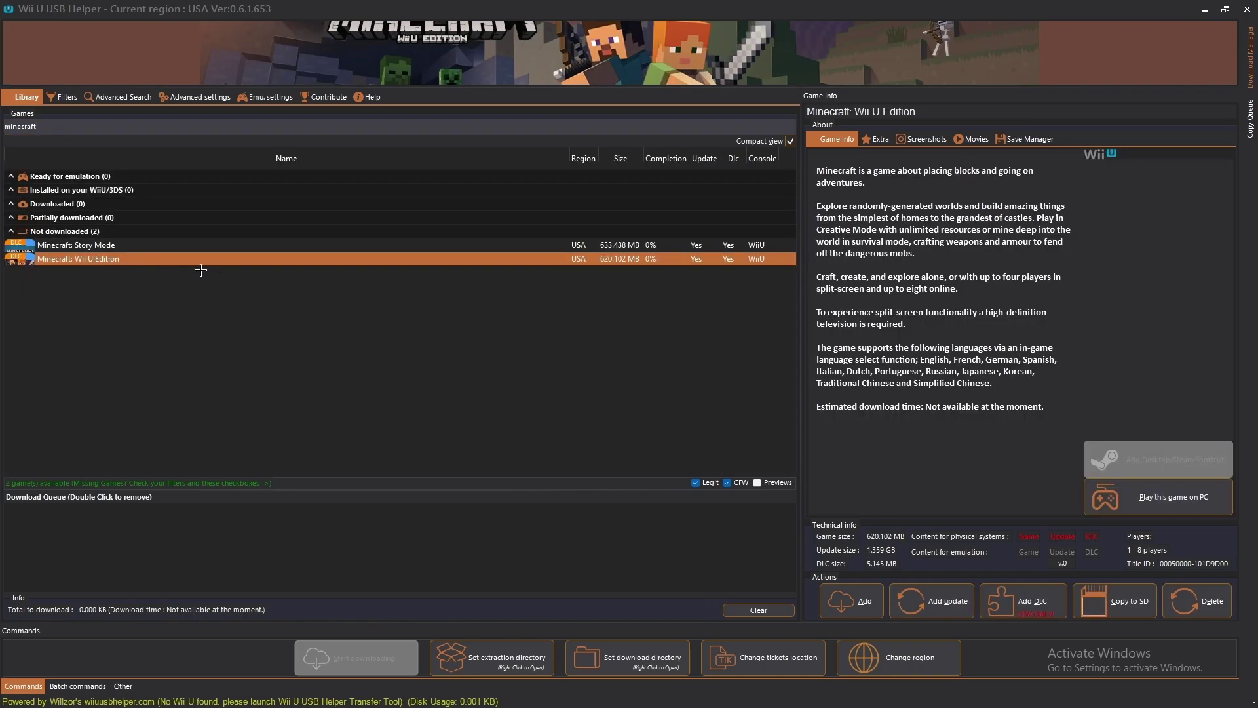
{"action": "left_click", "coordinate": [791, 141]}
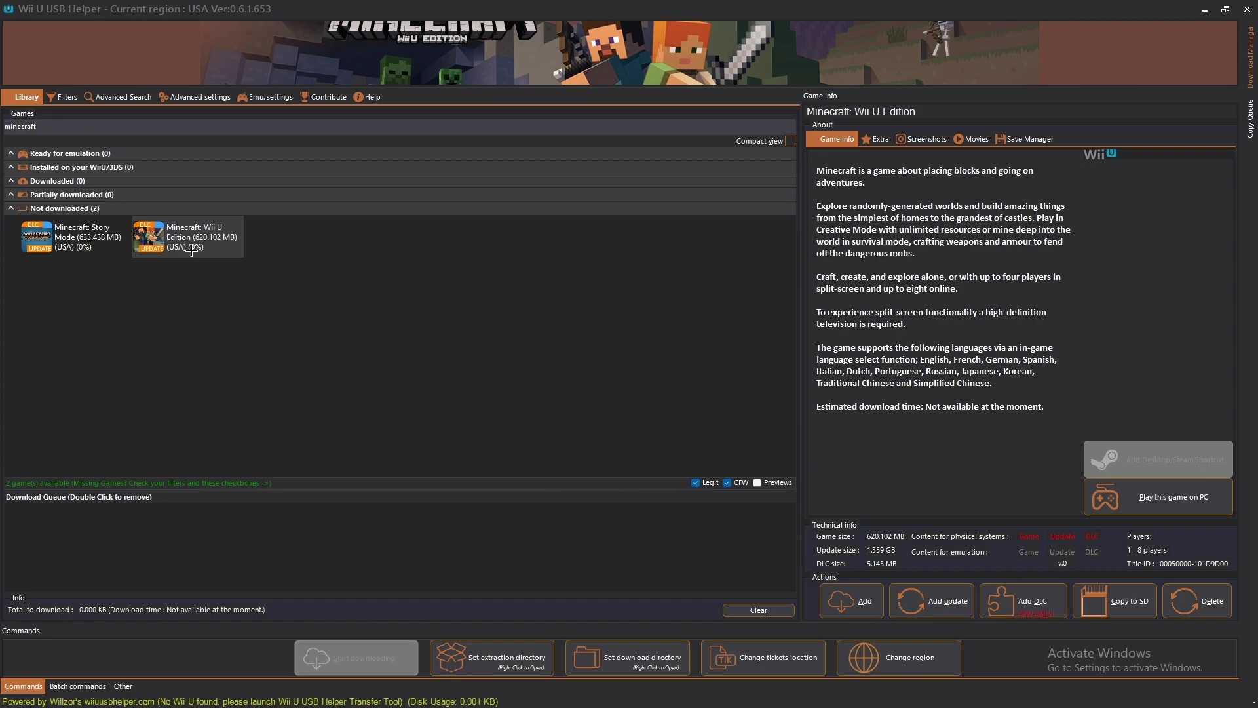
{"action": "left_click", "coordinate": [152, 237]}
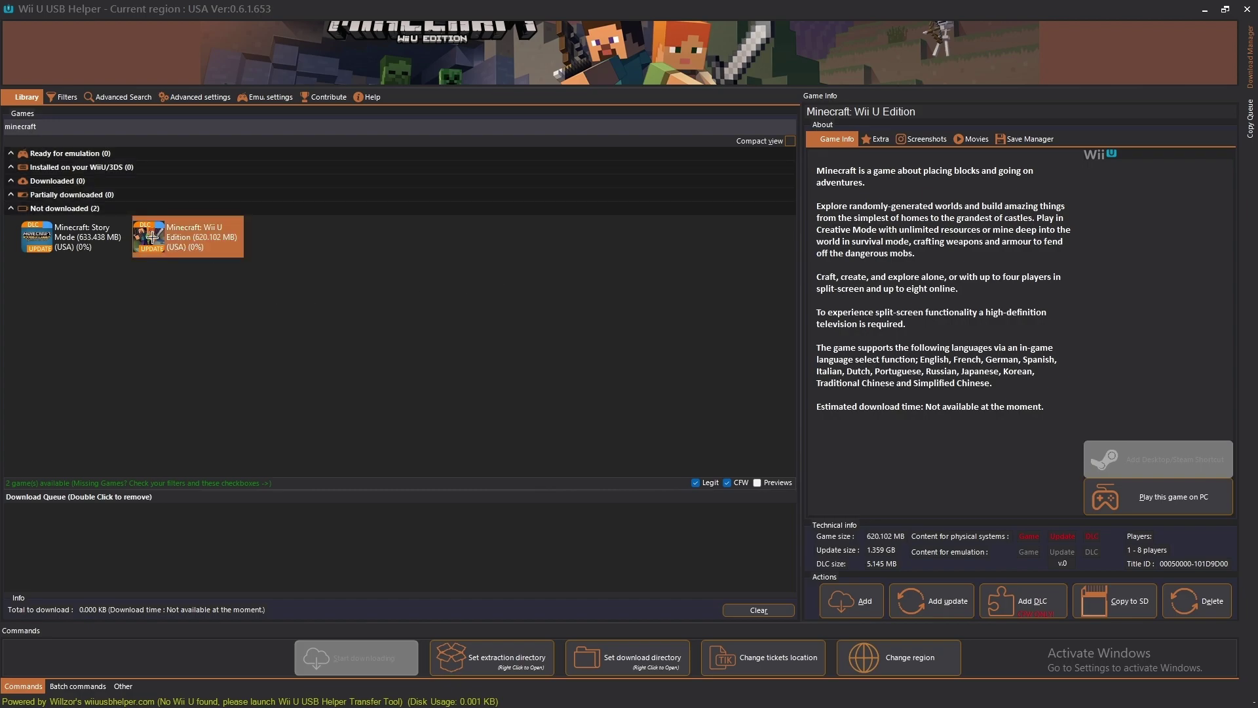
{"action": "left_click", "coordinate": [865, 603]}
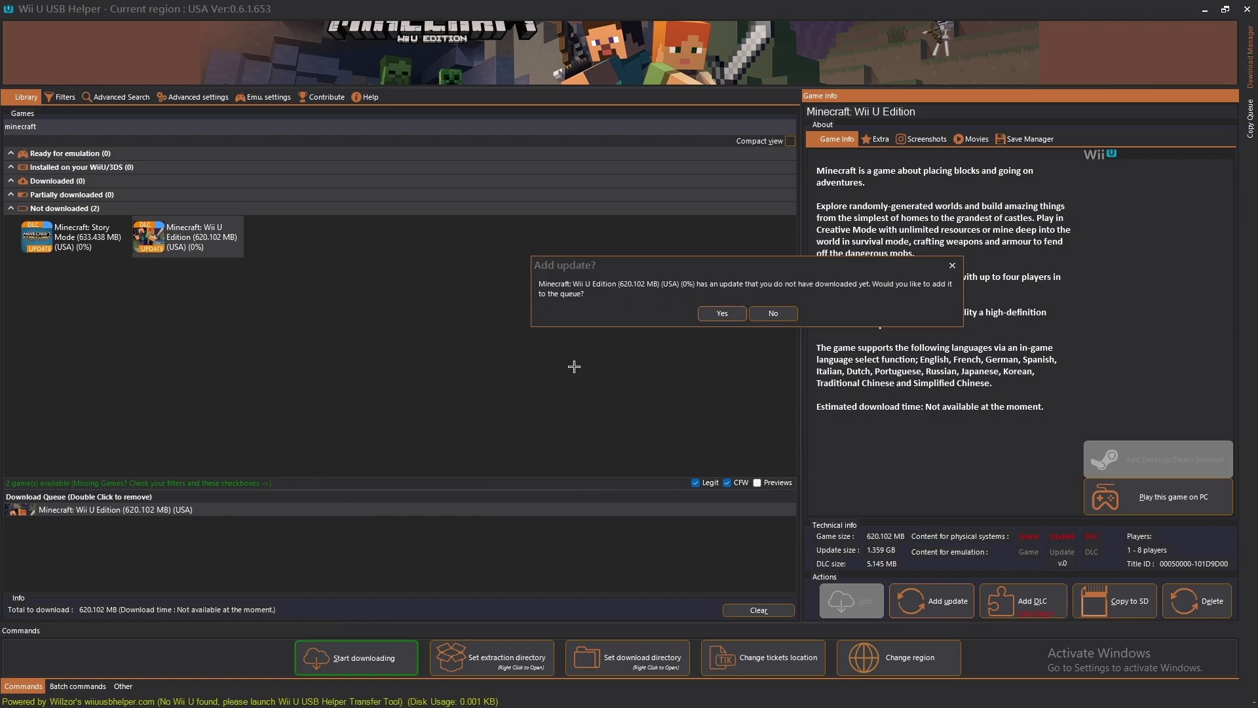
Accept the update and DLC, start downloading, and enable Prepare emulation and Unpack
{"action": "left_click", "coordinate": [723, 314]}
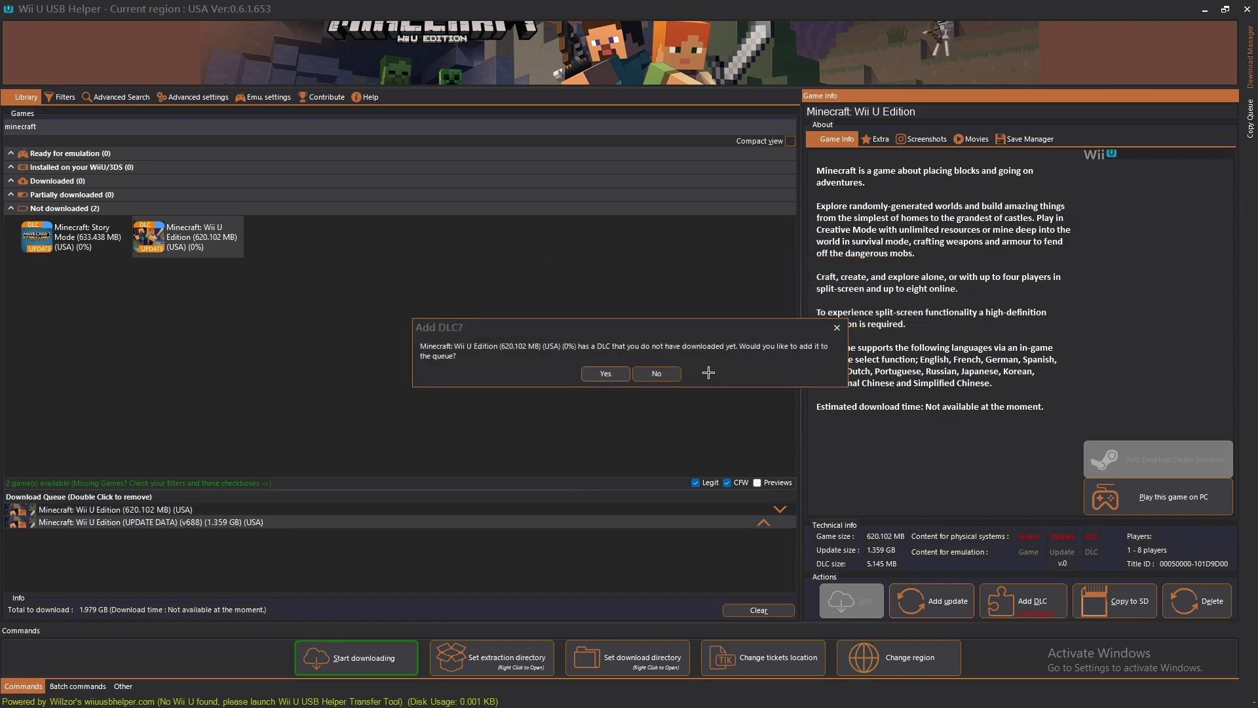
{"action": "left_click", "coordinate": [599, 372]}
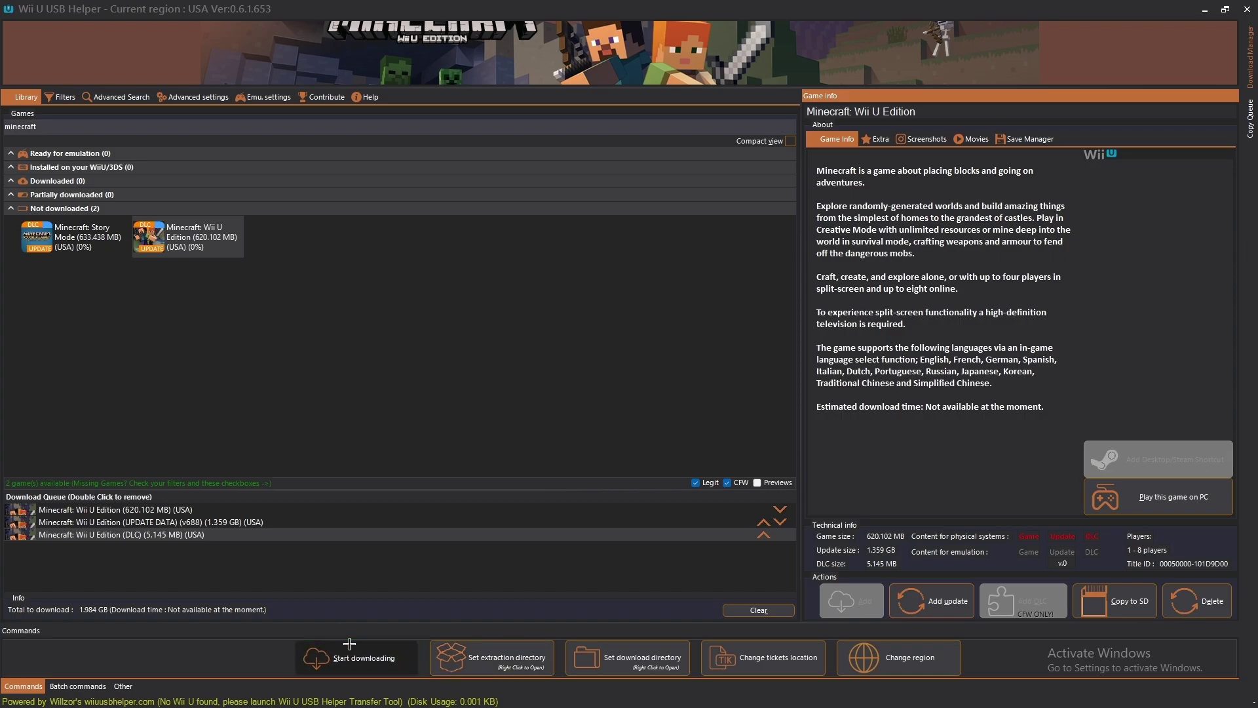
{"action": "left_click", "coordinate": [380, 659]}
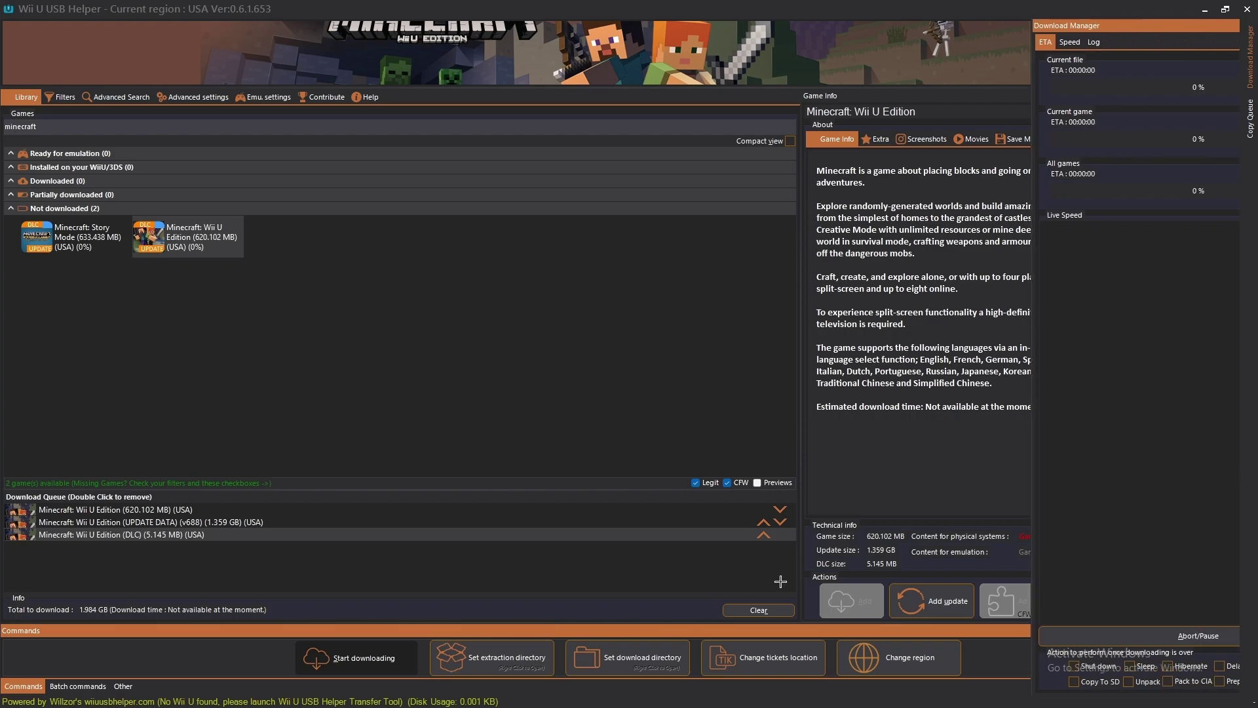
{"action": "left_click", "coordinate": [1094, 682]}
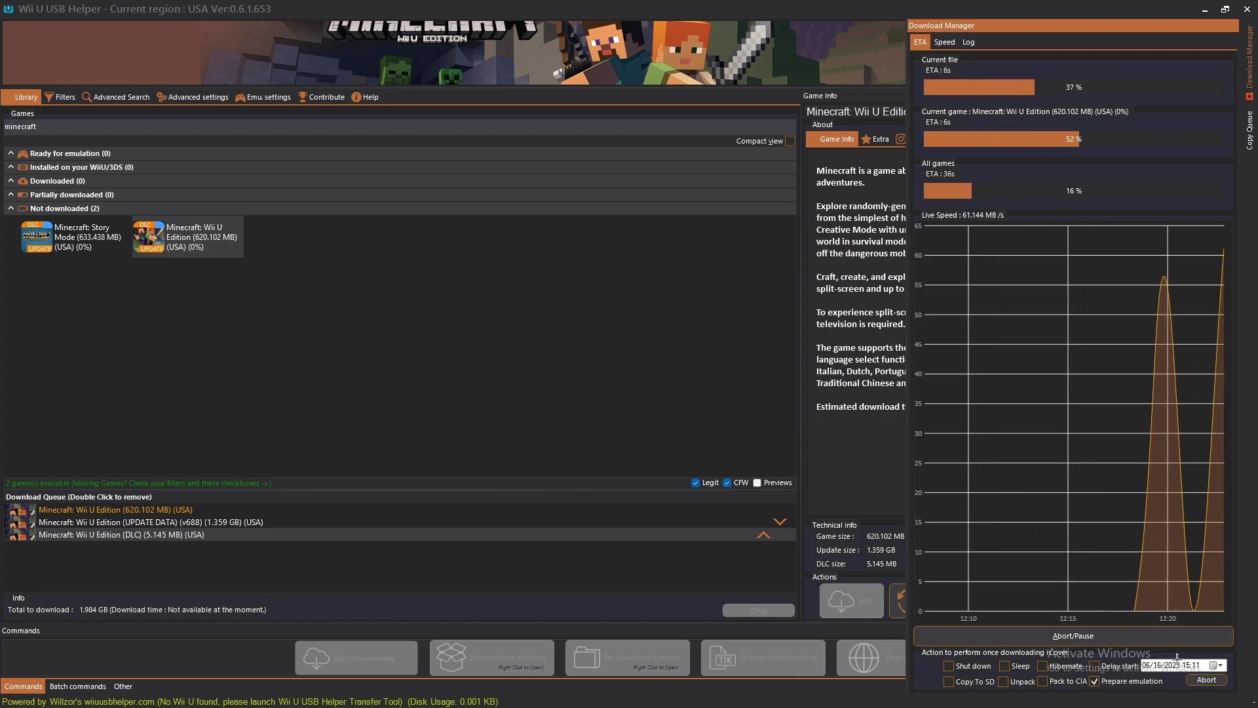
{"action": "left_click", "coordinate": [1003, 681]}
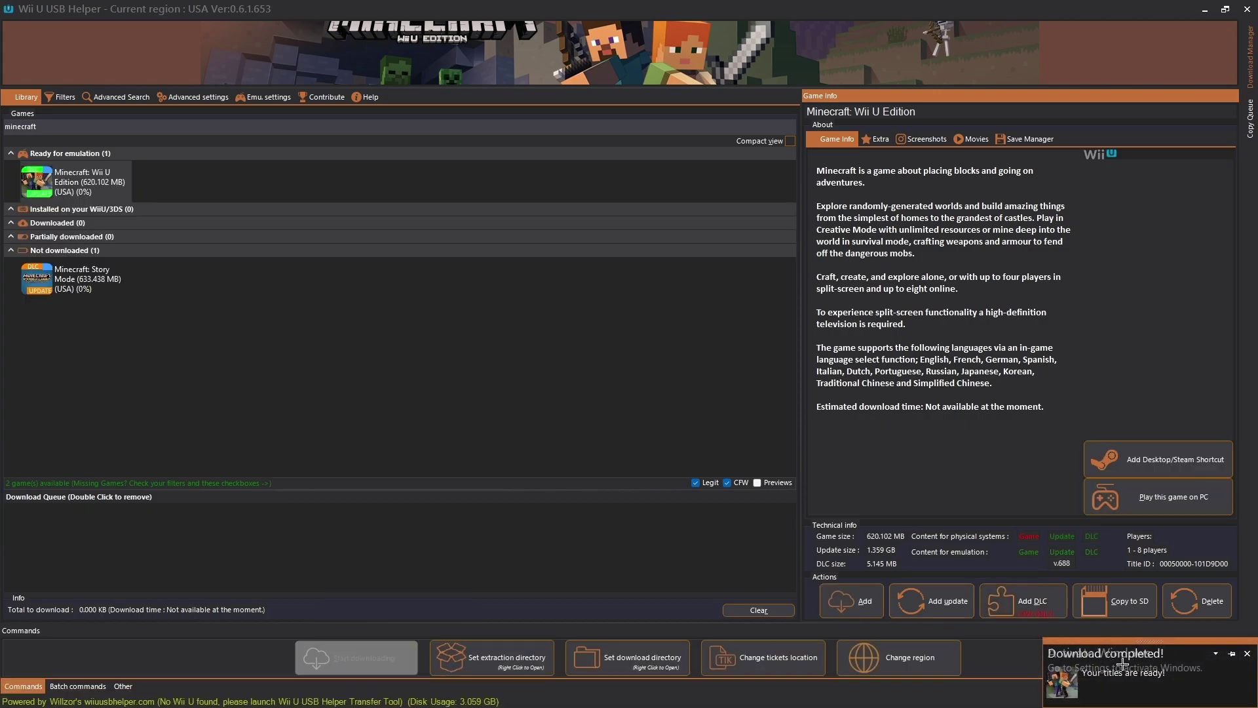
Open the Cemu wiiu games folder and briefly select the three Minecraft folders
{"action": "mouse_move", "coordinate": [499, 705]}
{"action": "left_click", "coordinate": [283, 692]}
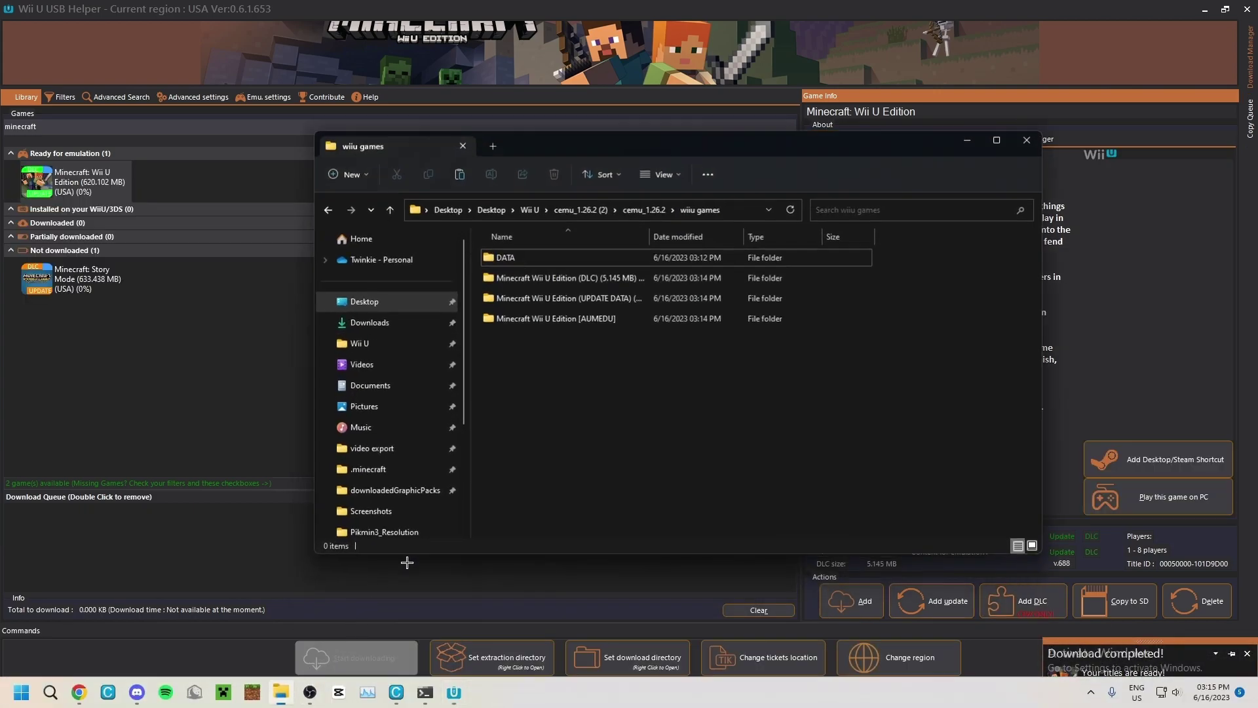
{"action": "left_click_drag", "start_coordinate": [565, 439], "coordinate": [569, 275]}
{"action": "left_click", "coordinate": [607, 383]}
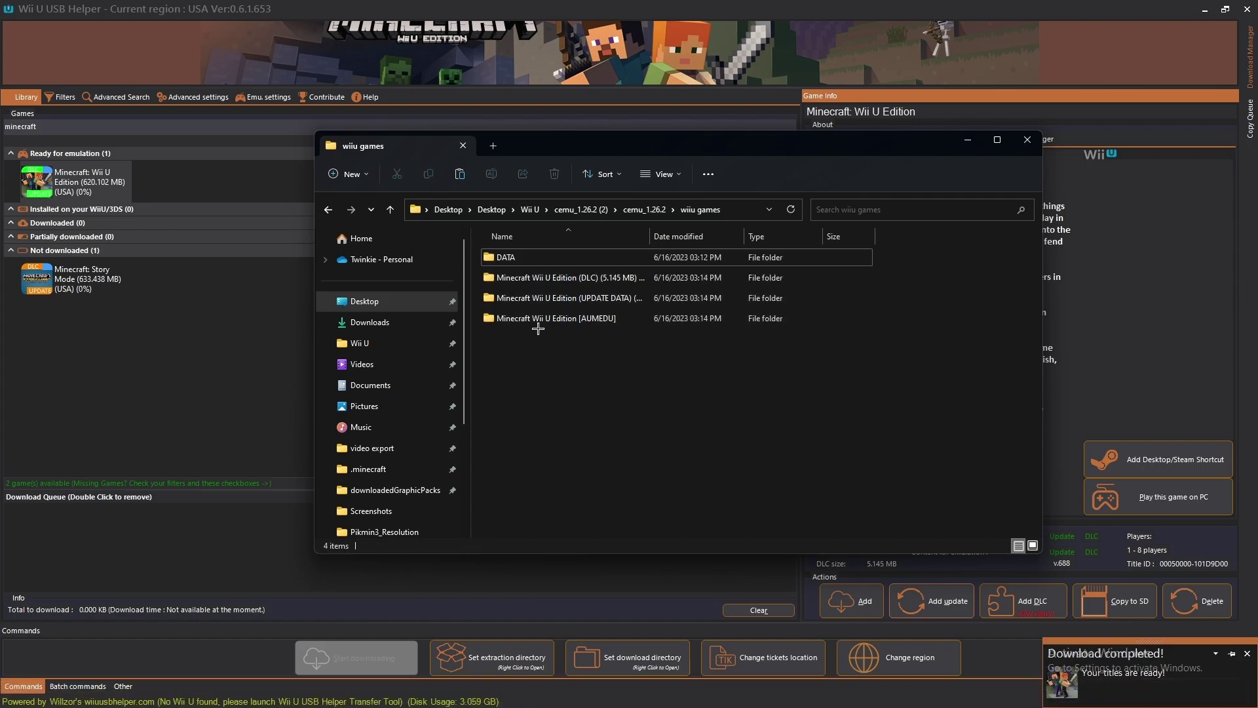
Browse DATA, USA, GAMES and EMULATORS, reselect the three Minecraft folders, and close Wii U USB Helper
{"action": "double_click", "coordinate": [518, 257]}
{"action": "double_click", "coordinate": [526, 279]}
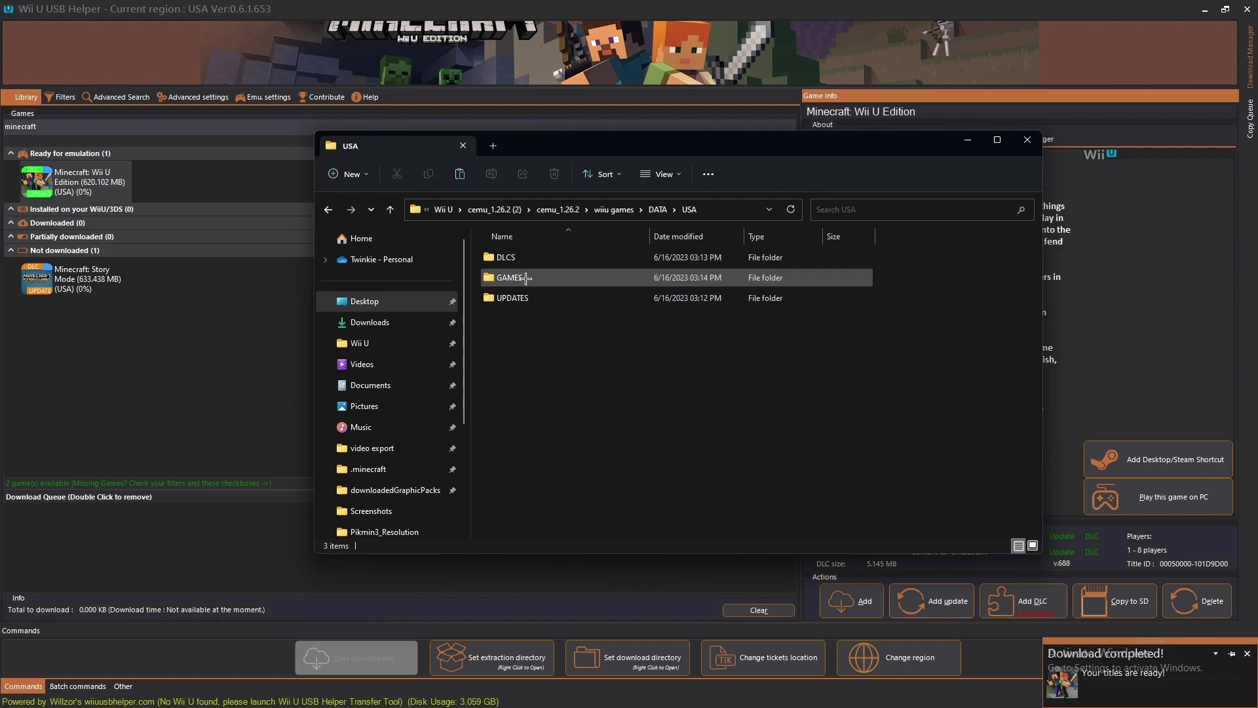
{"action": "double_click", "coordinate": [526, 278]}
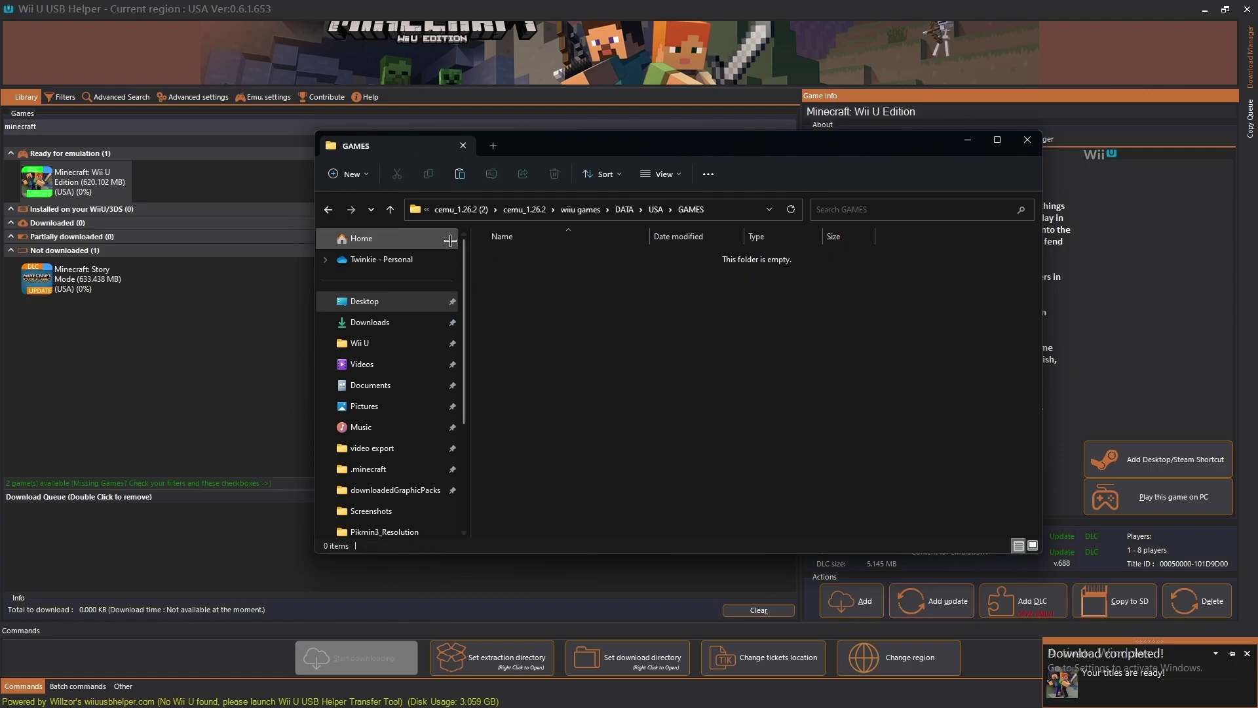
{"action": "left_click", "coordinate": [392, 209]}
{"action": "left_click", "coordinate": [391, 209]}
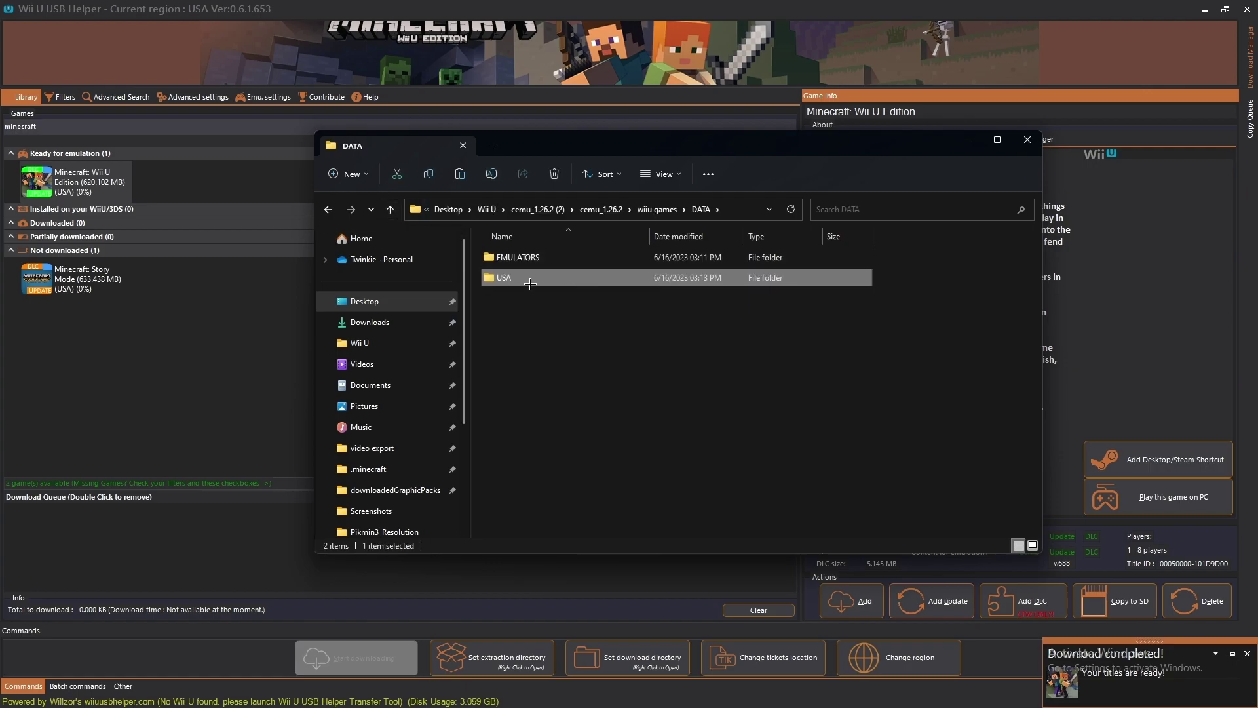
{"action": "double_click", "coordinate": [518, 258]}
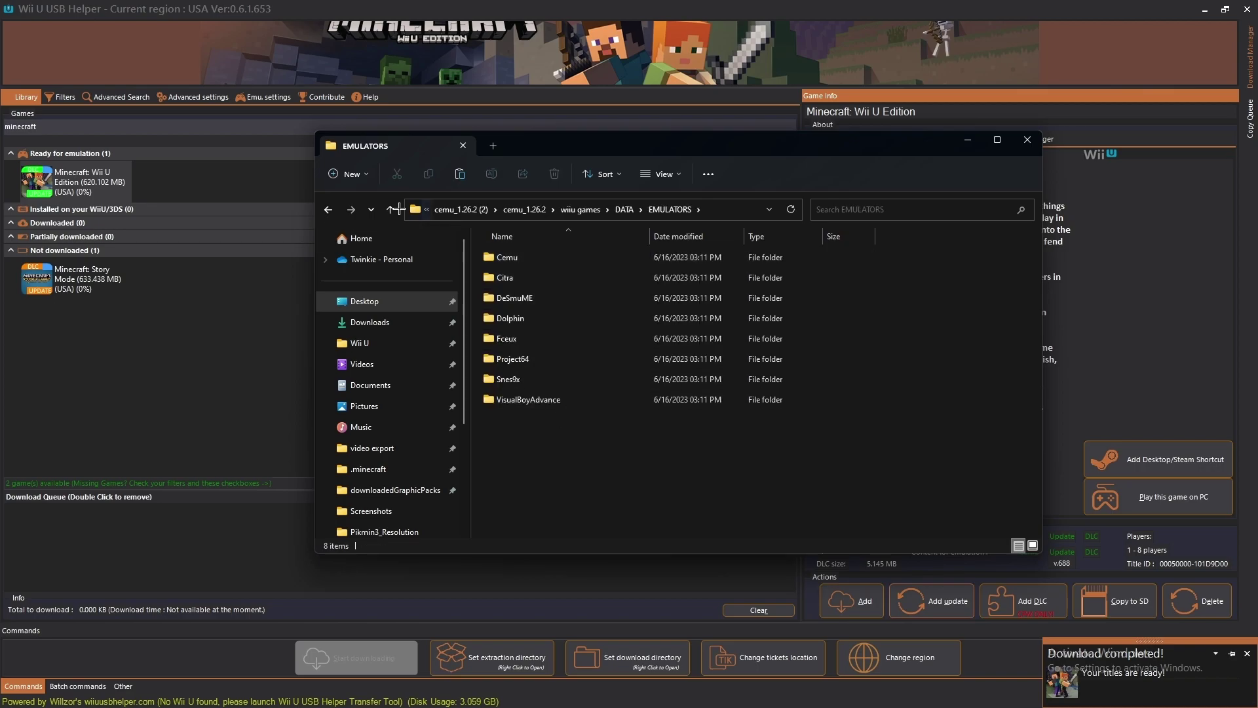
{"action": "left_click", "coordinate": [391, 209]}
{"action": "left_click", "coordinate": [392, 209]}
{"action": "left_click_drag", "start_coordinate": [573, 367], "coordinate": [610, 278]}
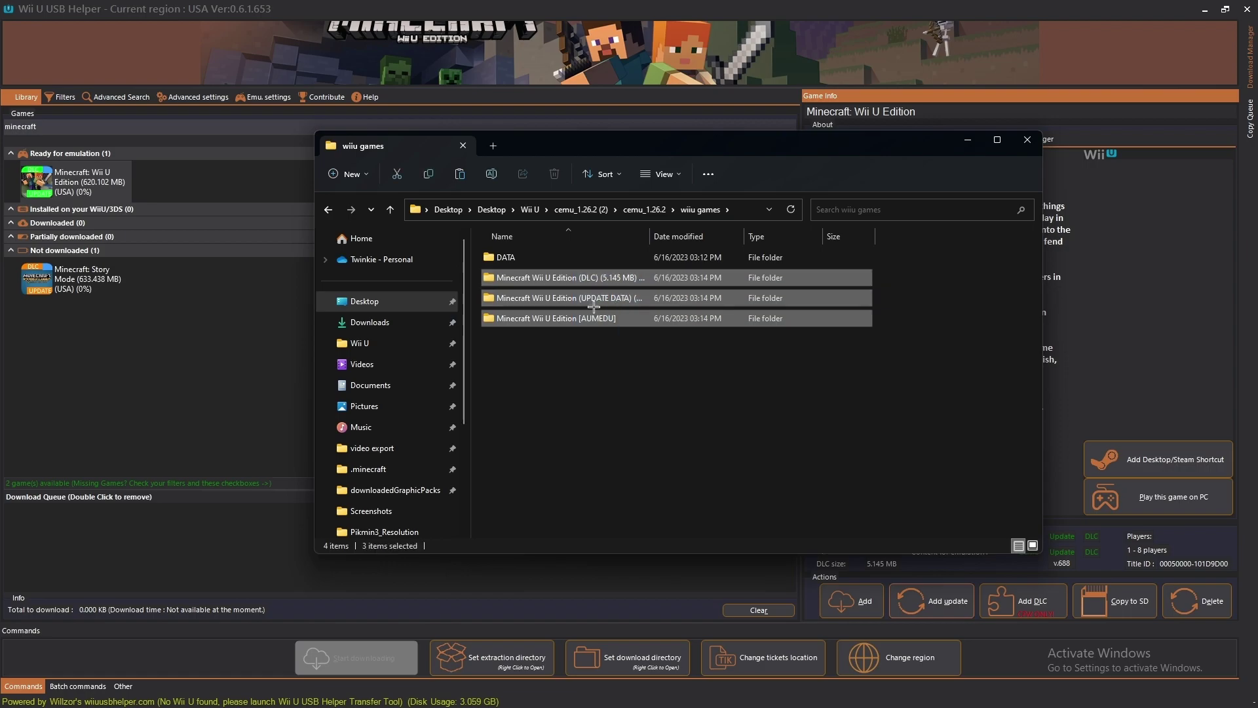
{"action": "left_click", "coordinate": [1248, 10]}
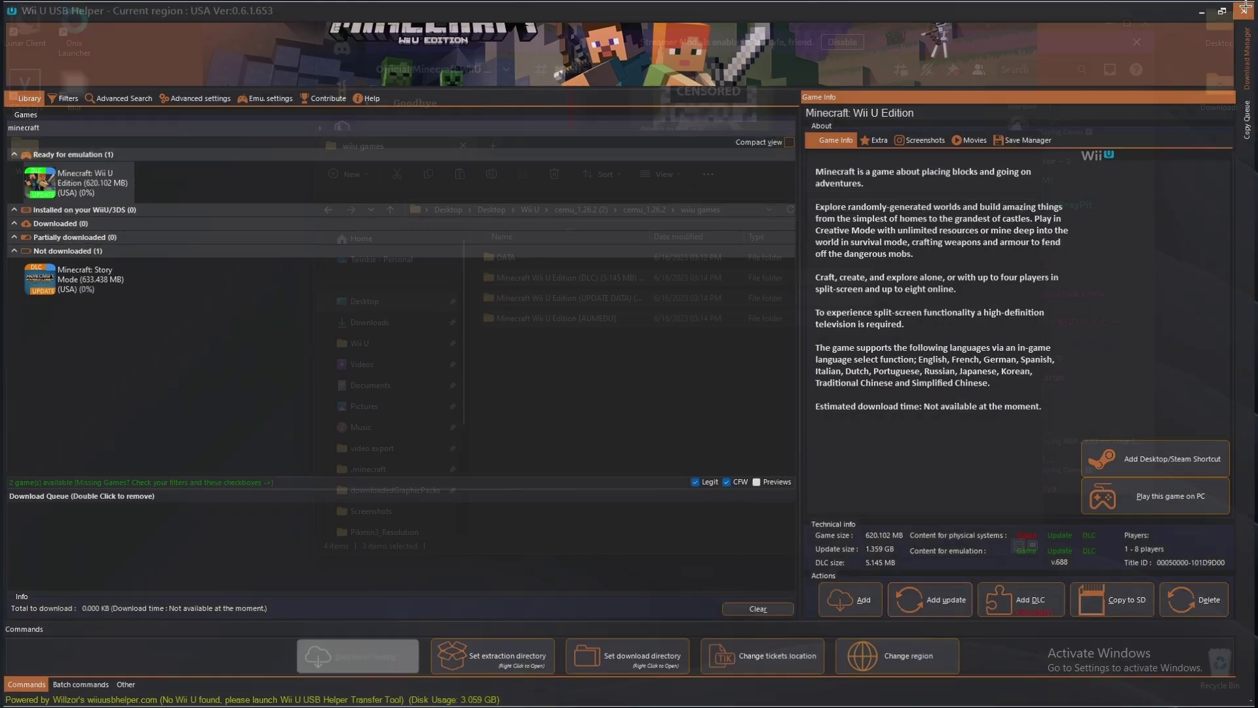
Close Discord and start File > Install game title, update or DLC in Cemu
{"action": "left_click", "coordinate": [1106, 24]}
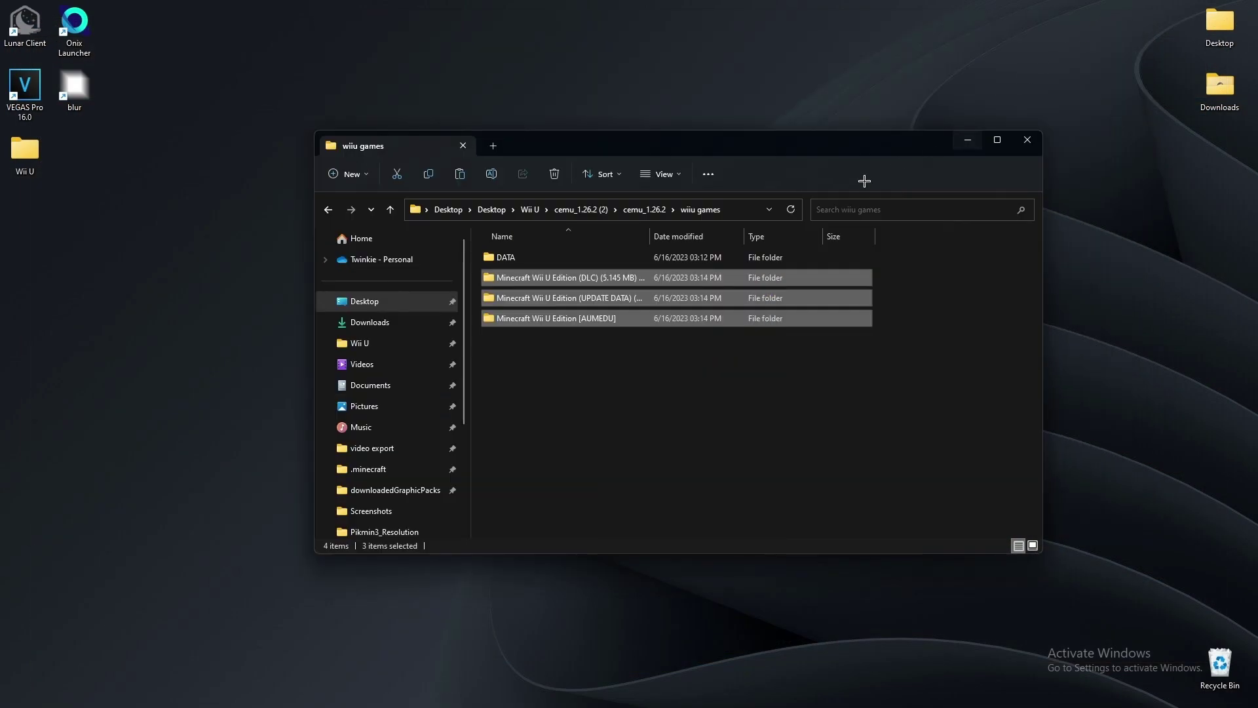
{"action": "mouse_move", "coordinate": [268, 705]}
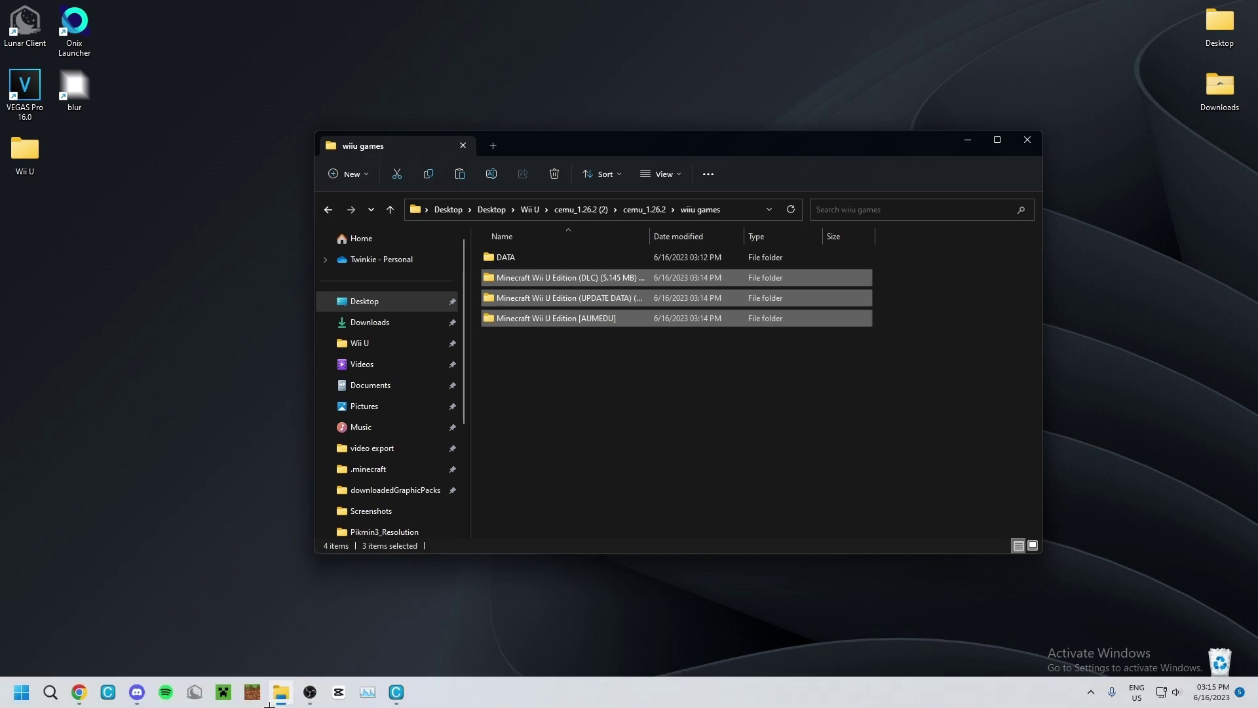
{"action": "left_click", "coordinate": [399, 692]}
{"action": "left_click", "coordinate": [136, 113]}
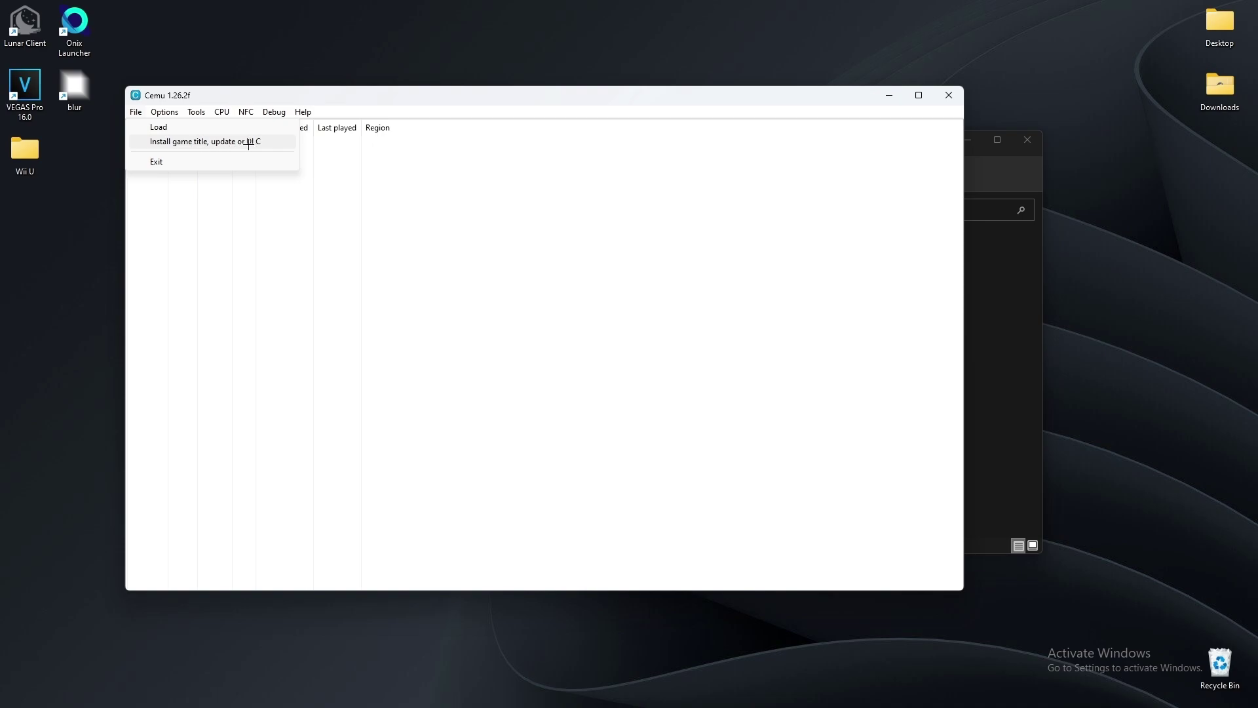
{"action": "left_click", "coordinate": [238, 142]}
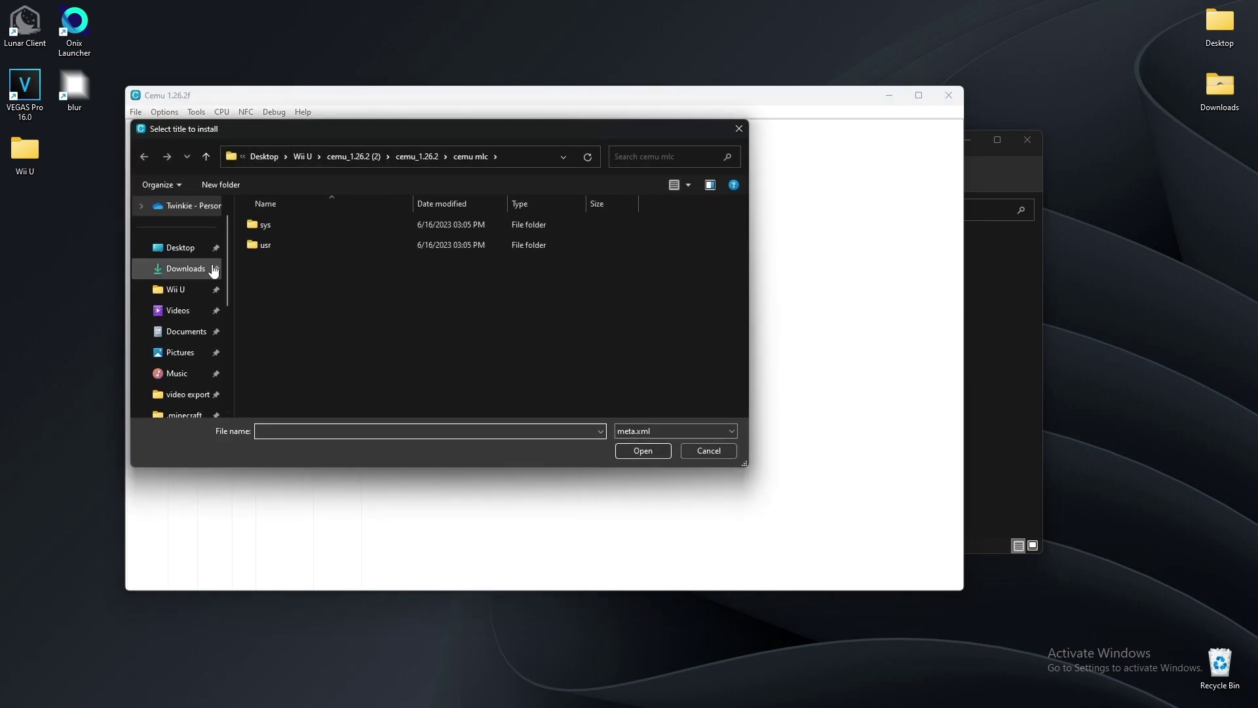
Browse through Desktop > Wii U > cemu_1.26.2 to the wiiu games folder
{"action": "left_click", "coordinate": [176, 288]}
{"action": "left_click", "coordinate": [164, 249]}
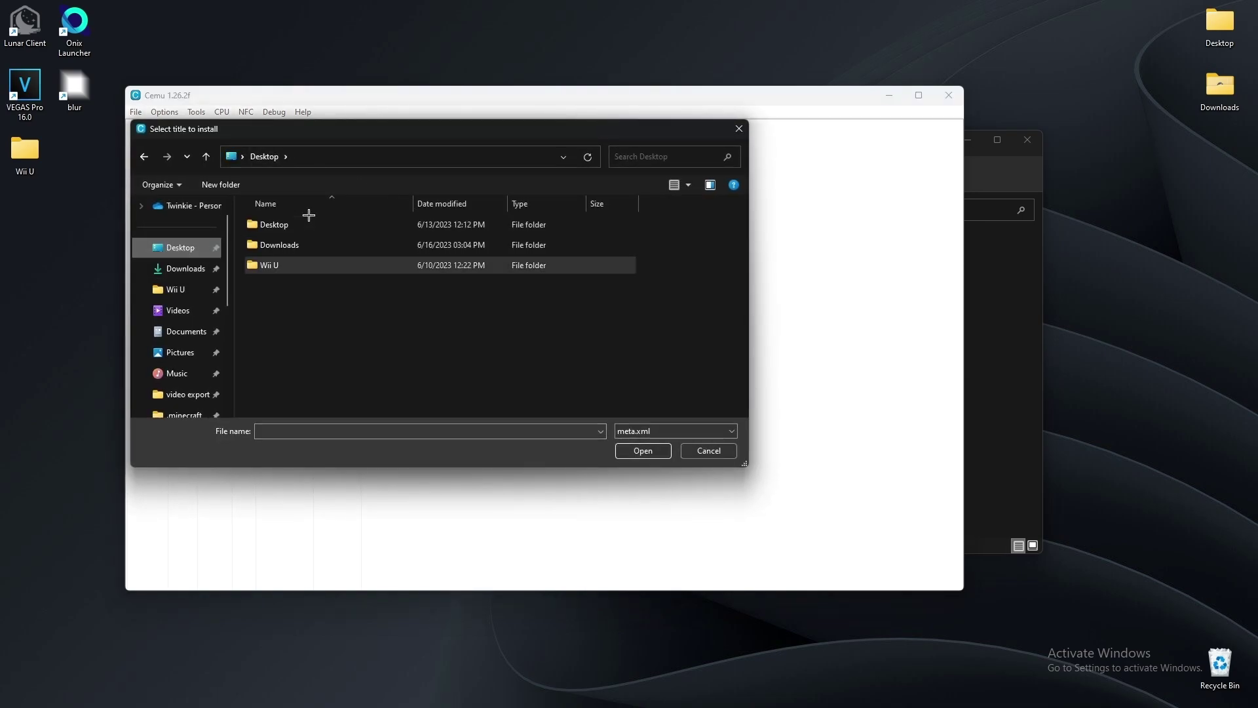
{"action": "double_click", "coordinate": [293, 225]}
{"action": "double_click", "coordinate": [303, 224]}
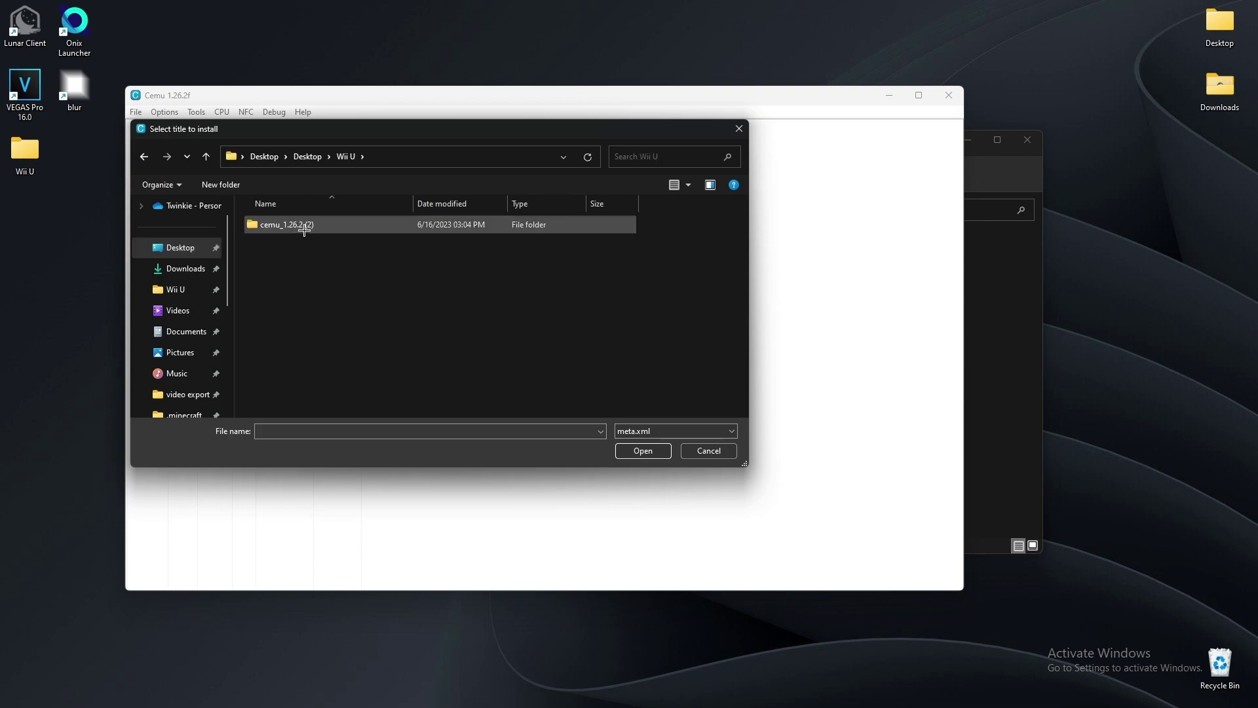
{"action": "double_click", "coordinate": [300, 225]}
{"action": "double_click", "coordinate": [337, 224]}
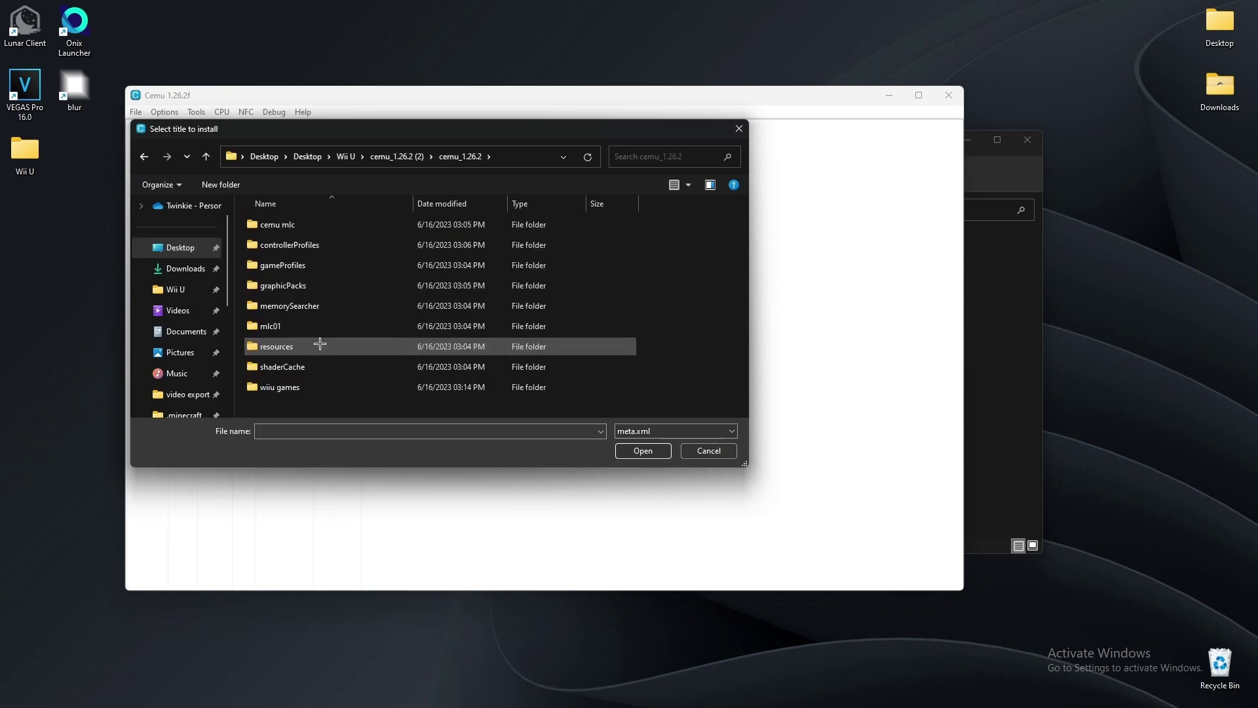
{"action": "double_click", "coordinate": [294, 388]}
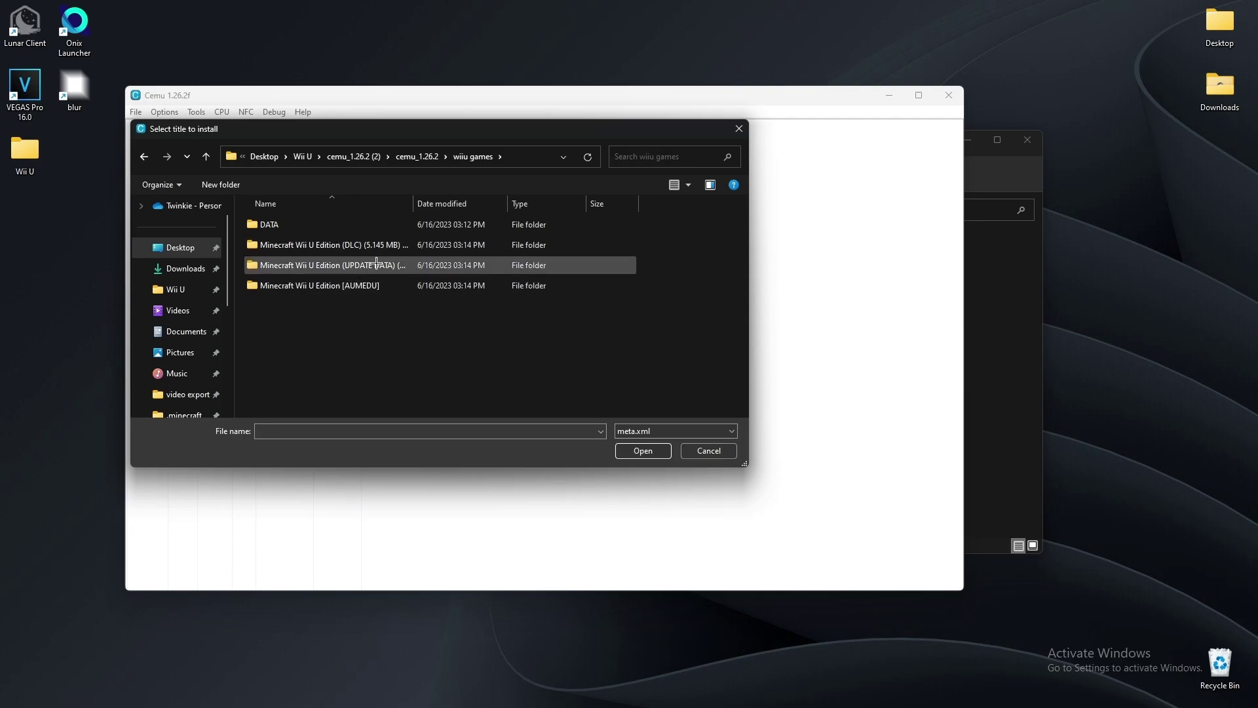
Install the base game from Minecraft Wii U Edition [AUMEDU] > meta > meta.xml
{"action": "double_click", "coordinate": [355, 286]}
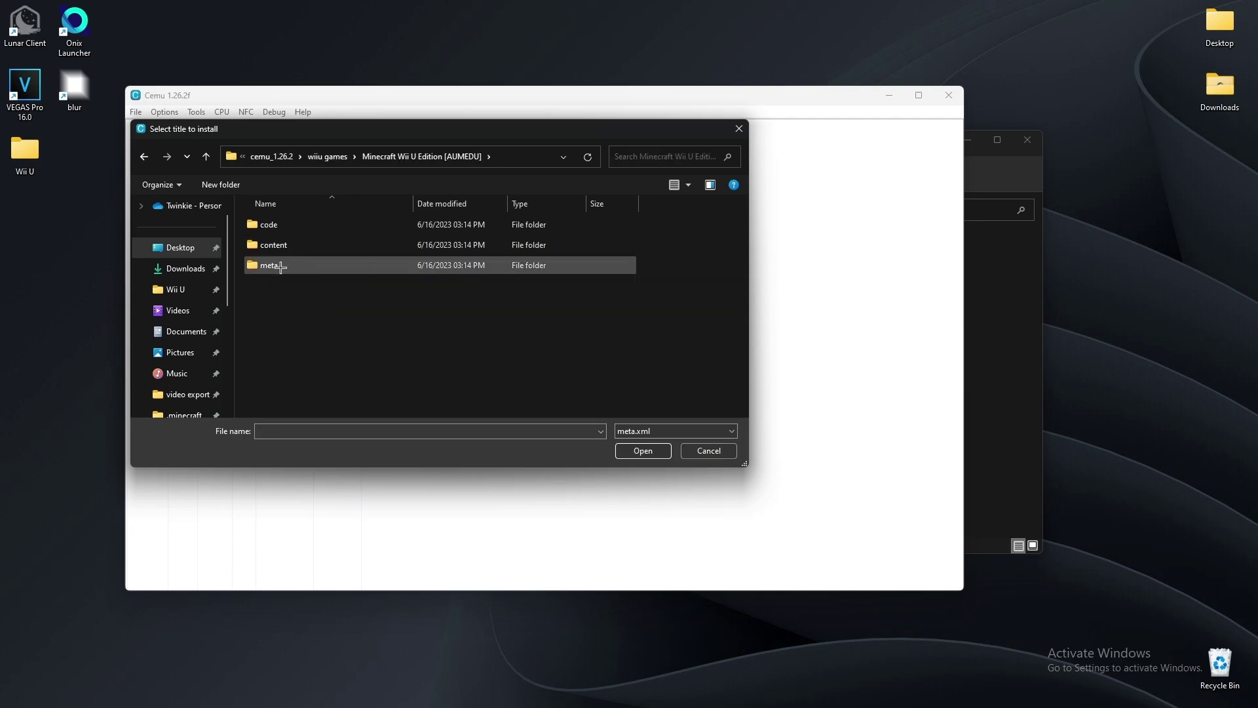
{"action": "double_click", "coordinate": [280, 266]}
{"action": "left_click", "coordinate": [298, 232]}
{"action": "left_click", "coordinate": [651, 449]}
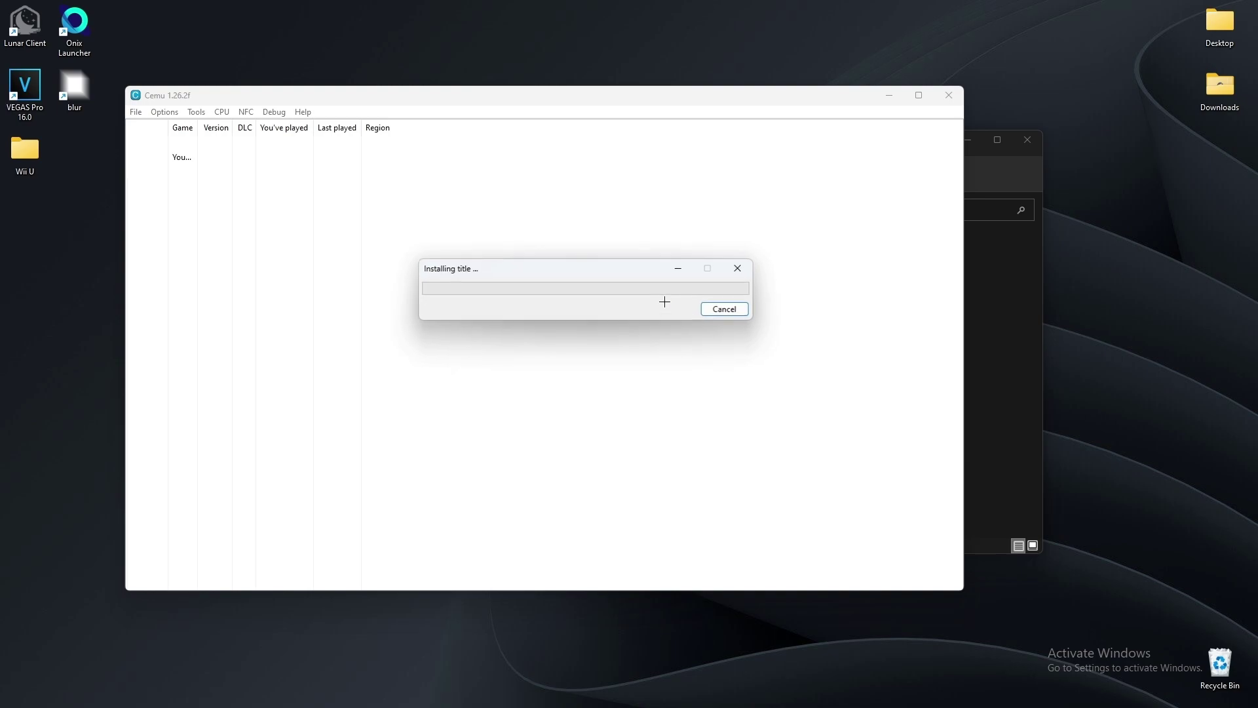
Install the Minecraft update from the UPDATE DATA folder's meta.xml
{"action": "left_click", "coordinate": [626, 345]}
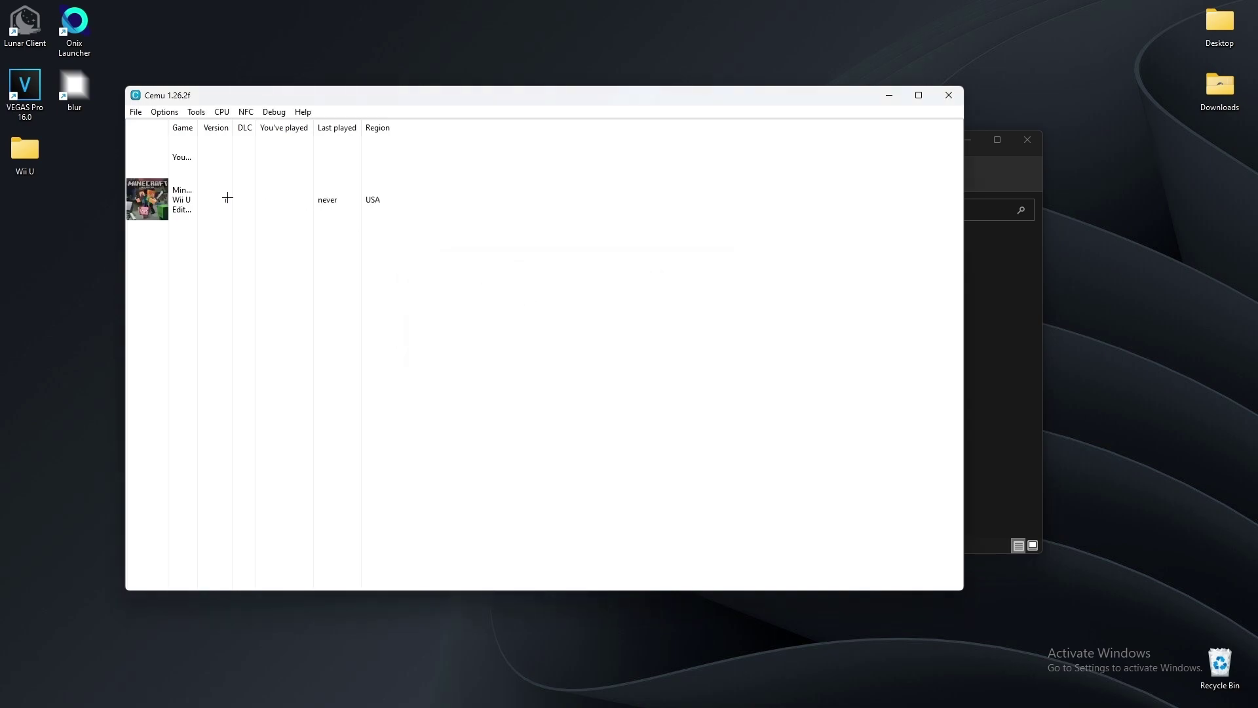
{"action": "left_click", "coordinate": [136, 112]}
{"action": "left_click", "coordinate": [190, 142]}
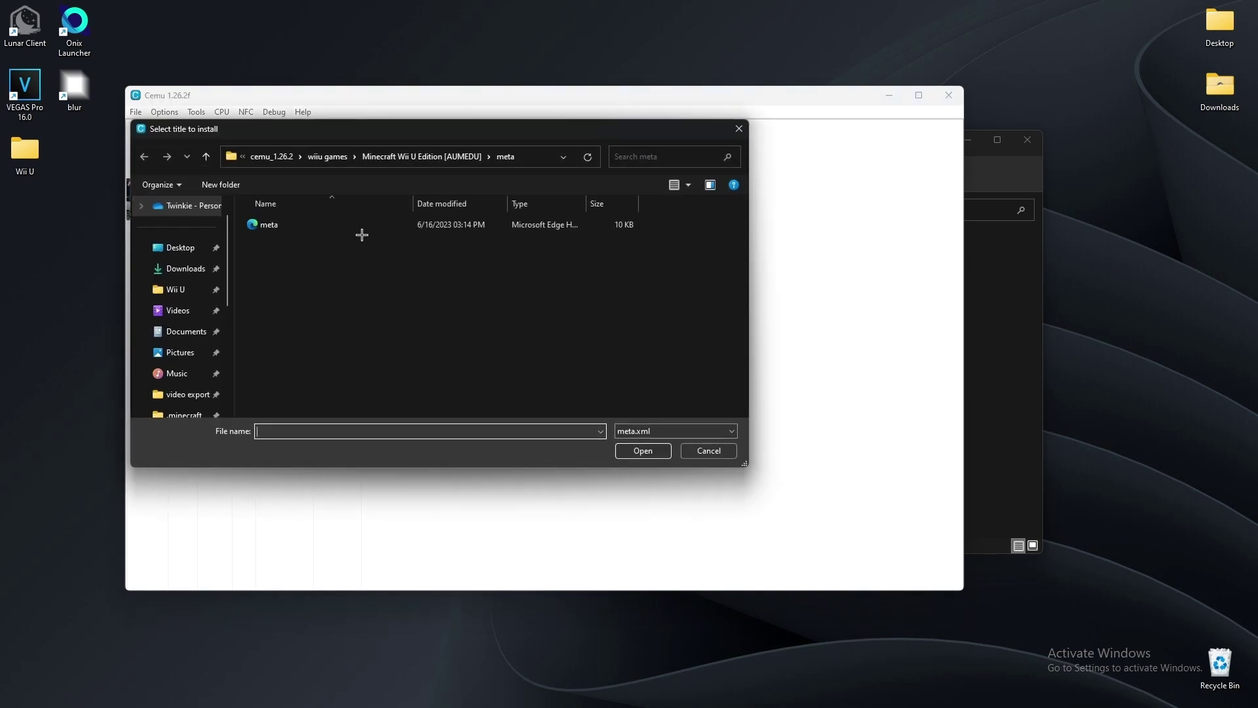
{"action": "left_click", "coordinate": [206, 156]}
{"action": "left_click", "coordinate": [206, 157]}
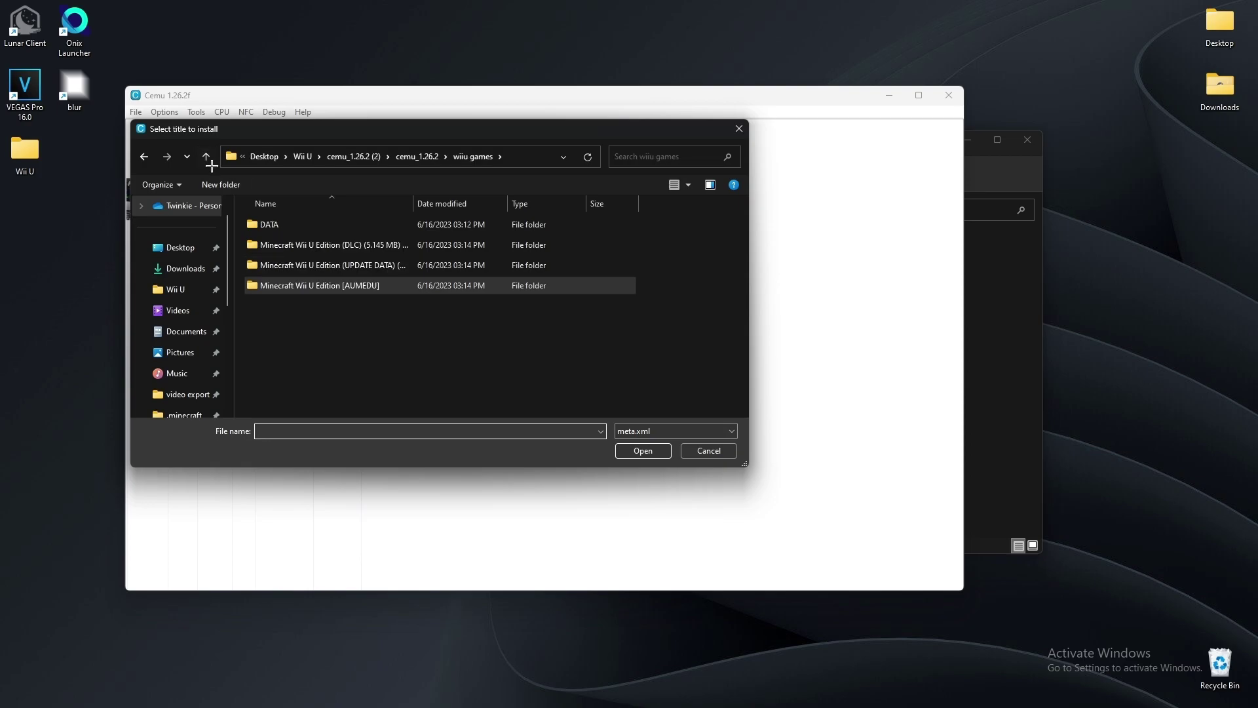
{"action": "double_click", "coordinate": [287, 243]}
{"action": "double_click", "coordinate": [272, 266]}
{"action": "double_click", "coordinate": [271, 226]}
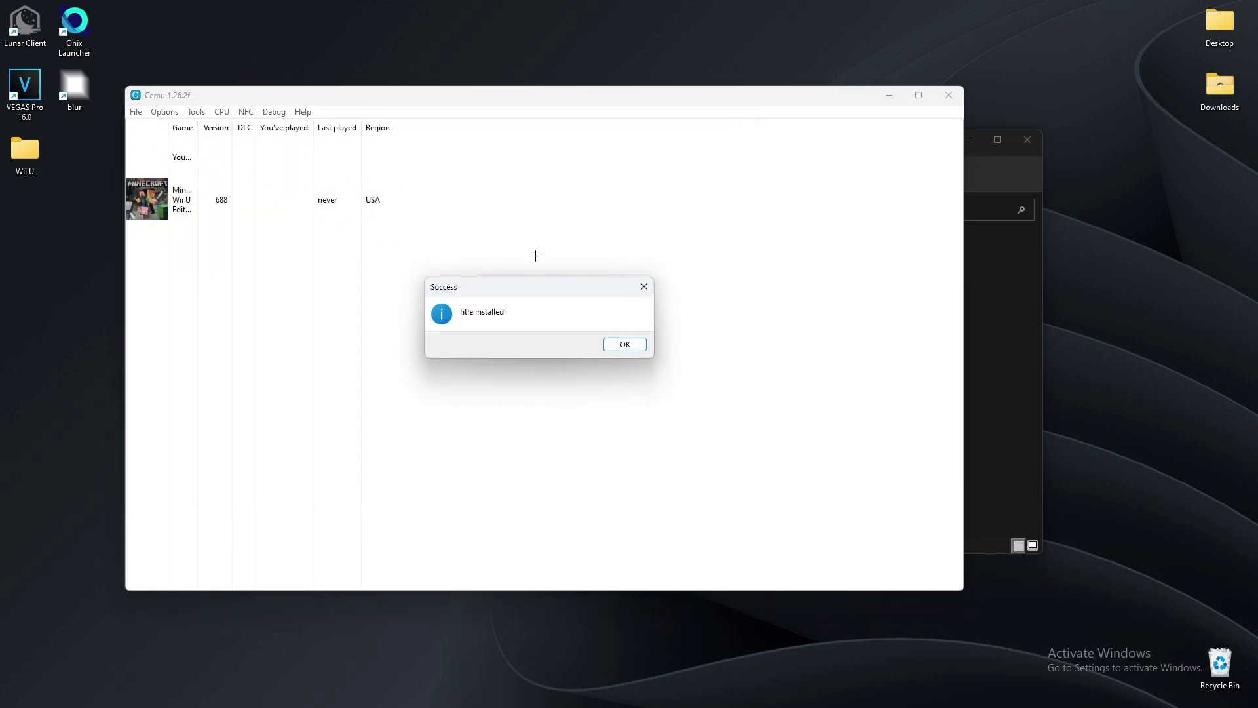
{"action": "left_click", "coordinate": [623, 343]}
Install the Minecraft DLC from its meta.xml, then move Cemu aside and show the wiiu games folder
{"action": "left_click", "coordinate": [135, 112]}
{"action": "left_click", "coordinate": [183, 142]}
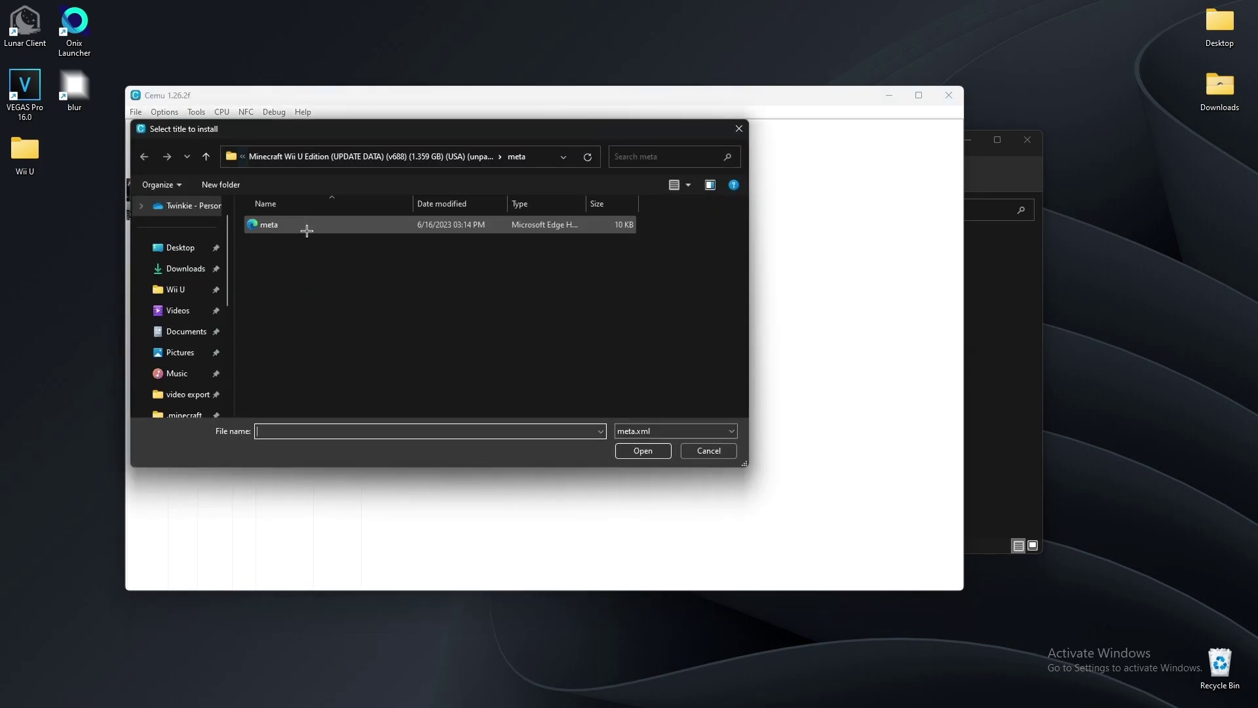
{"action": "left_click", "coordinate": [206, 156]}
{"action": "left_click", "coordinate": [205, 157]}
{"action": "double_click", "coordinate": [301, 244]}
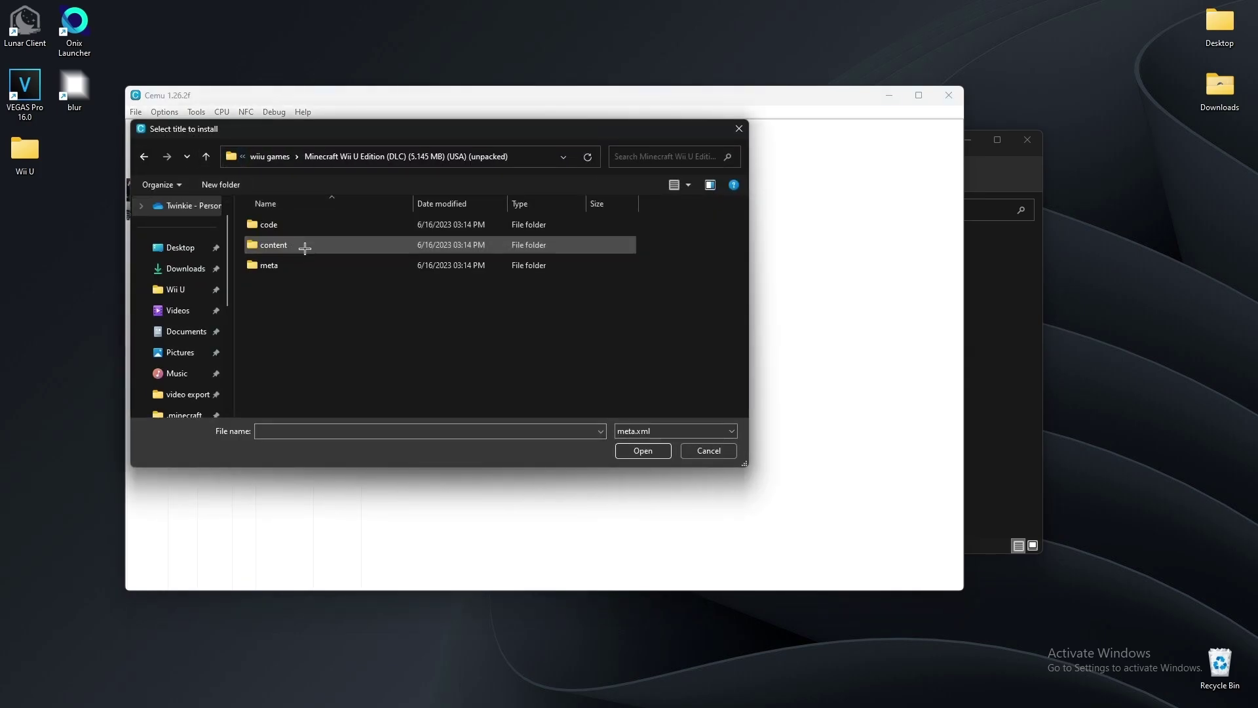
{"action": "double_click", "coordinate": [295, 265]}
{"action": "double_click", "coordinate": [294, 224]}
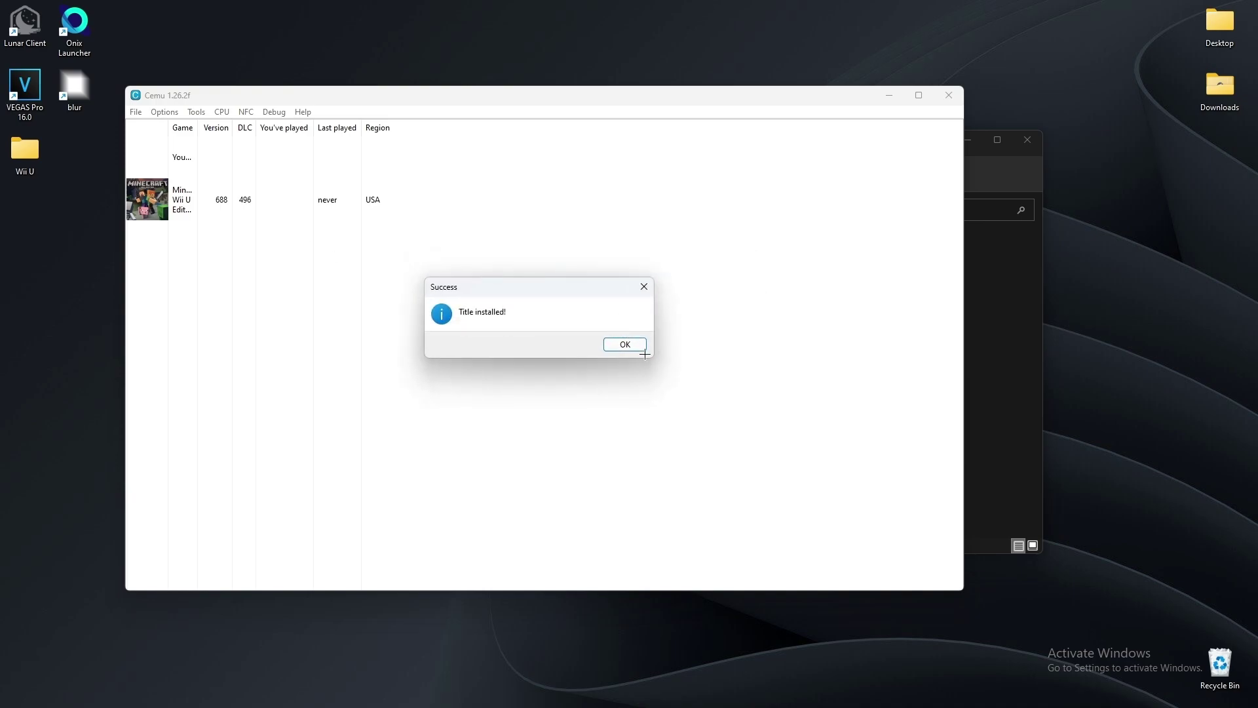
{"action": "left_click", "coordinate": [611, 342]}
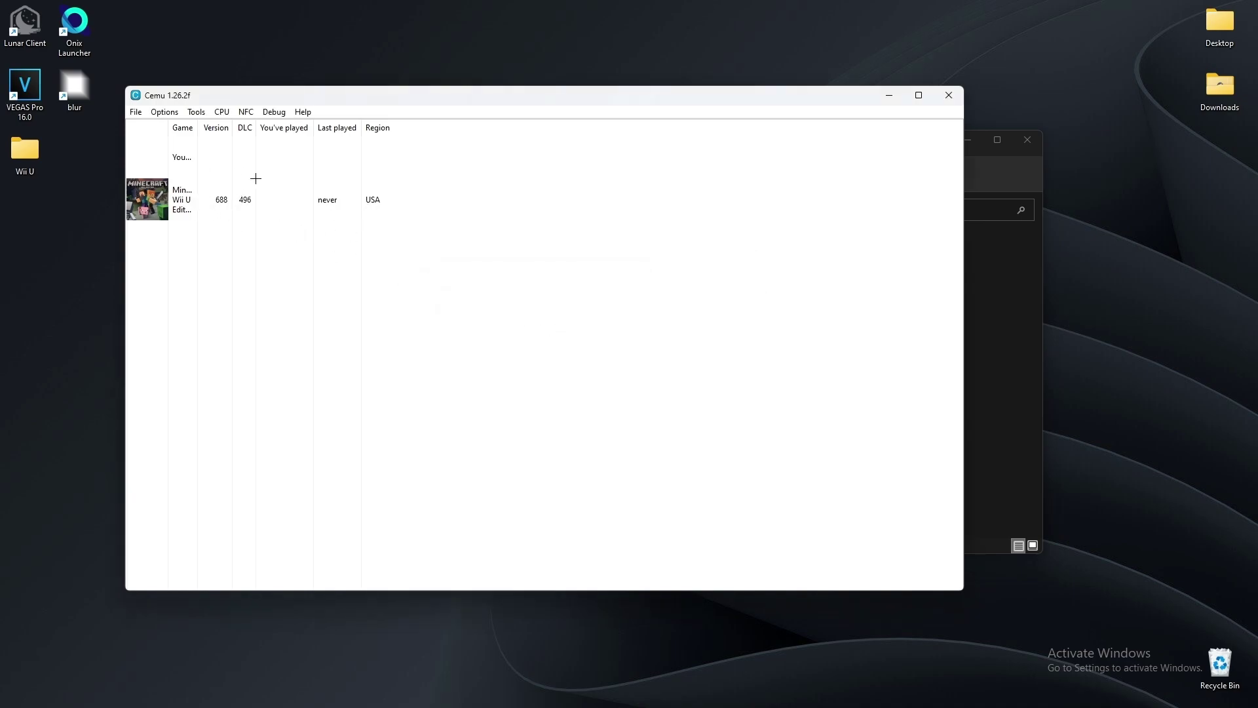
{"action": "left_click_drag", "start_coordinate": [337, 91], "coordinate": [871, 193]}
{"action": "left_click", "coordinate": [1026, 150]}
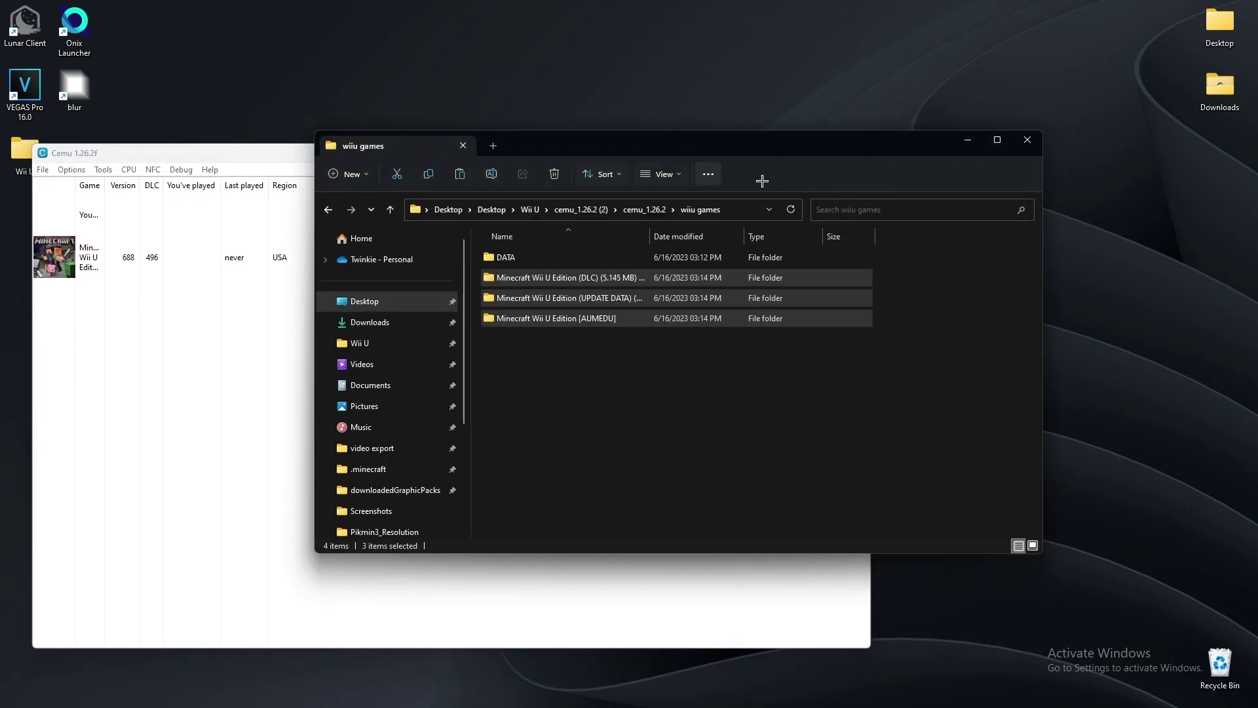
Close File Explorer and open Cemu's Graphic packs, filtering the list for 'min'
{"action": "left_click", "coordinate": [1021, 143]}
{"action": "left_click_drag", "start_coordinate": [540, 154], "coordinate": [707, 95]}
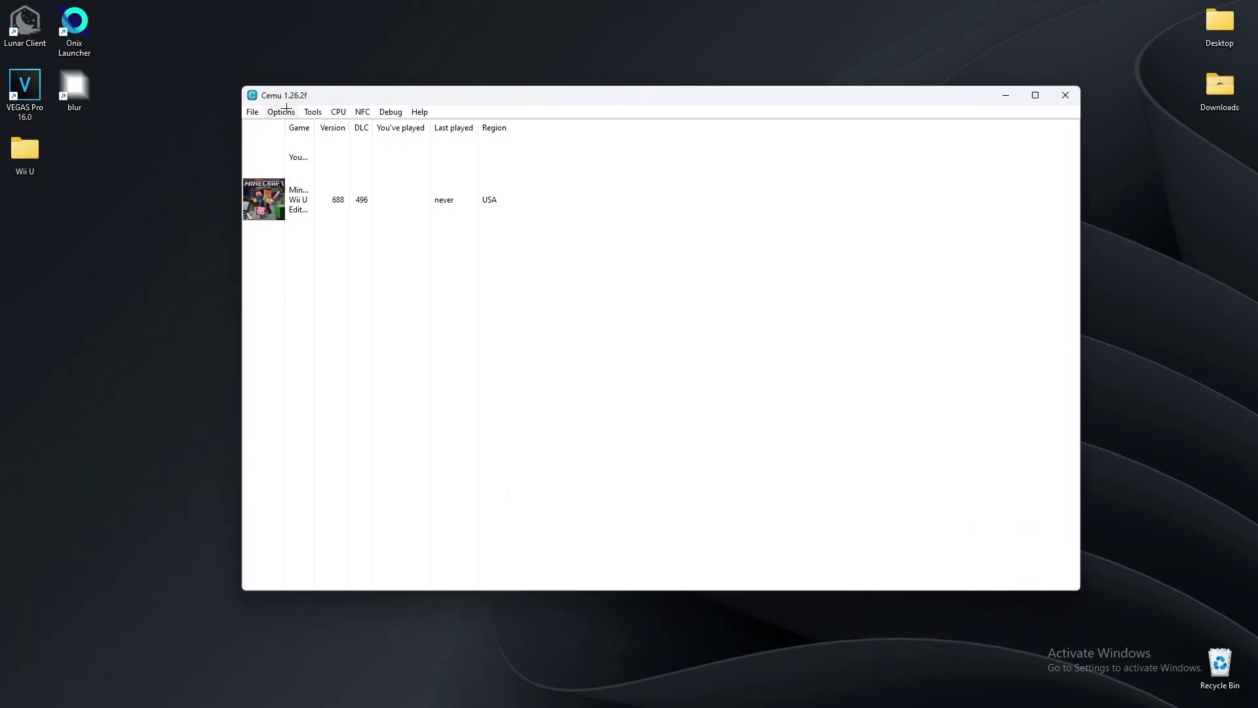
{"action": "left_click", "coordinate": [282, 112]}
{"action": "left_click", "coordinate": [314, 141]}
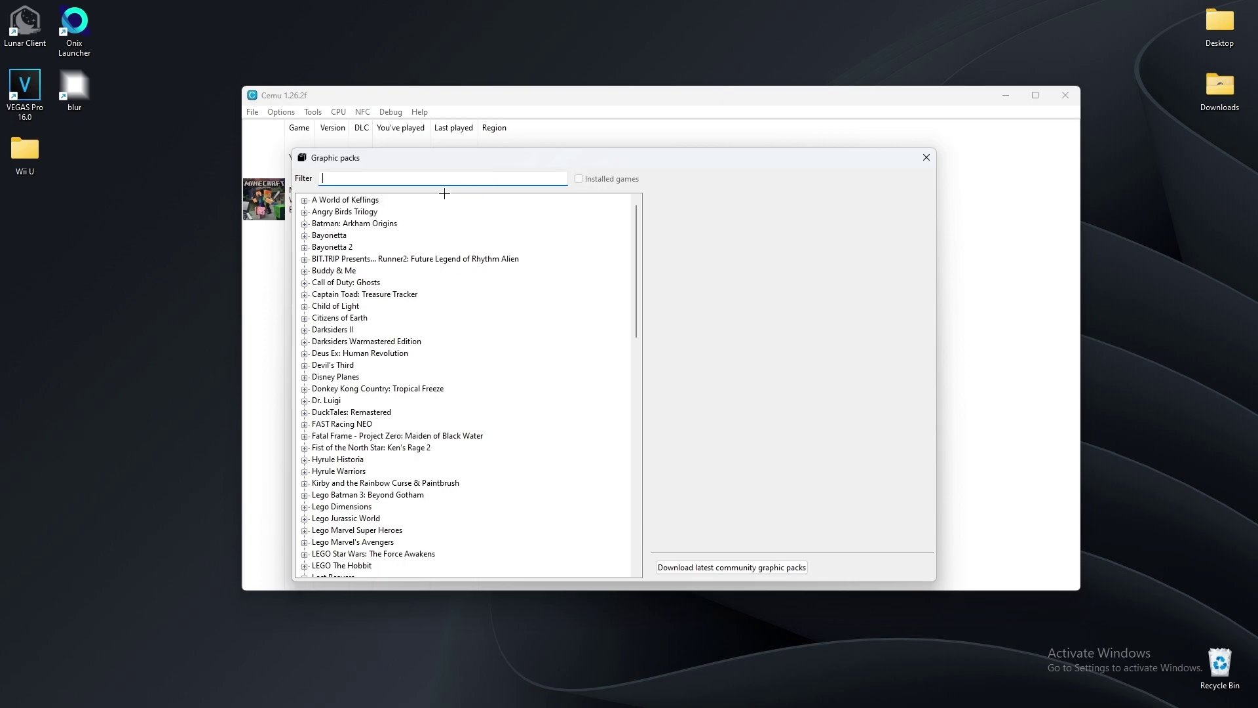
{"action": "type", "text": "min"}
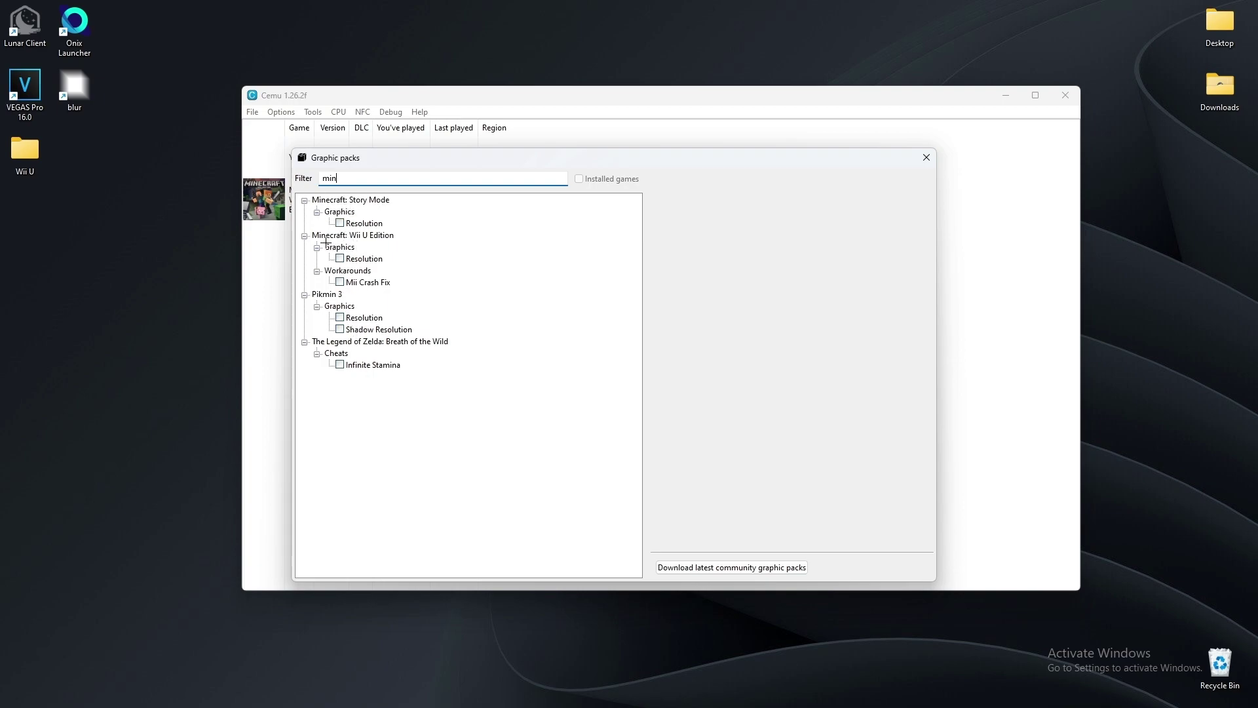
Collapse Minecraft: Story Mode and Pikmin 3, then tick Resolution and Mii Crash Fix for Minecraft: Wii U Edition
{"action": "left_click", "coordinate": [304, 200]}
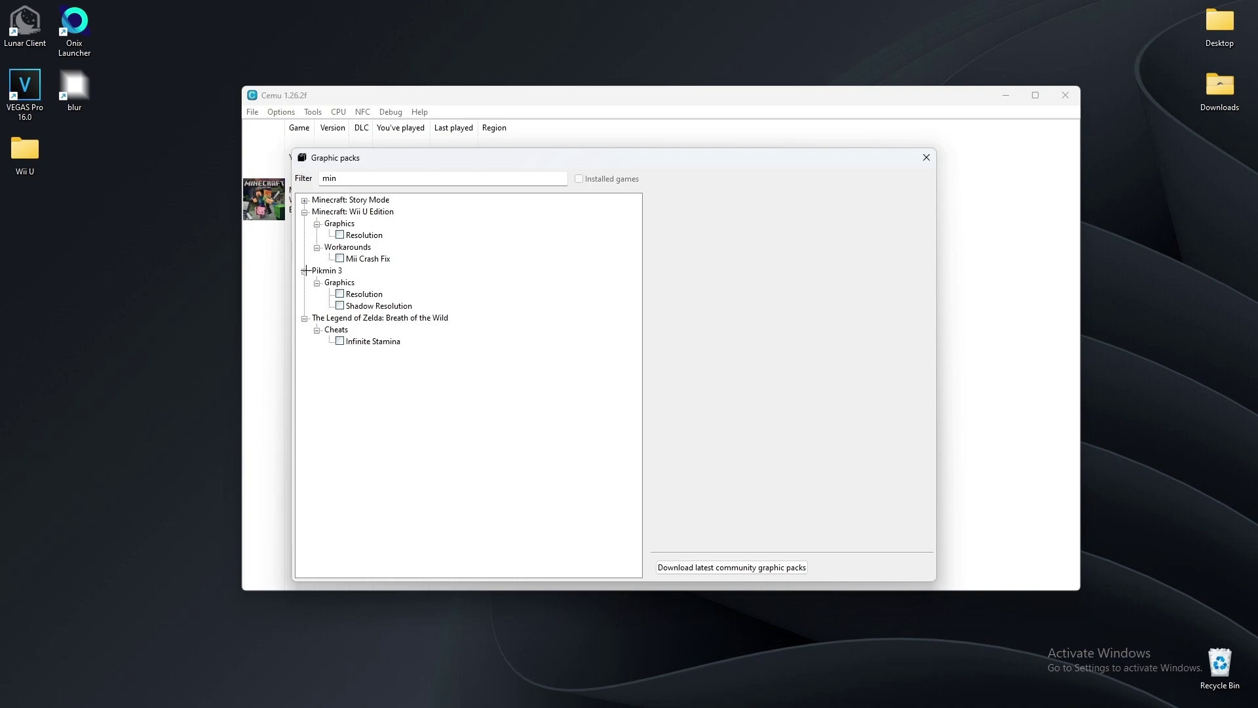
{"action": "left_click", "coordinate": [304, 271]}
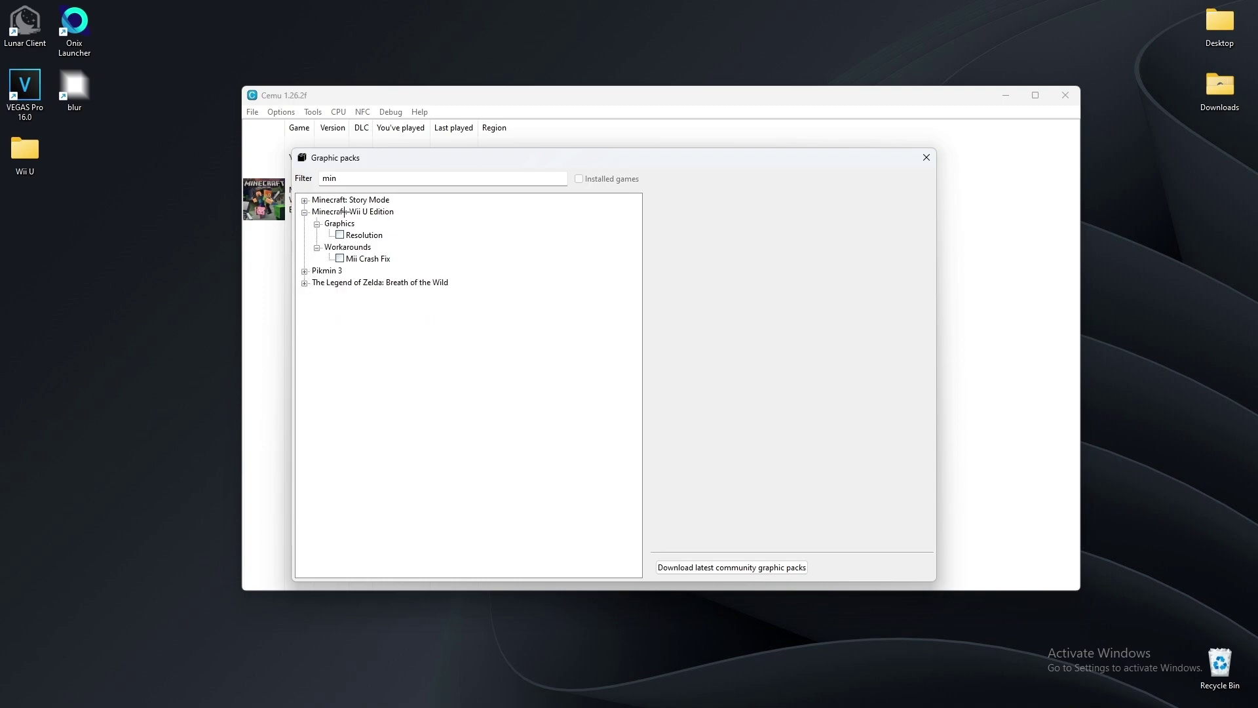
{"action": "left_click", "coordinate": [340, 235]}
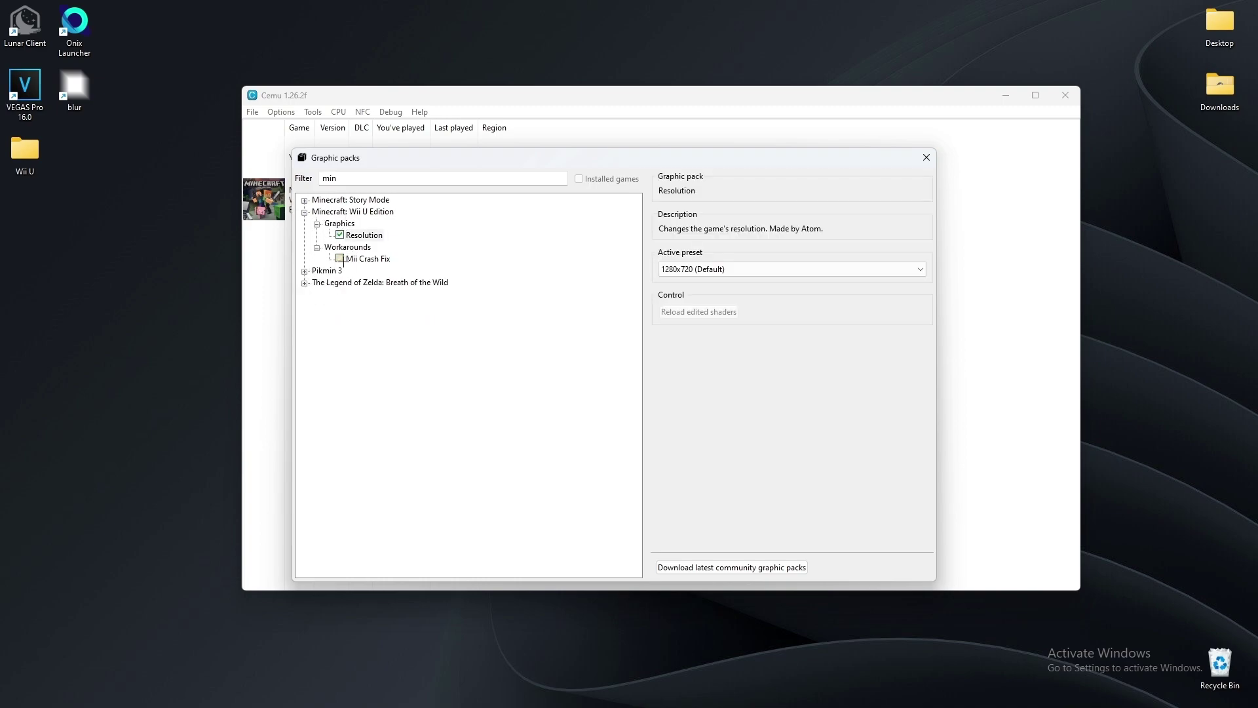
{"action": "left_click", "coordinate": [339, 258]}
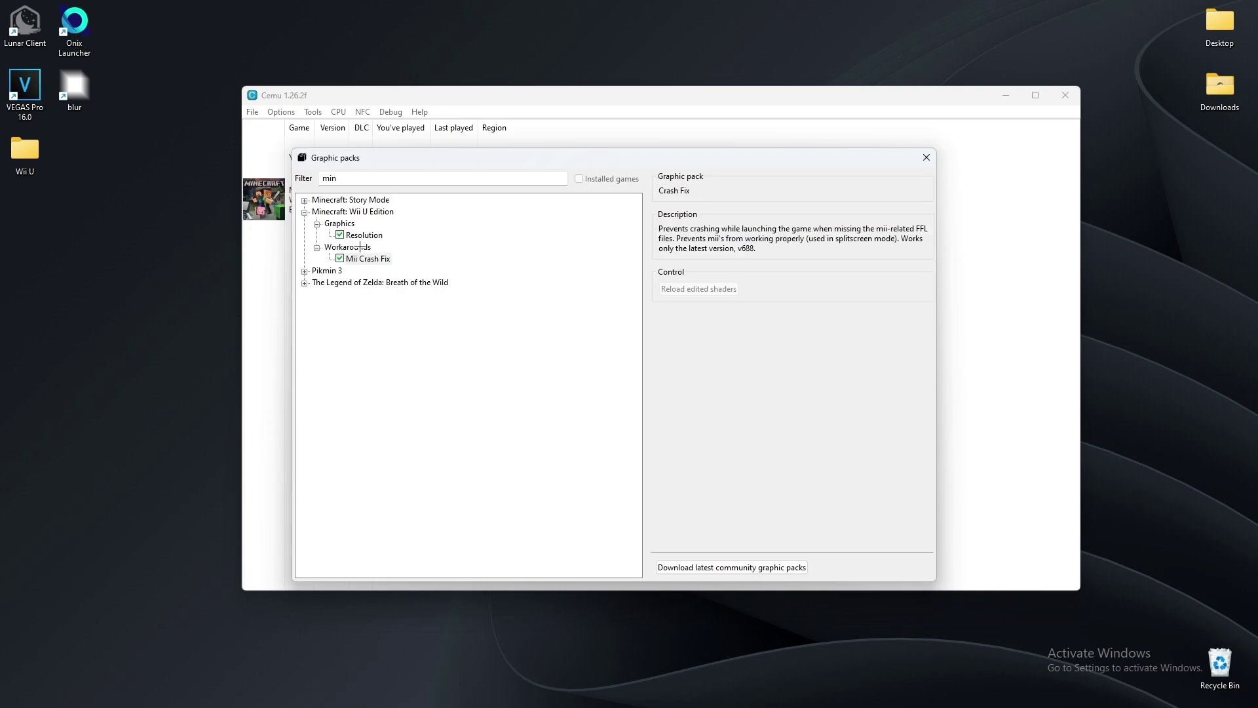
{"action": "left_click", "coordinate": [358, 234]}
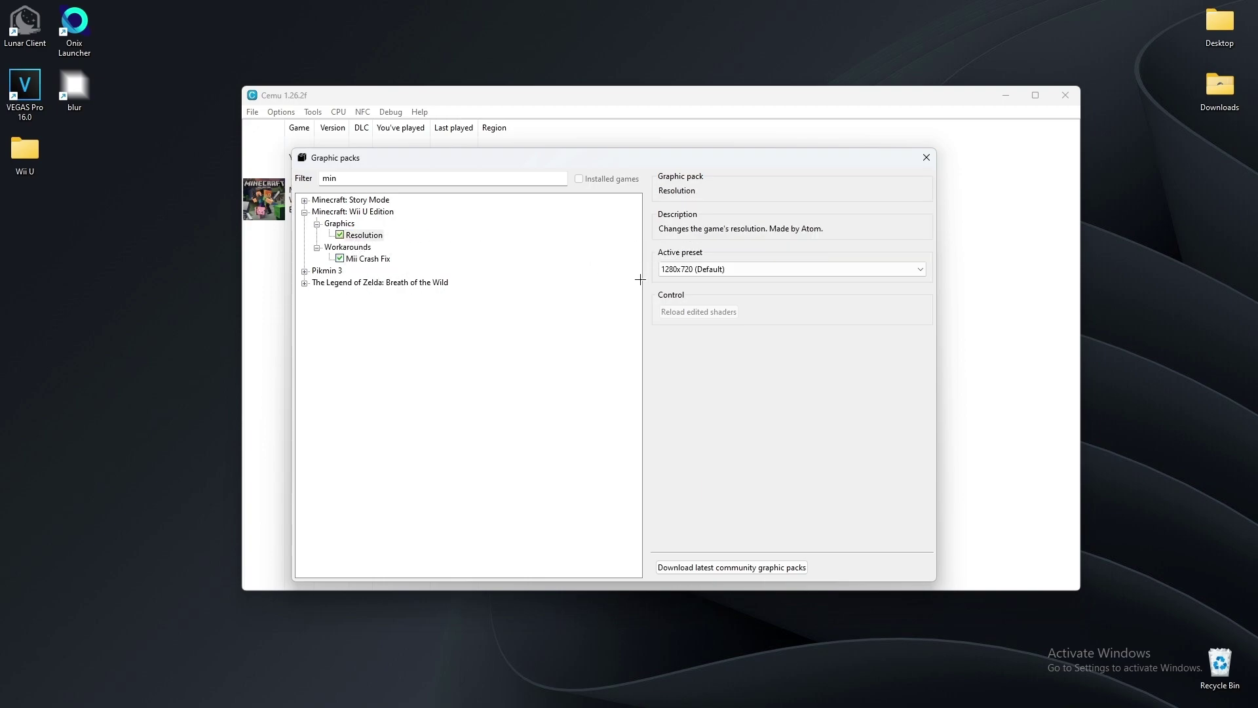
Choose 2560x1440 as the Resolution pack's Active preset and close the Graphic packs window
{"action": "left_click", "coordinate": [669, 269]}
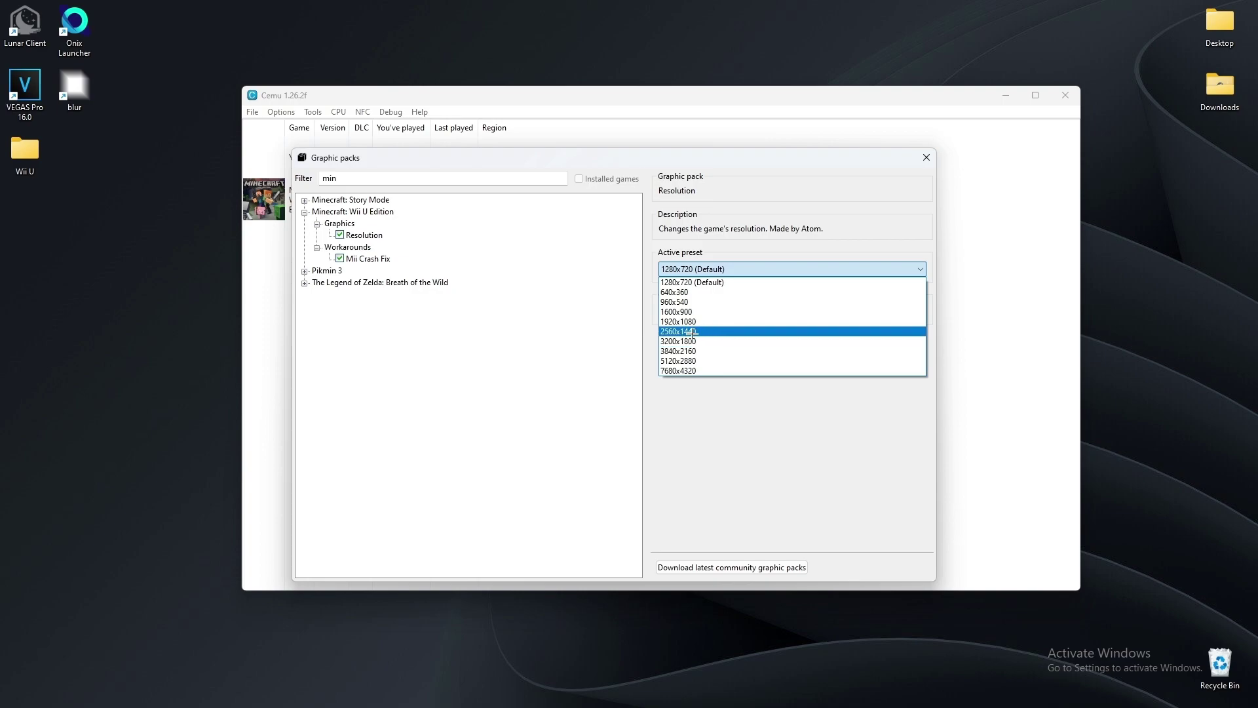
{"action": "left_click", "coordinate": [722, 332]}
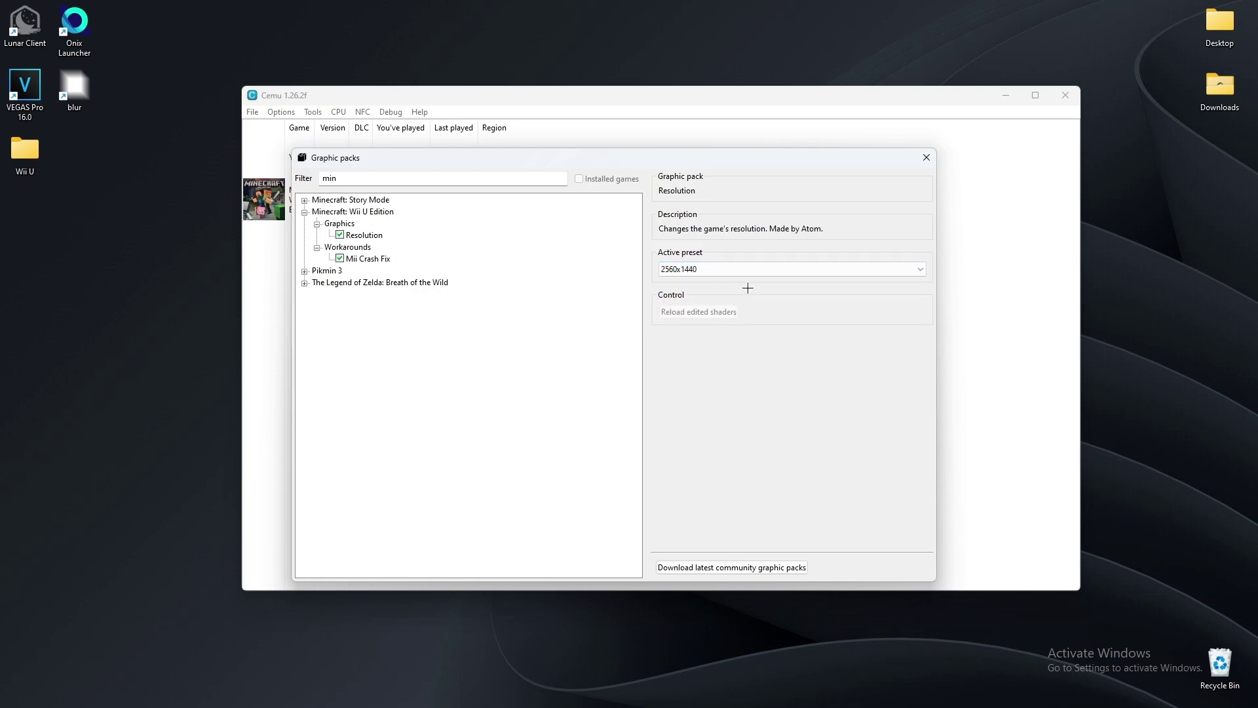
{"action": "left_click", "coordinate": [780, 269]}
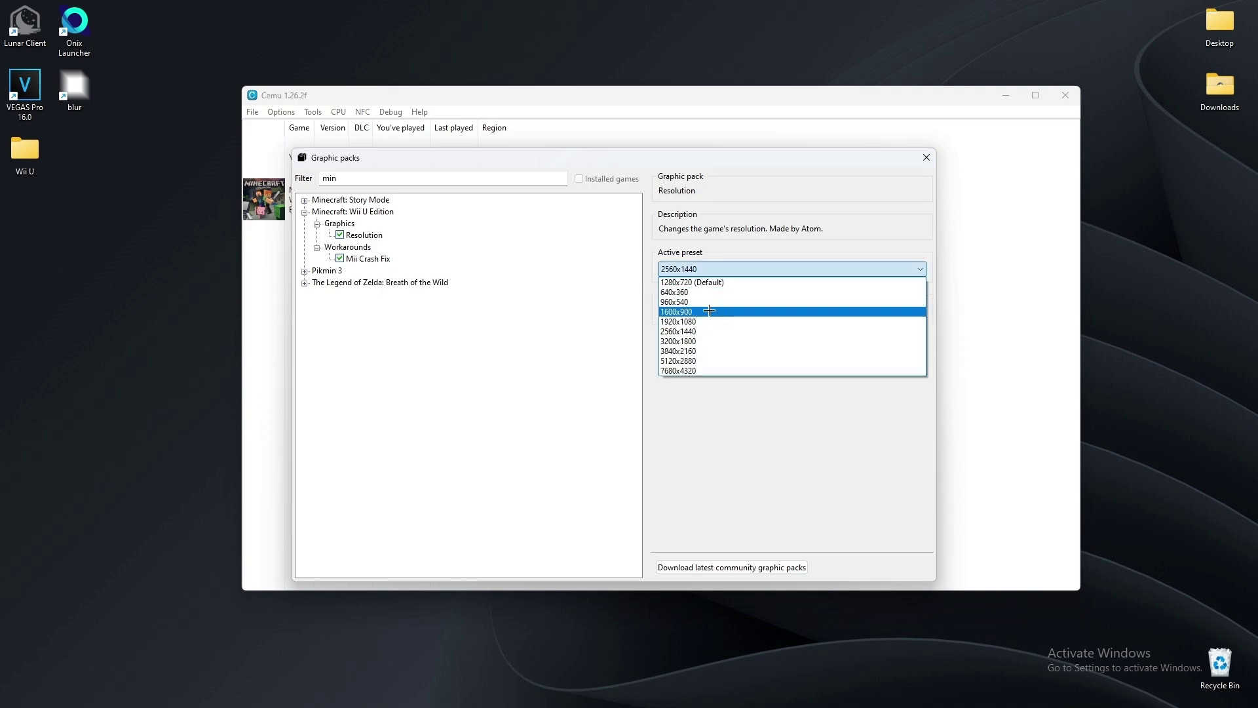
{"action": "left_click", "coordinate": [751, 457]}
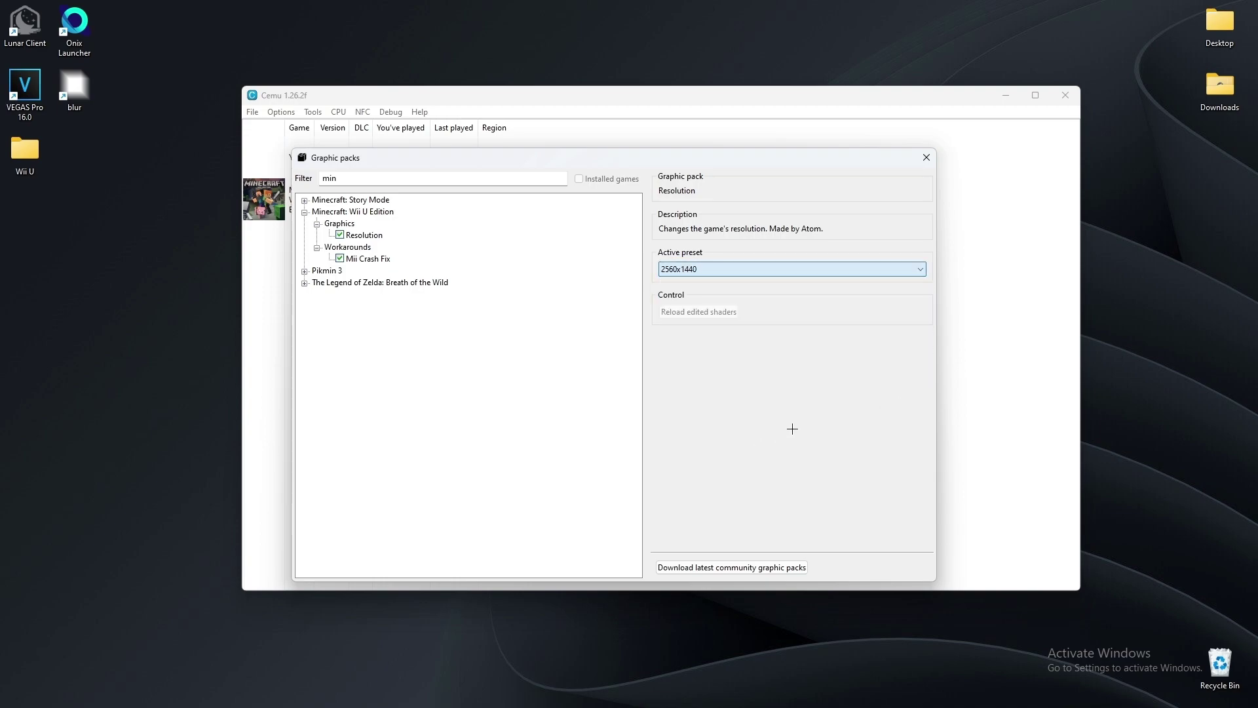
{"action": "left_click", "coordinate": [695, 270]}
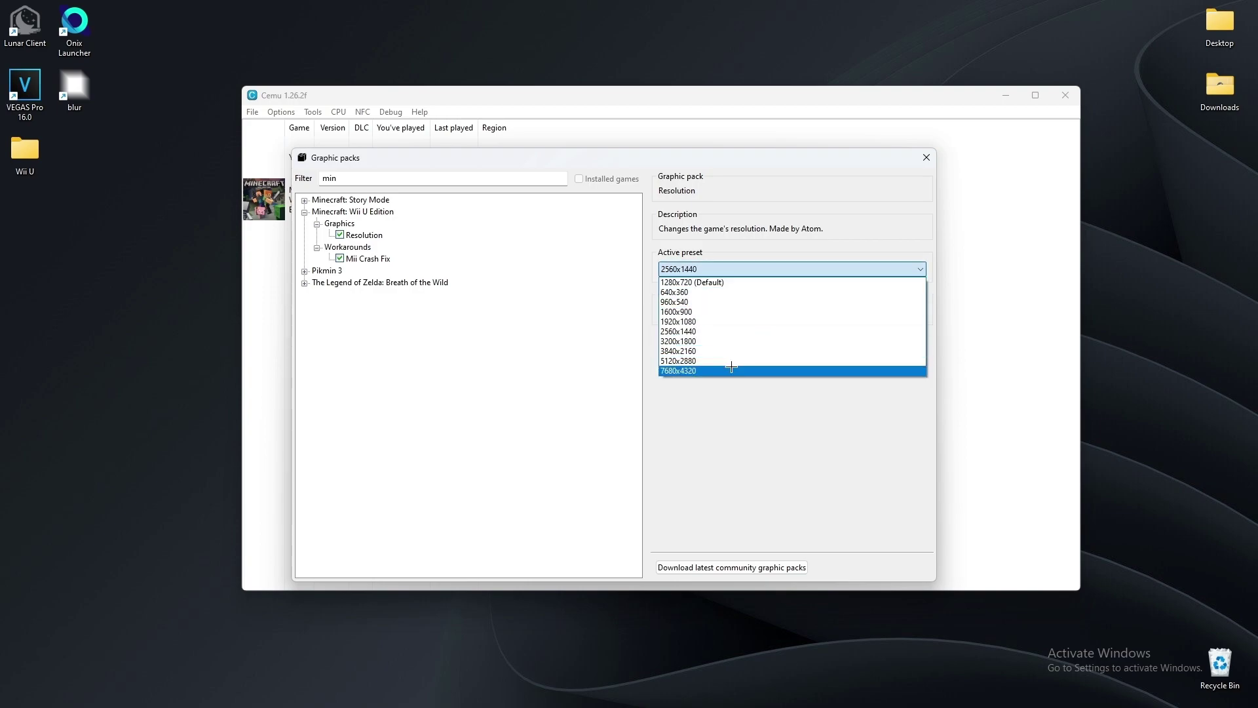
{"action": "left_click", "coordinate": [764, 427]}
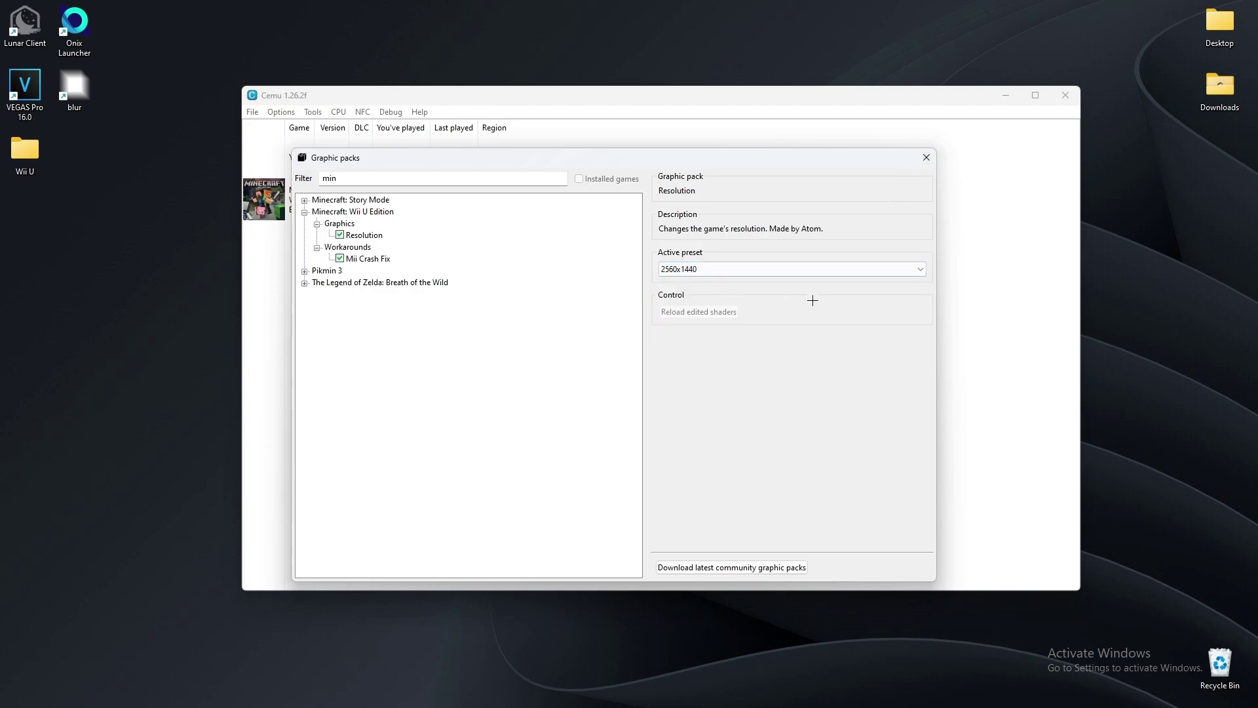
{"action": "left_click", "coordinate": [924, 158]}
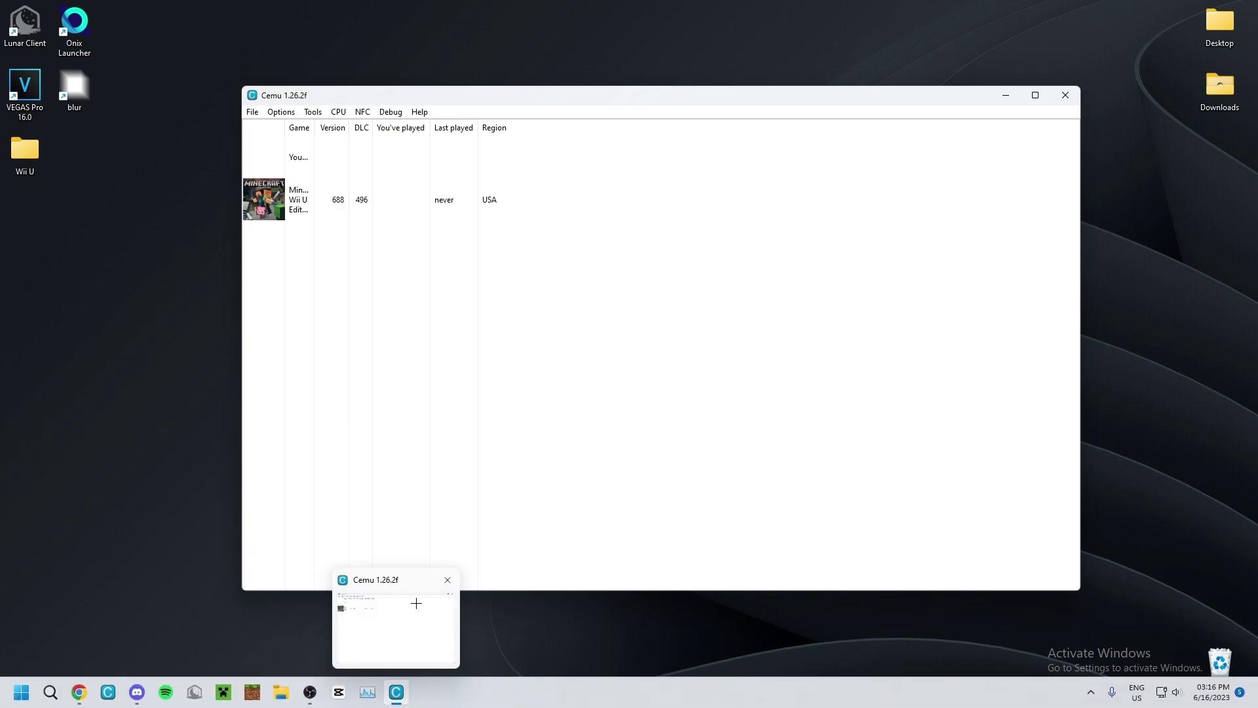
Go to the PLASMA server's #nnid-request channel in Discord, read it, then minimize Discord
{"action": "left_click", "coordinate": [136, 692]}
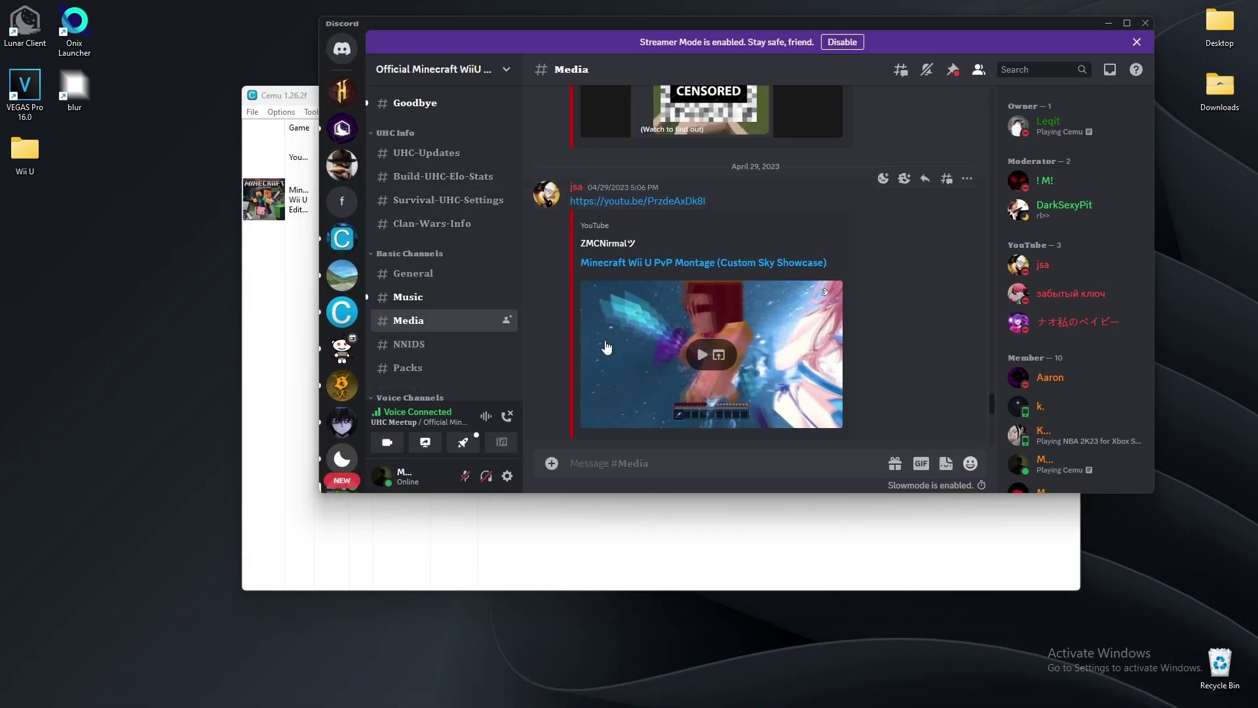
{"action": "left_click", "coordinate": [454, 70]}
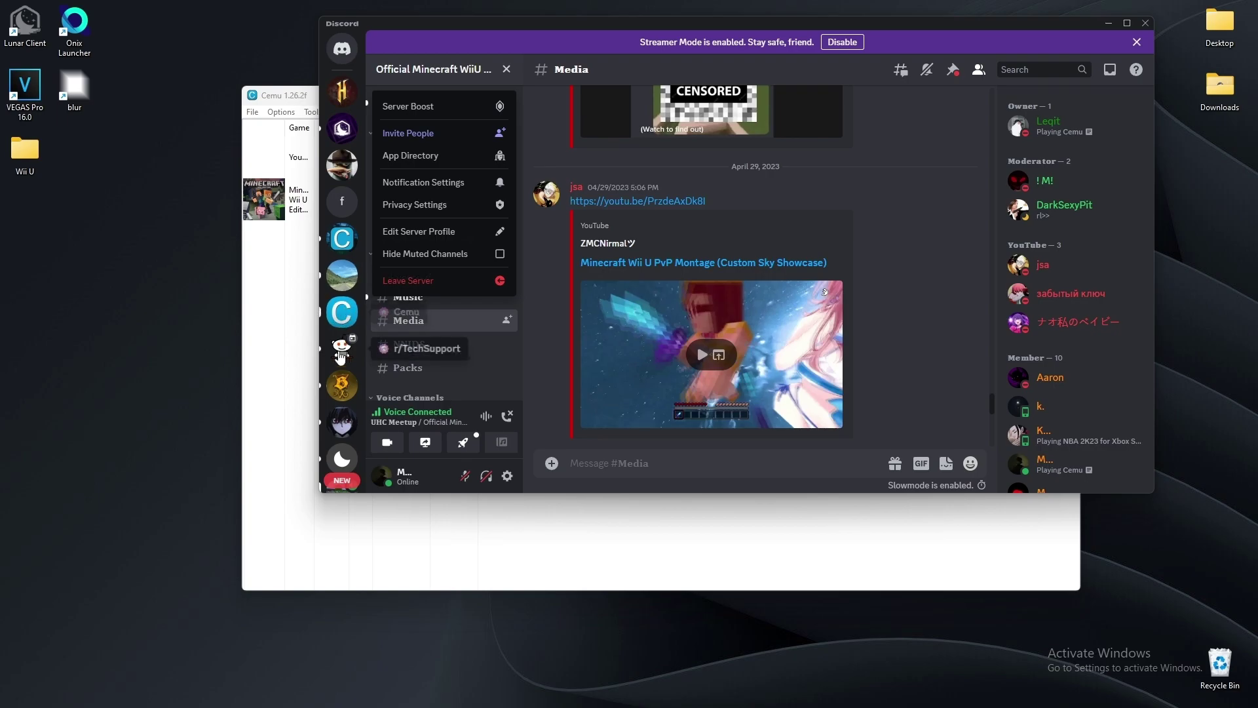
{"action": "left_click", "coordinate": [345, 423]}
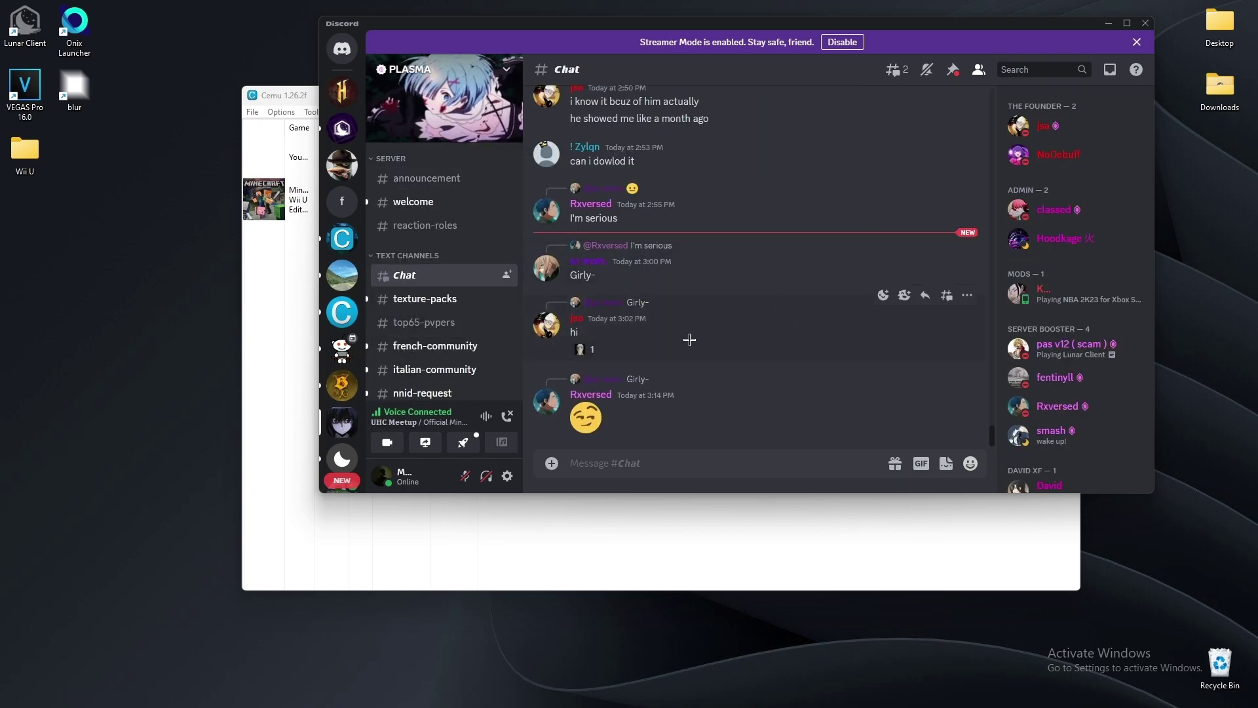
{"action": "scroll", "coordinate": [439, 360], "scroll_direction": "down", "scroll_amount": 3}
{"action": "scroll", "coordinate": [439, 360], "scroll_direction": "down", "scroll_amount": 2}
{"action": "left_click", "coordinate": [427, 264]}
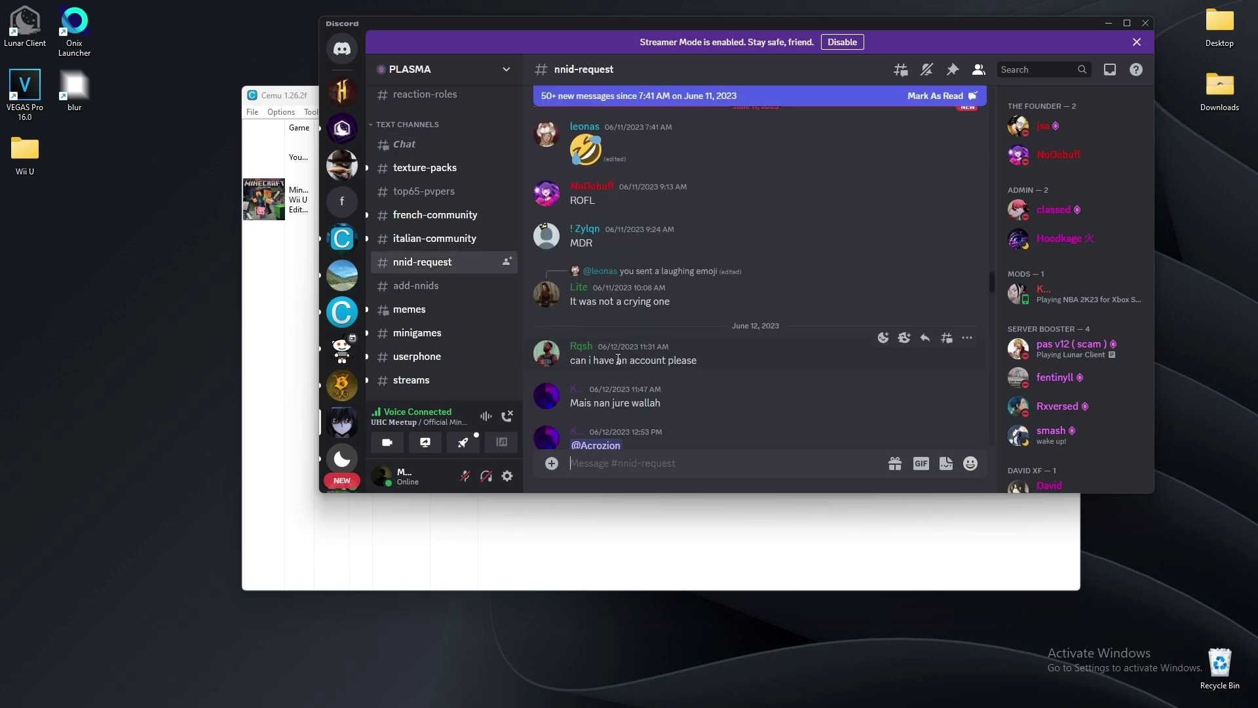
{"action": "scroll", "coordinate": [742, 384], "scroll_direction": "down", "scroll_amount": 10}
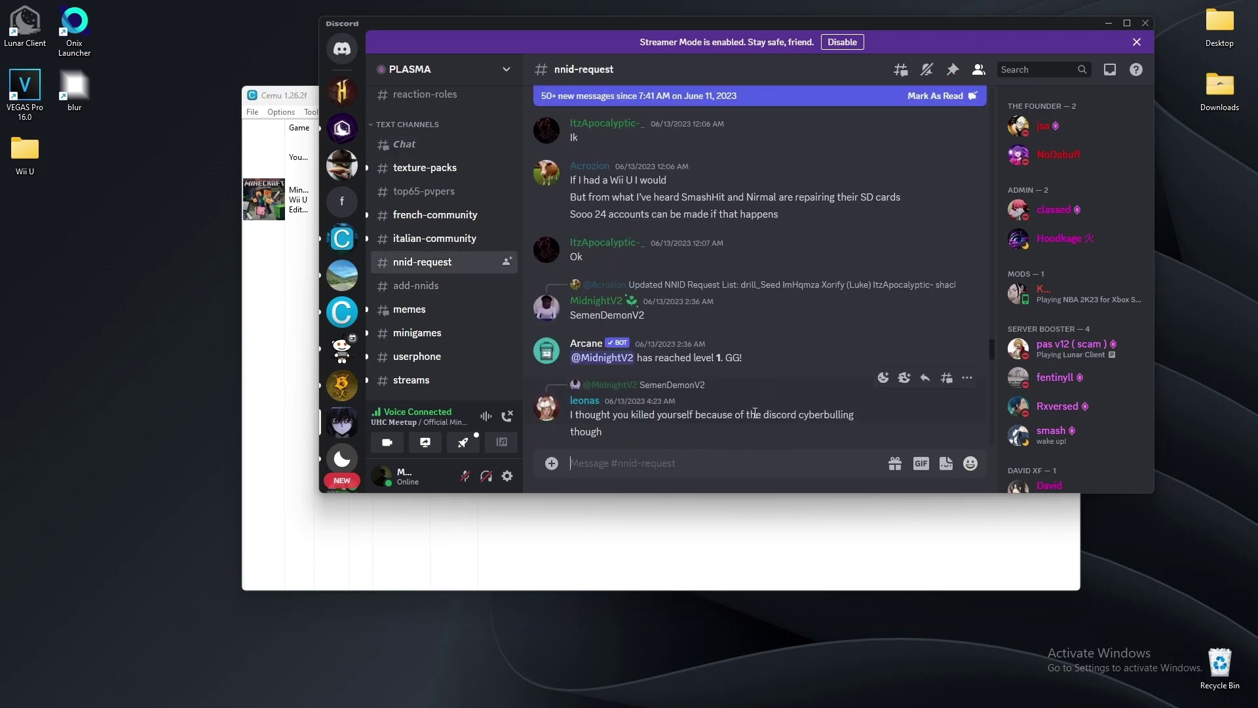
{"action": "left_click", "coordinate": [774, 511]}
{"action": "left_click", "coordinate": [1108, 23]}
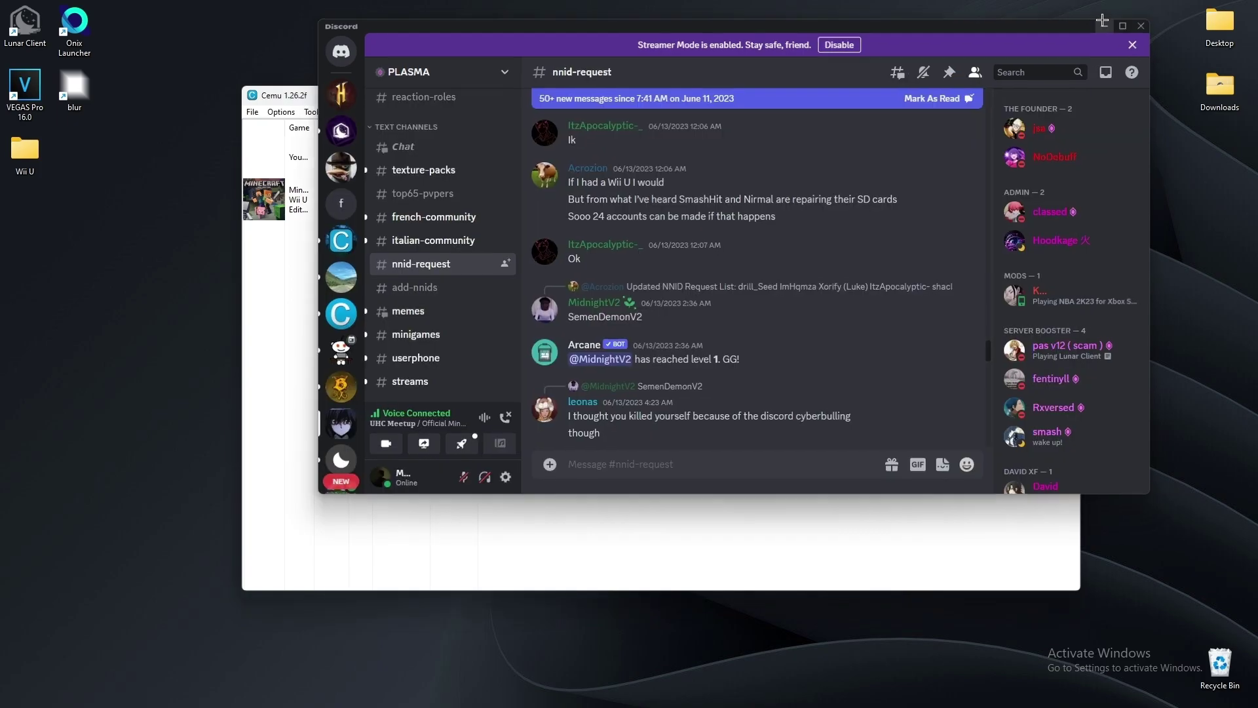
Drag the Cemu window leftward and close the emulator, revealing the File Explorer windows
{"action": "left_click_drag", "start_coordinate": [883, 95], "coordinate": [926, 53]}
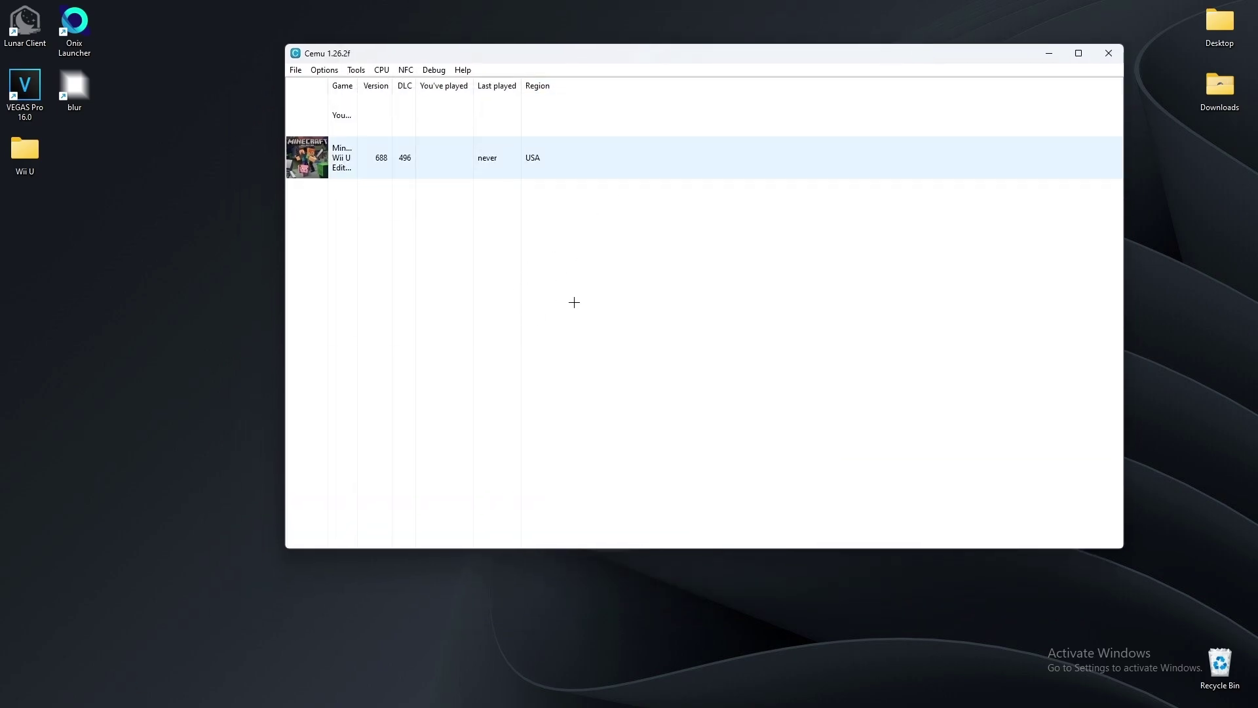
{"action": "left_click_drag", "start_coordinate": [829, 51], "coordinate": [747, 64]}
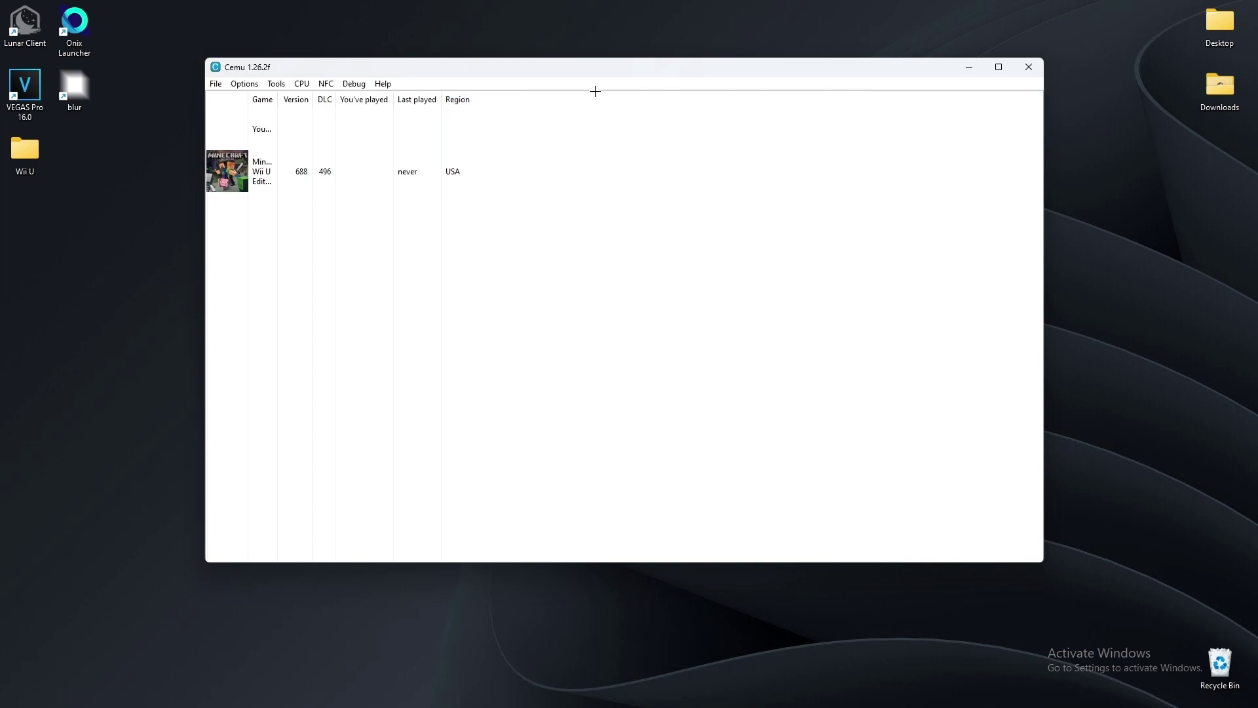
{"action": "left_click_drag", "start_coordinate": [423, 69], "coordinate": [395, 79]}
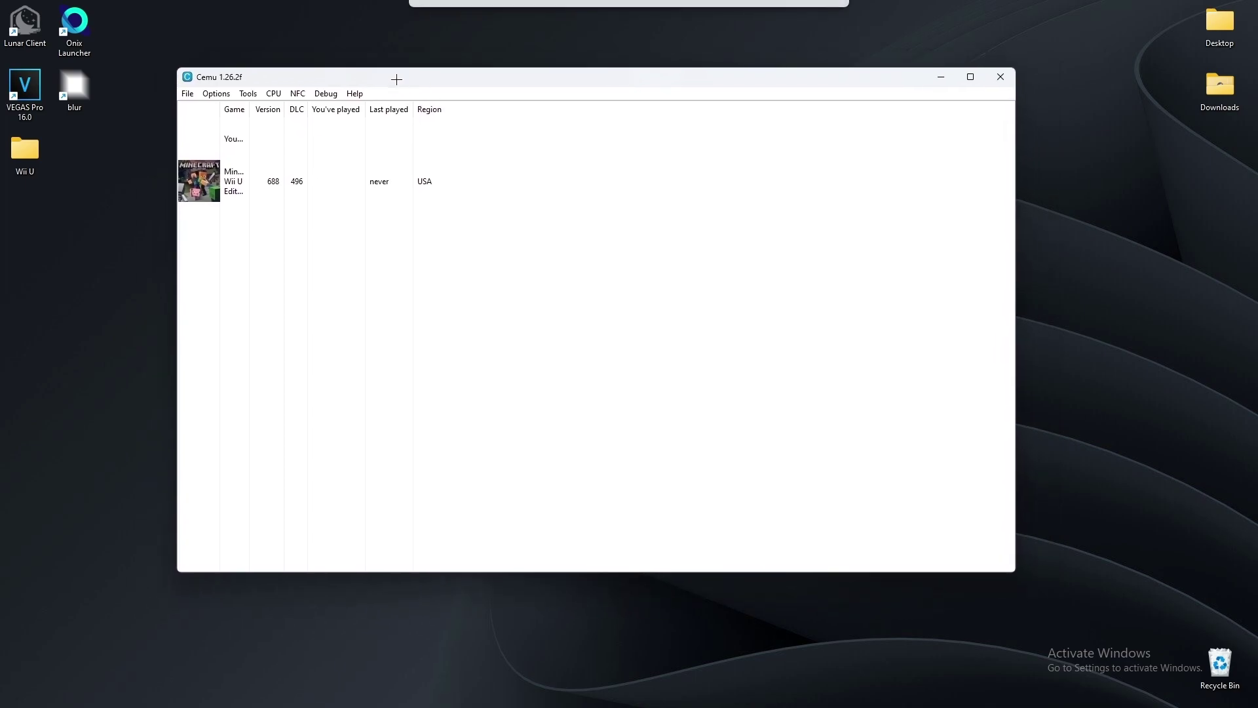
{"action": "left_click", "coordinate": [1001, 78]}
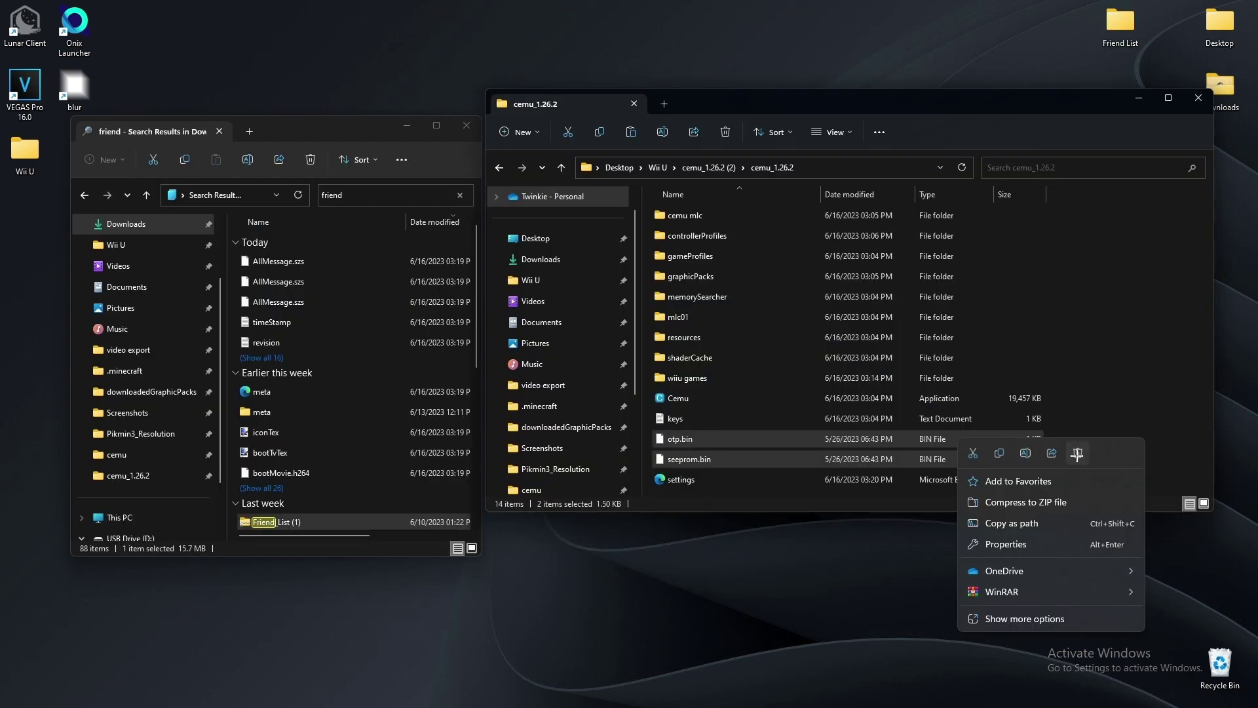
Close the cemu_1.26.2 folder window and enlarge the search results window
{"action": "key", "text": "Escape"}
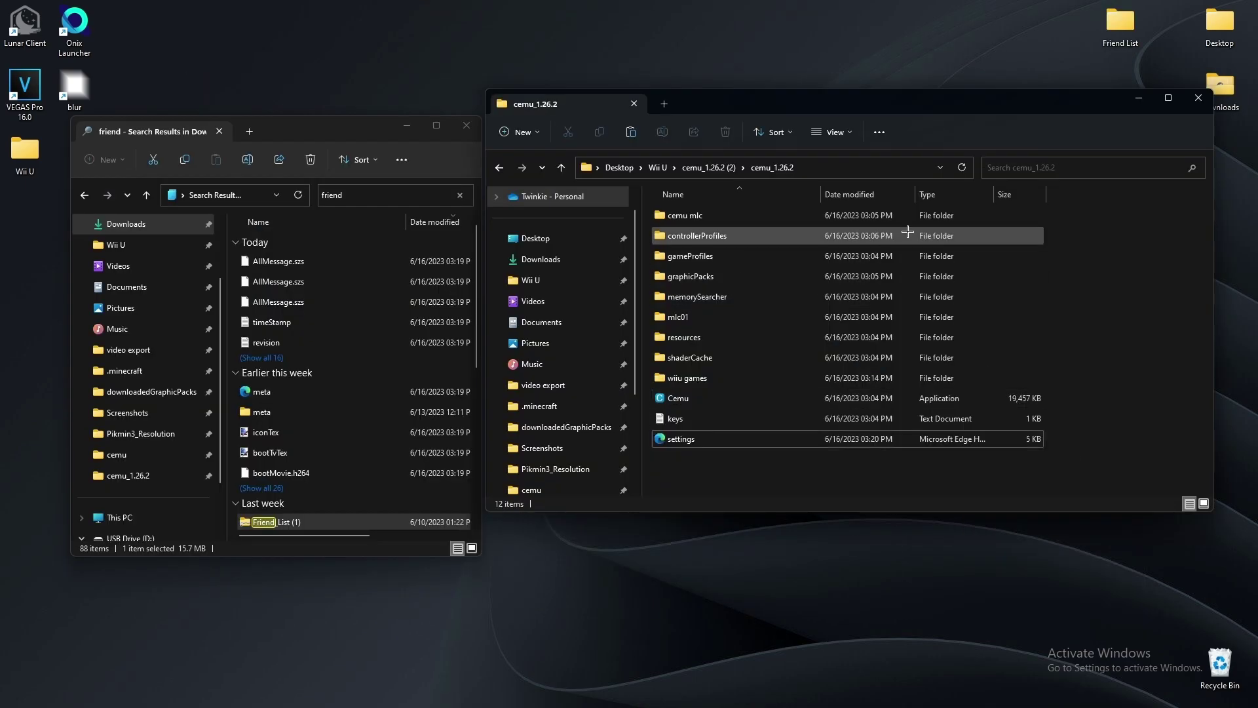
{"action": "left_click", "coordinate": [1198, 98]}
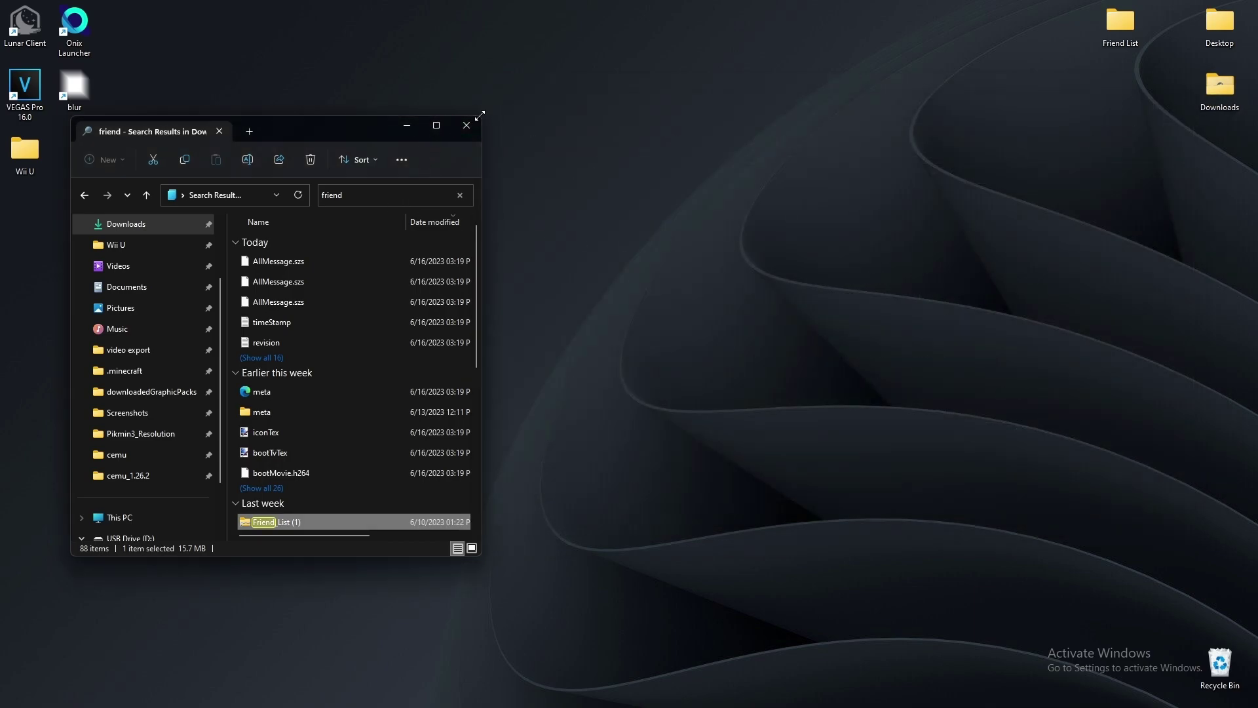
{"action": "left_click_drag", "start_coordinate": [479, 115], "coordinate": [654, 48]}
Browse USB Drive's Dumping > Online Files > account folder > mlc01, then open Desktop in another window
{"action": "left_click", "coordinate": [129, 491]}
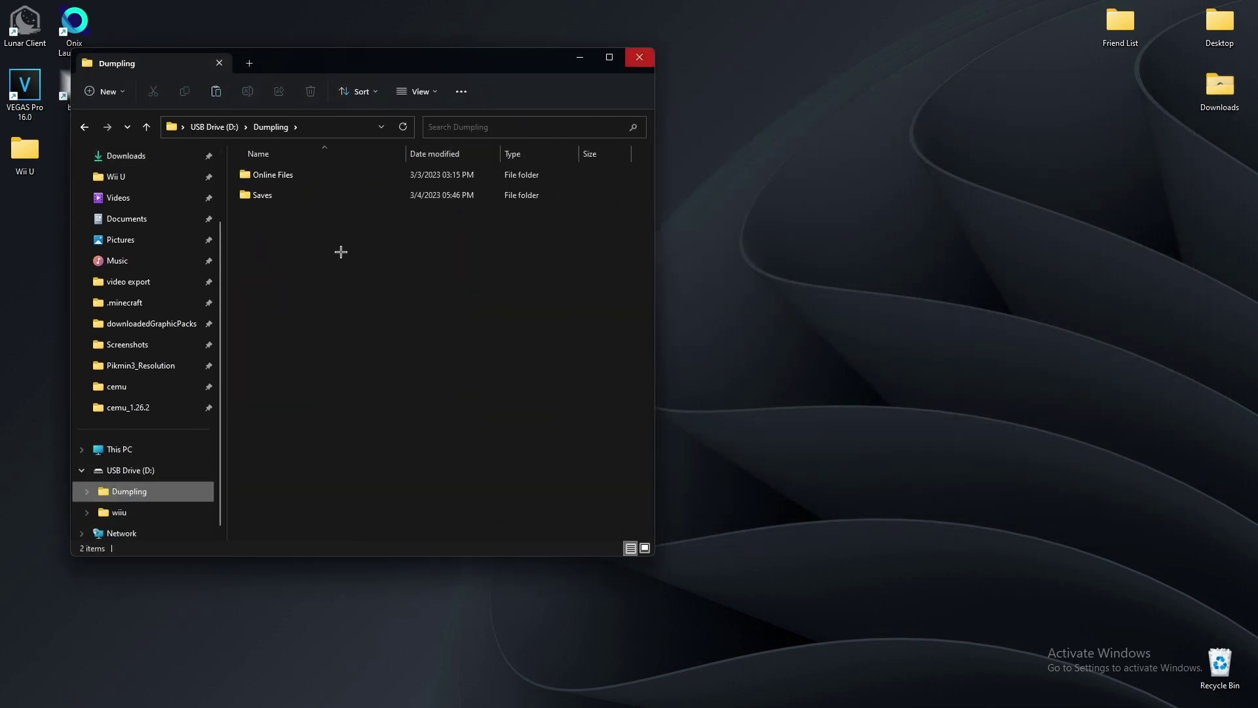
{"action": "double_click", "coordinate": [391, 176]}
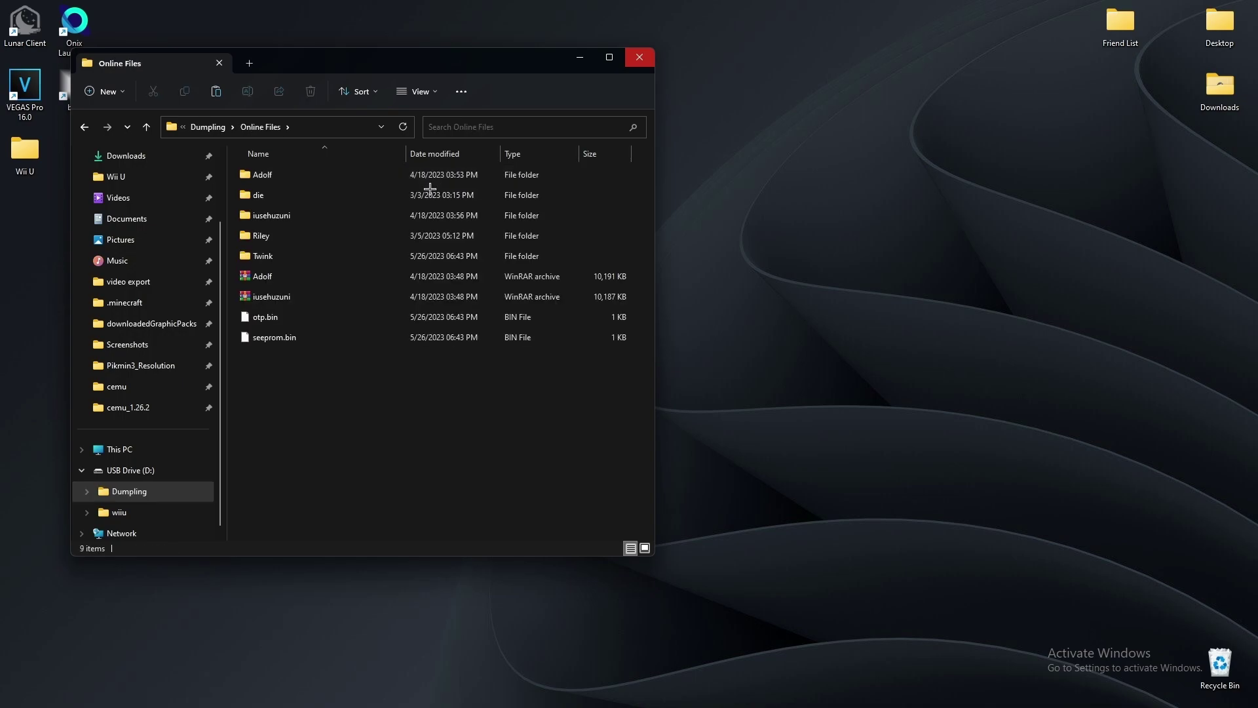
{"action": "double_click", "coordinate": [287, 216]}
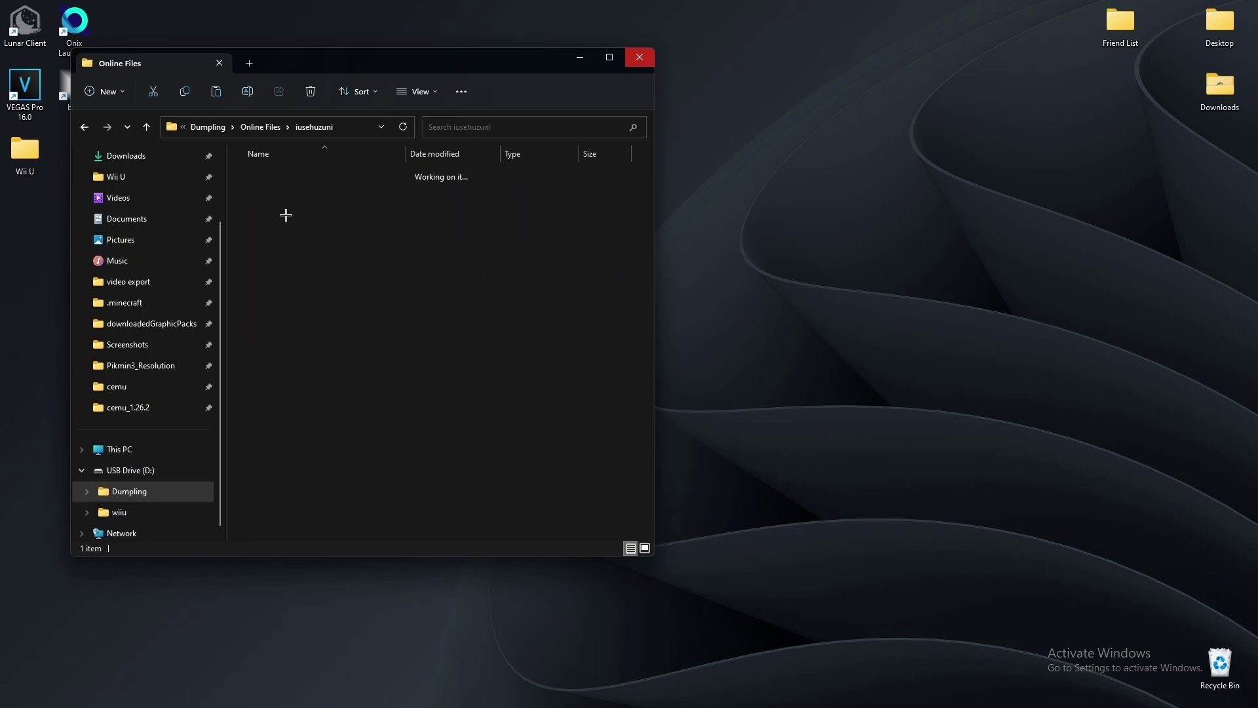
{"action": "left_click_drag", "start_coordinate": [269, 190], "coordinate": [287, 194]}
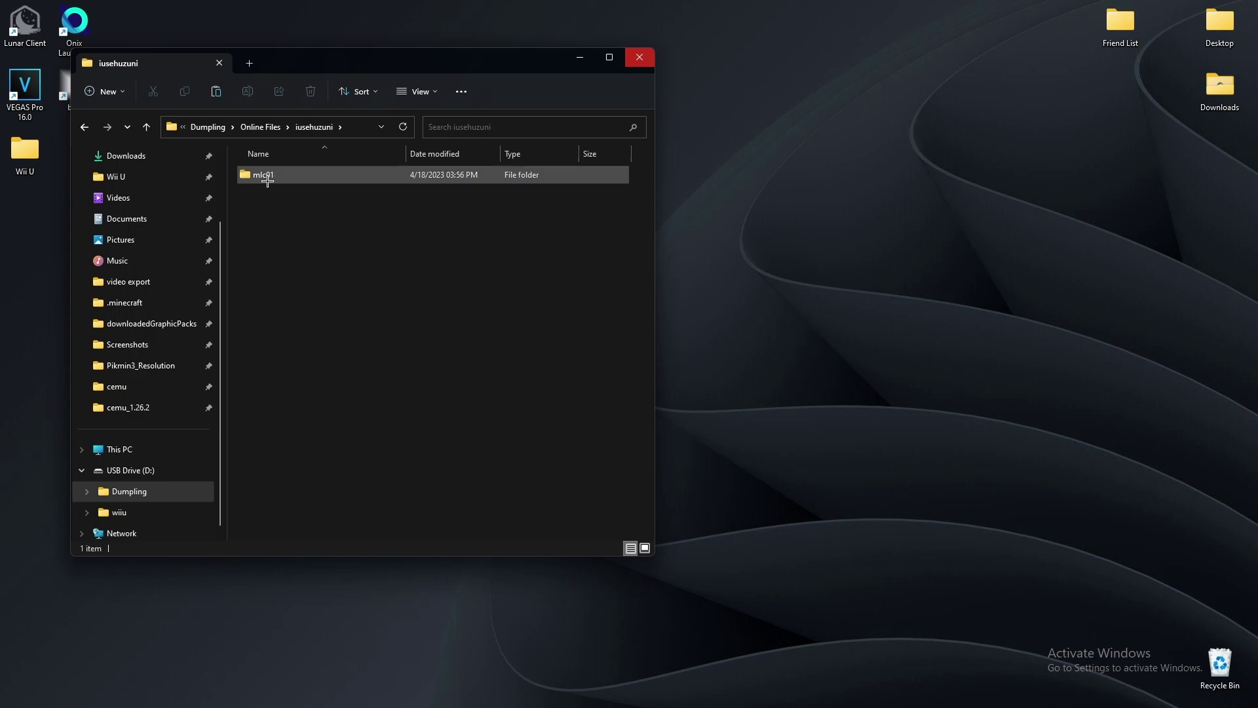
{"action": "double_click", "coordinate": [261, 174]}
{"action": "left_click_drag", "start_coordinate": [273, 220], "coordinate": [284, 245]}
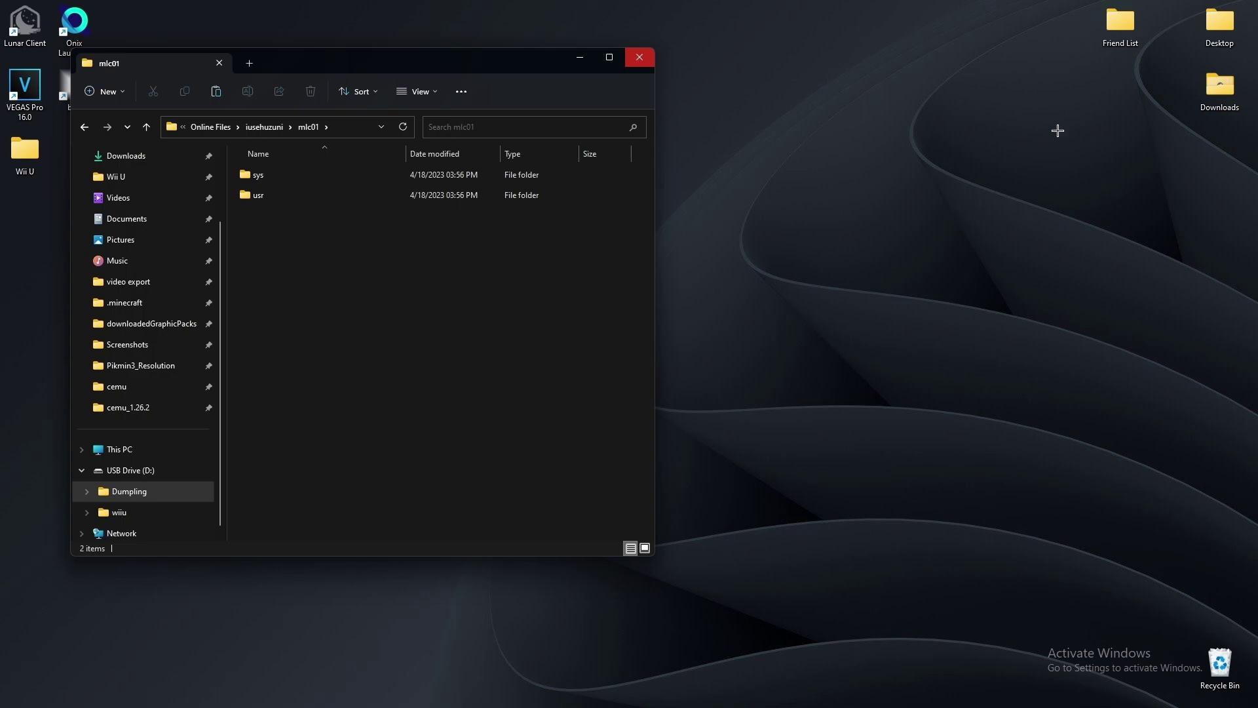
{"action": "double_click", "coordinate": [1219, 23]}
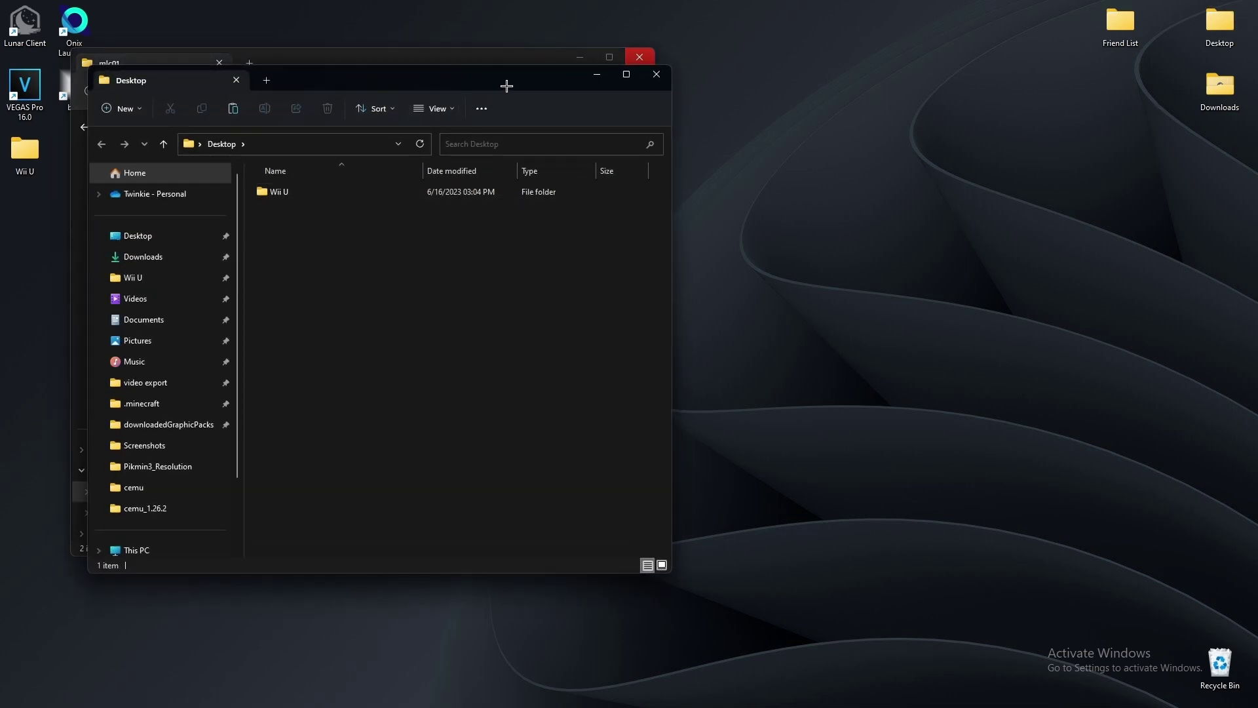
In the Desktop window, go to Wii U > cemu_1.26.2 (2) > cemu_1.26.2 > cemu mlc
{"action": "left_click_drag", "start_coordinate": [501, 89], "coordinate": [918, 88]}
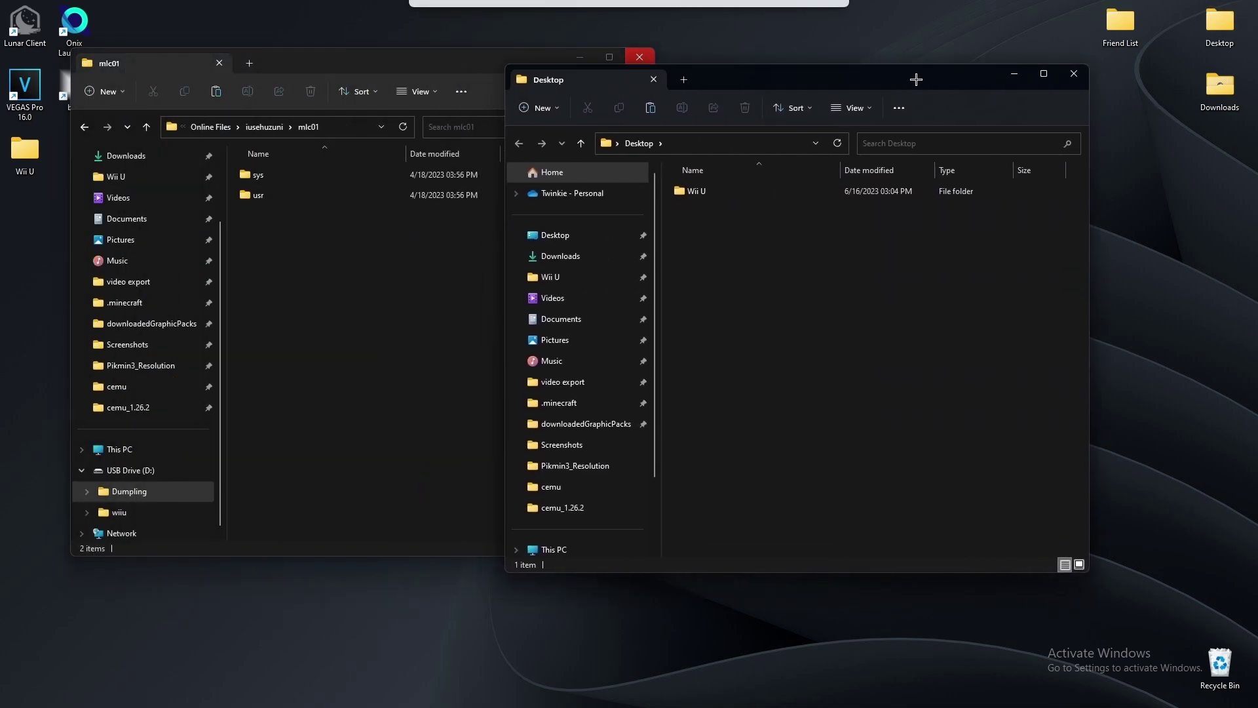
{"action": "double_click", "coordinate": [734, 190]}
{"action": "double_click", "coordinate": [741, 191]}
{"action": "double_click", "coordinate": [754, 192]}
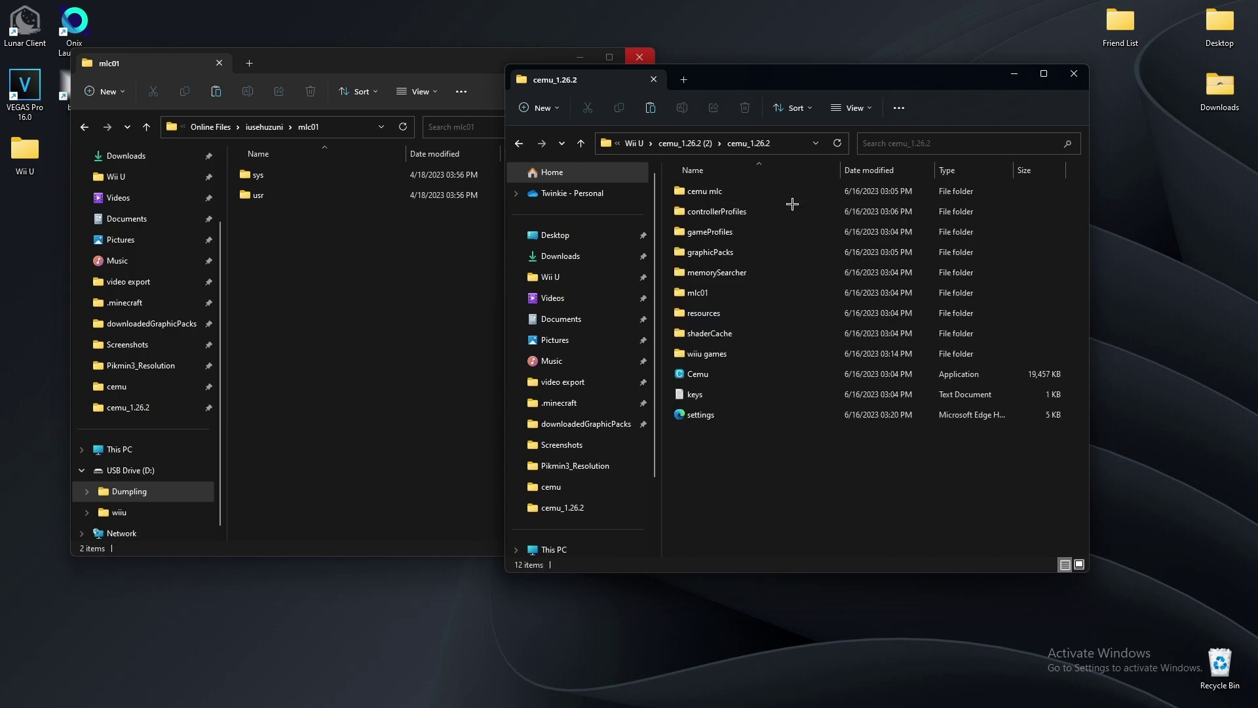
{"action": "double_click", "coordinate": [730, 190]}
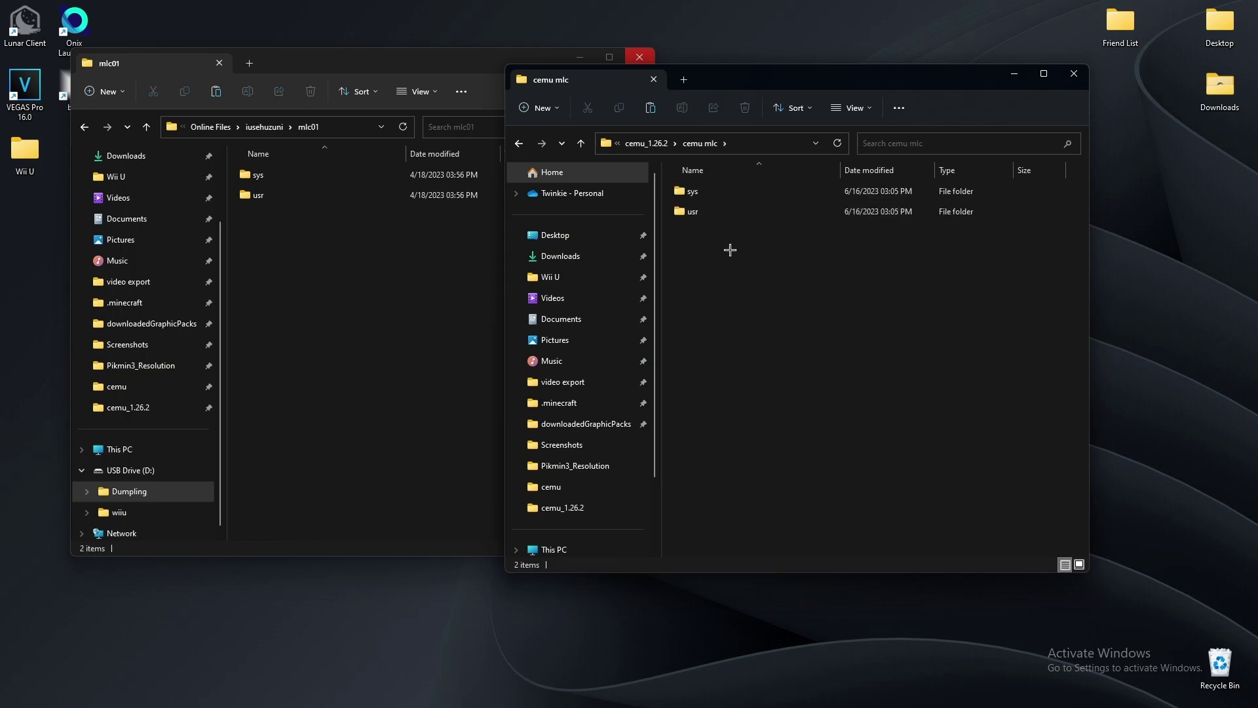
{"action": "left_click_drag", "start_coordinate": [722, 261], "coordinate": [724, 199]}
Copy sys and usr from mlc01 into cemu mlc, replacing the existing files
{"action": "left_click_drag", "start_coordinate": [380, 283], "coordinate": [393, 197]}
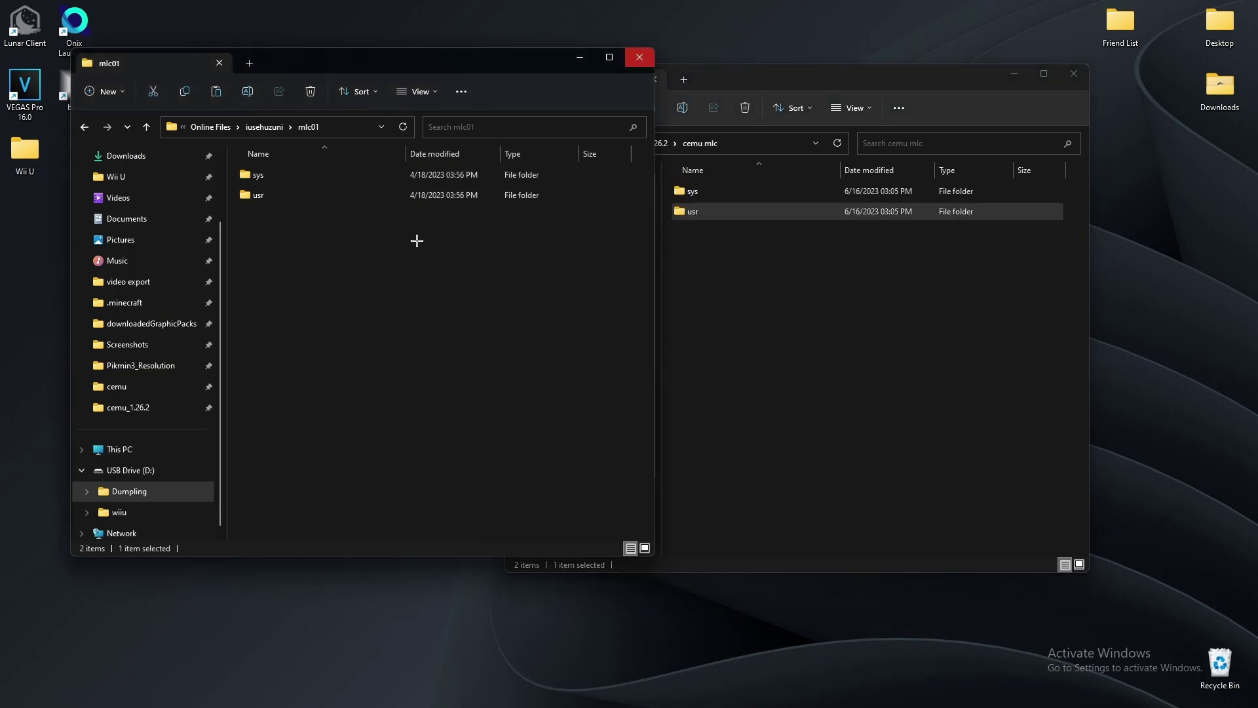
{"action": "left_click_drag", "start_coordinate": [413, 257], "coordinate": [405, 171]}
{"action": "right_click", "coordinate": [407, 175]}
{"action": "left_click", "coordinate": [727, 253]}
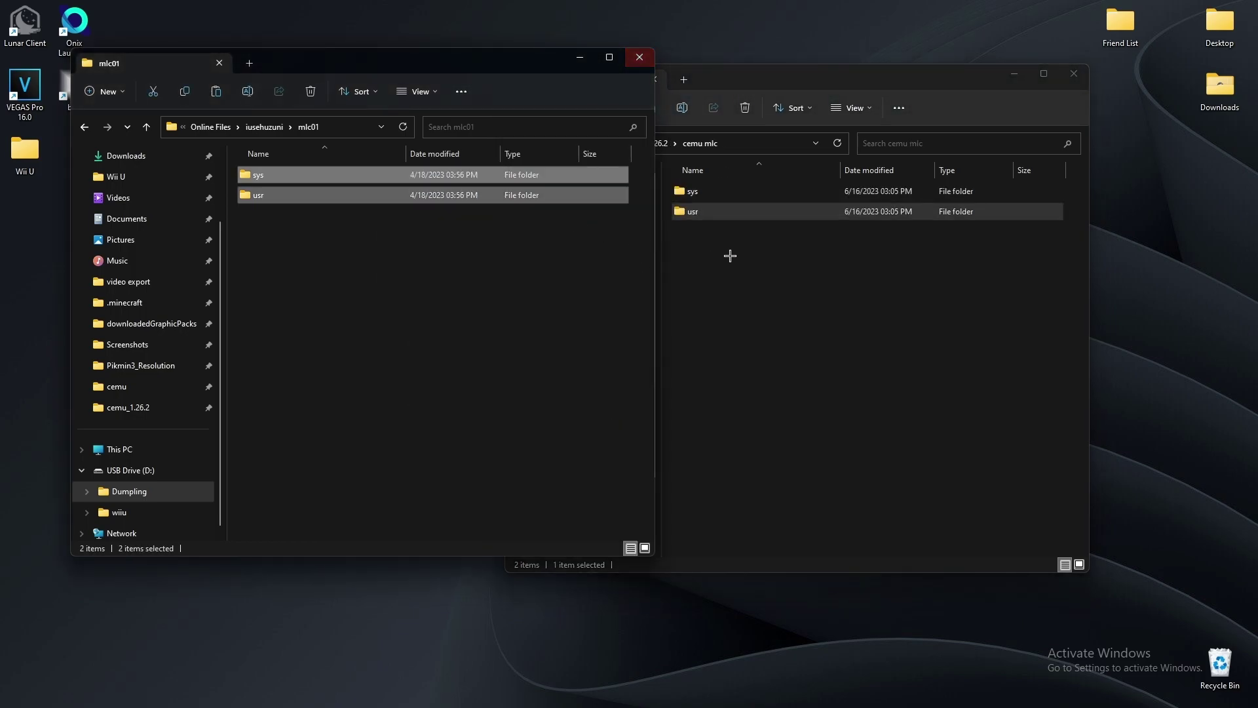
{"action": "left_click", "coordinate": [749, 262]}
{"action": "right_click", "coordinate": [749, 262]}
{"action": "left_click", "coordinate": [758, 277]}
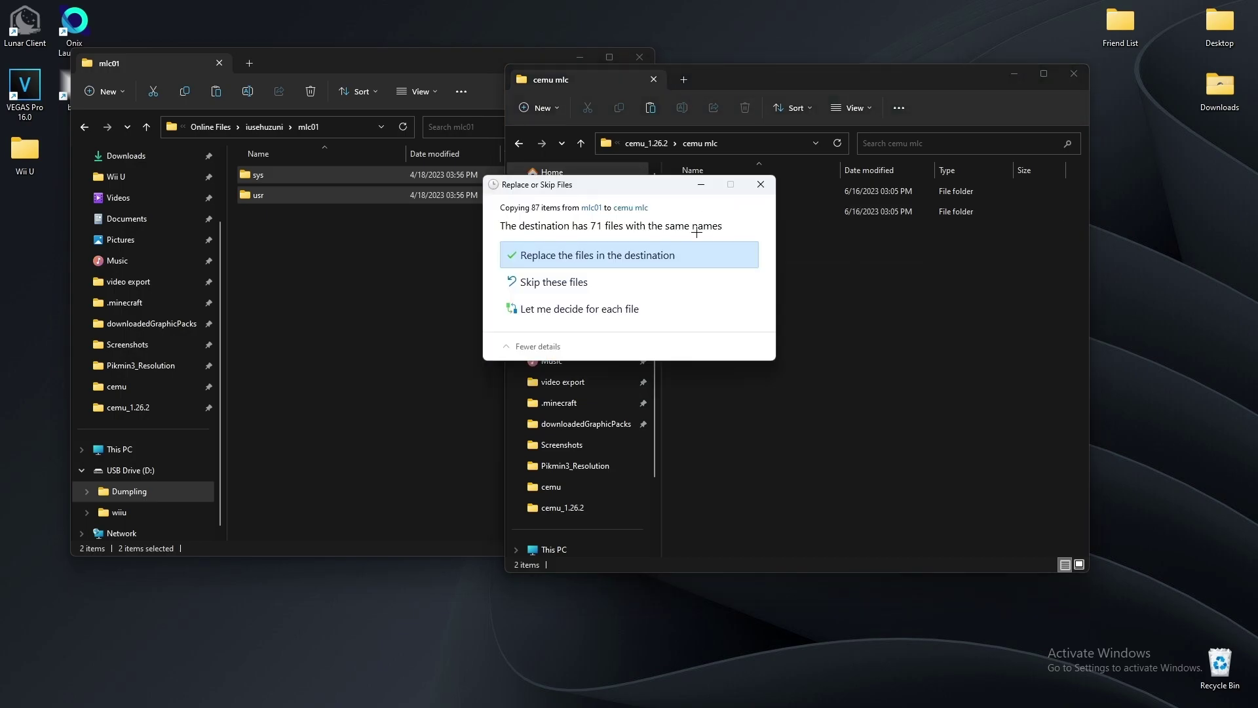
{"action": "left_click", "coordinate": [605, 258]}
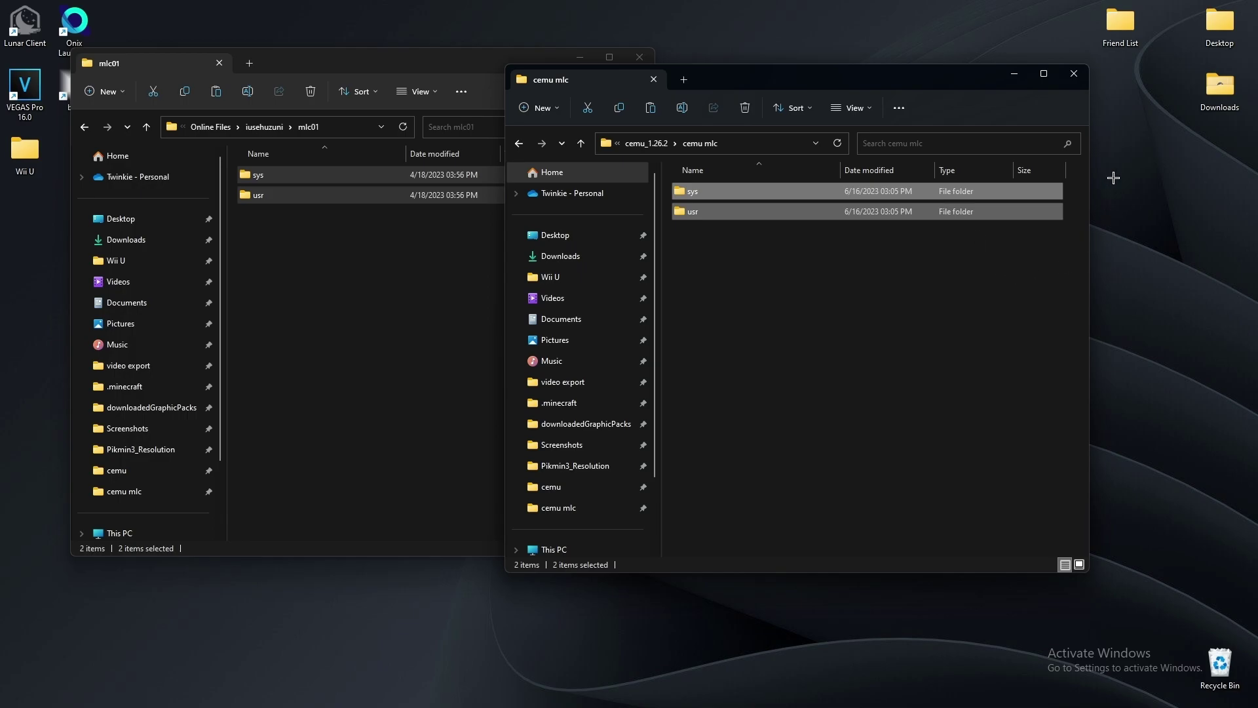
Go up to cemu_1.26.2 on the right and Online Files on the left, then copy otp.bin and seeprom.bin
{"action": "left_click_drag", "start_coordinate": [844, 83], "coordinate": [957, 65]}
{"action": "left_click", "coordinate": [694, 124]}
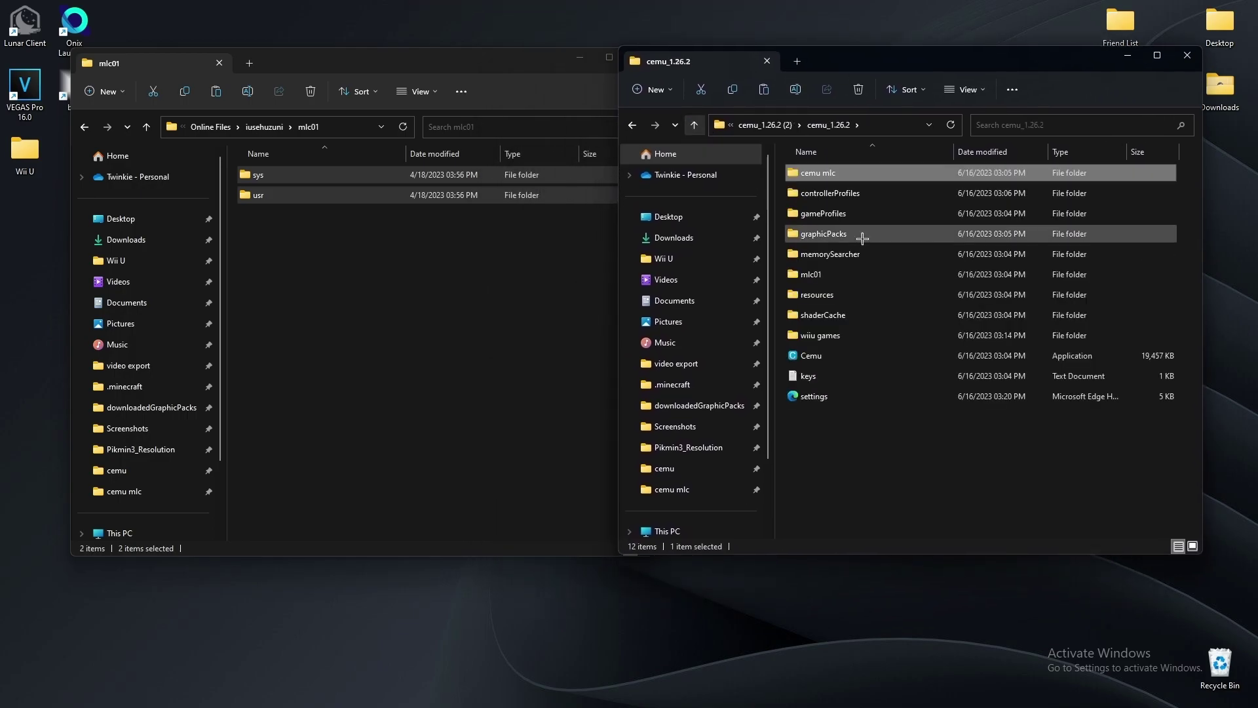
{"action": "left_click", "coordinate": [312, 214]}
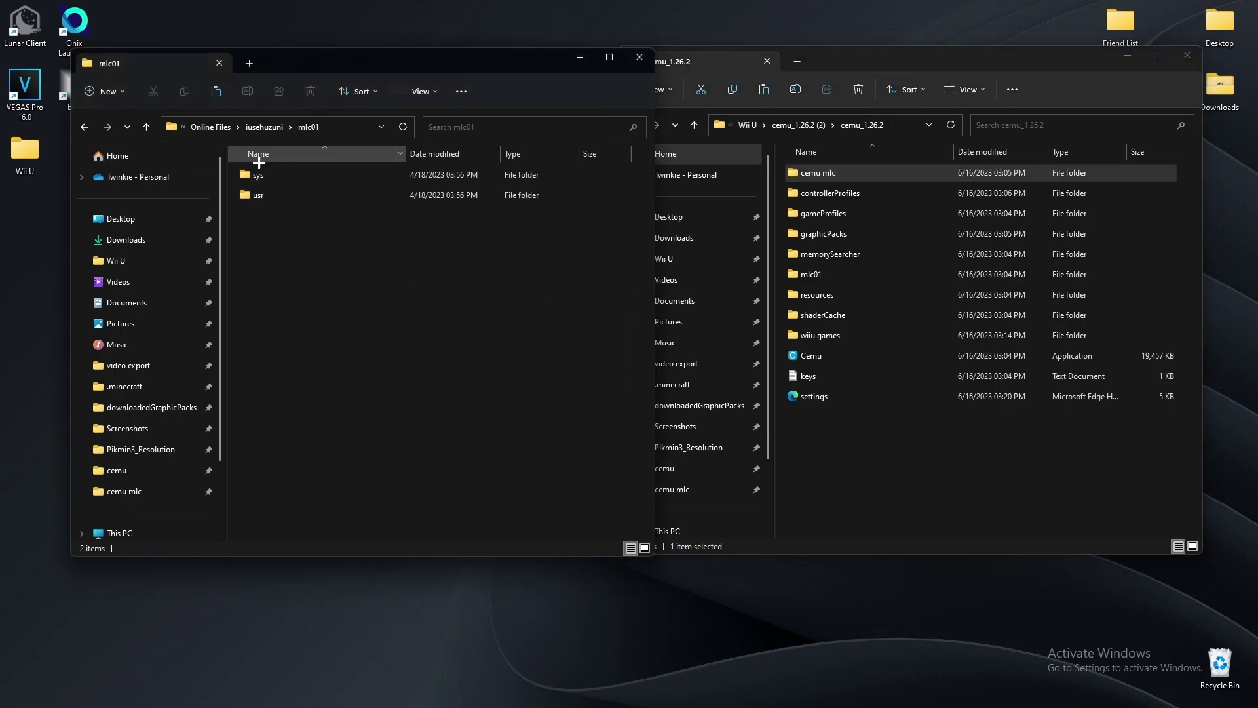
{"action": "left_click", "coordinate": [147, 127]}
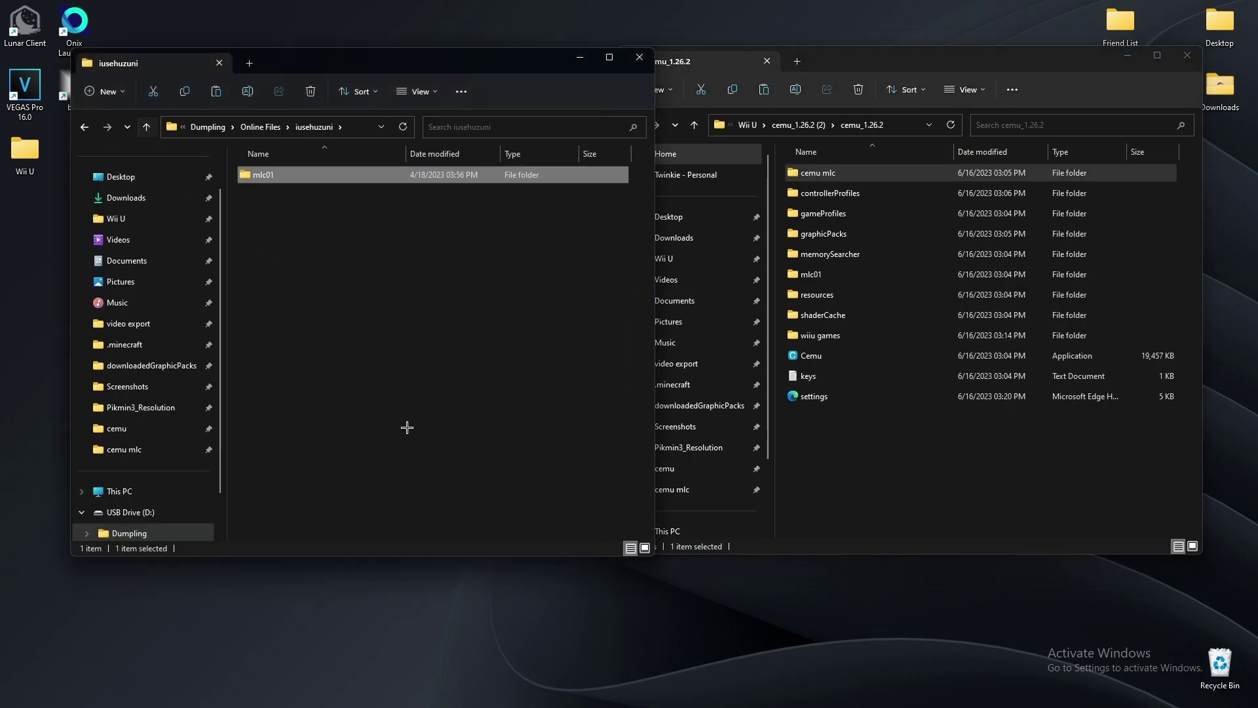
{"action": "left_click", "coordinate": [145, 126]}
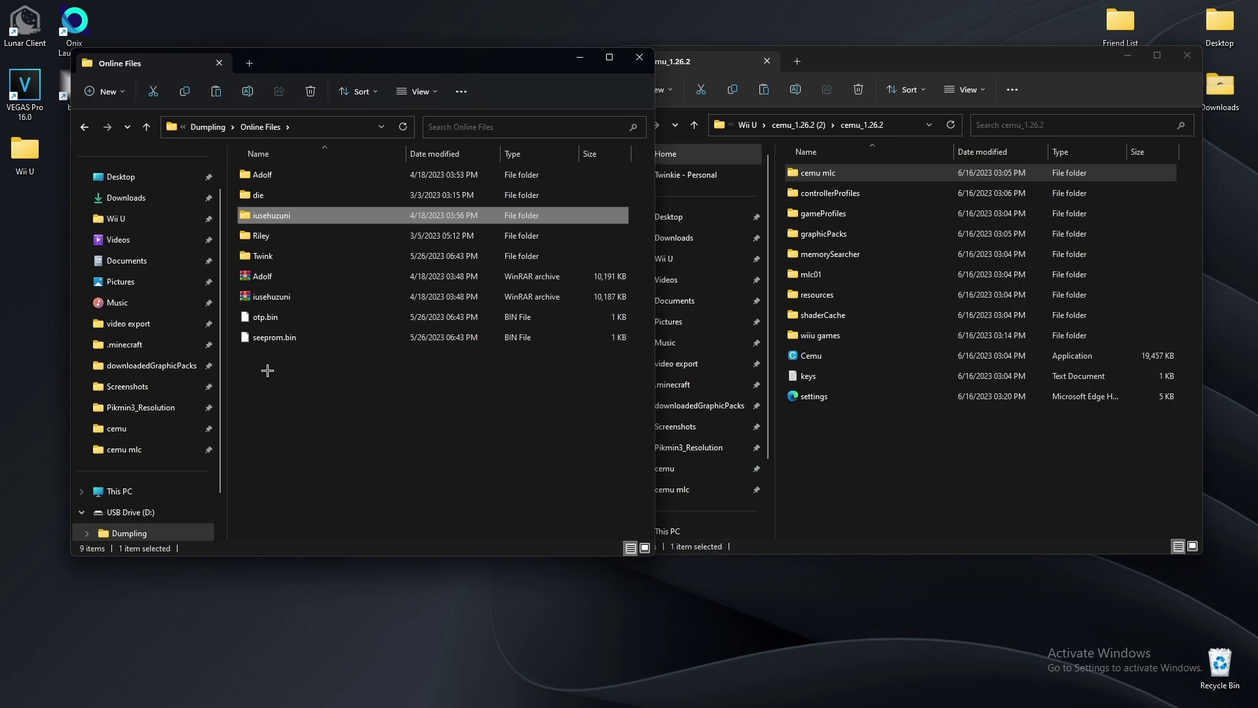
{"action": "left_click", "coordinate": [268, 337]}
{"action": "mouse_move", "coordinate": [268, 328]}
{"action": "left_mouse_down"}
{"action": "mouse_move", "coordinate": [269, 313]}
{"action": "mouse_move", "coordinate": [281, 385]}
{"action": "mouse_move", "coordinate": [269, 316]}
{"action": "left_mouse_up"}
{"action": "right_click", "coordinate": [252, 318]}
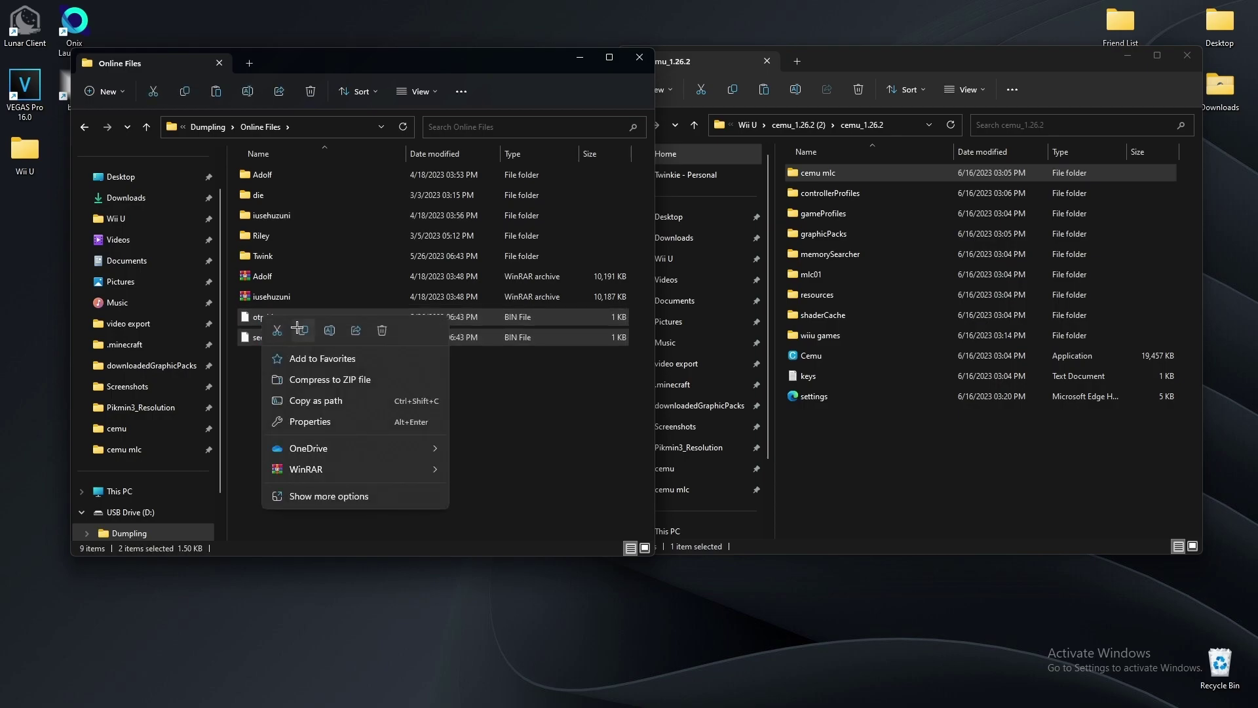
{"action": "left_click", "coordinate": [293, 329]}
Paste otp.bin and seeprom.bin into the cemu_1.26.2 folder
{"action": "right_click", "coordinate": [800, 432]}
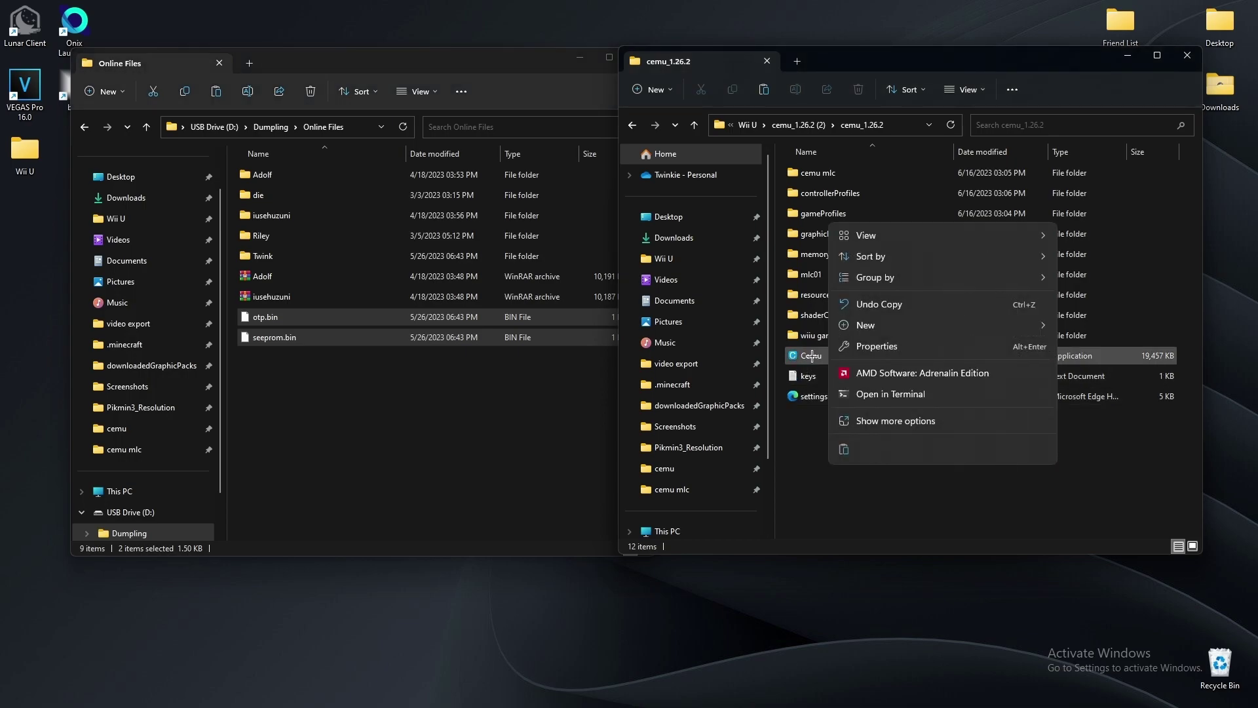
{"action": "left_click", "coordinate": [801, 434]}
{"action": "right_click", "coordinate": [801, 434]}
{"action": "left_click", "coordinate": [821, 448]}
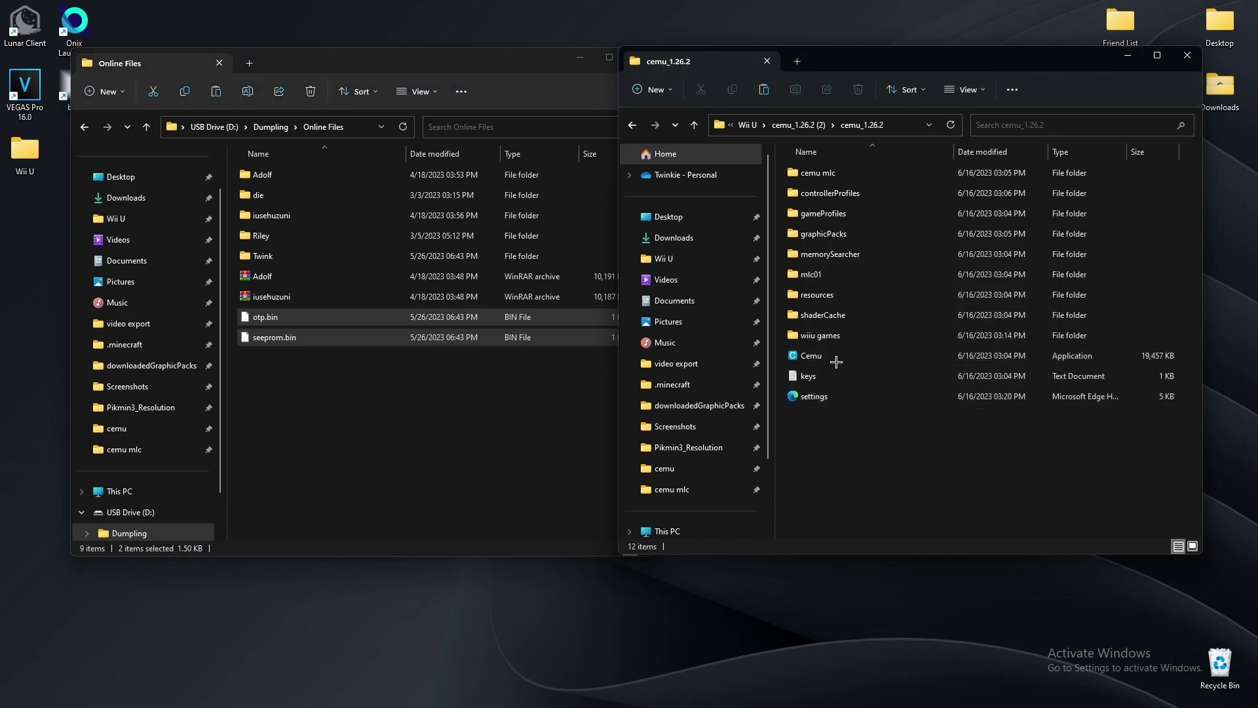
{"action": "left_click", "coordinate": [839, 485]}
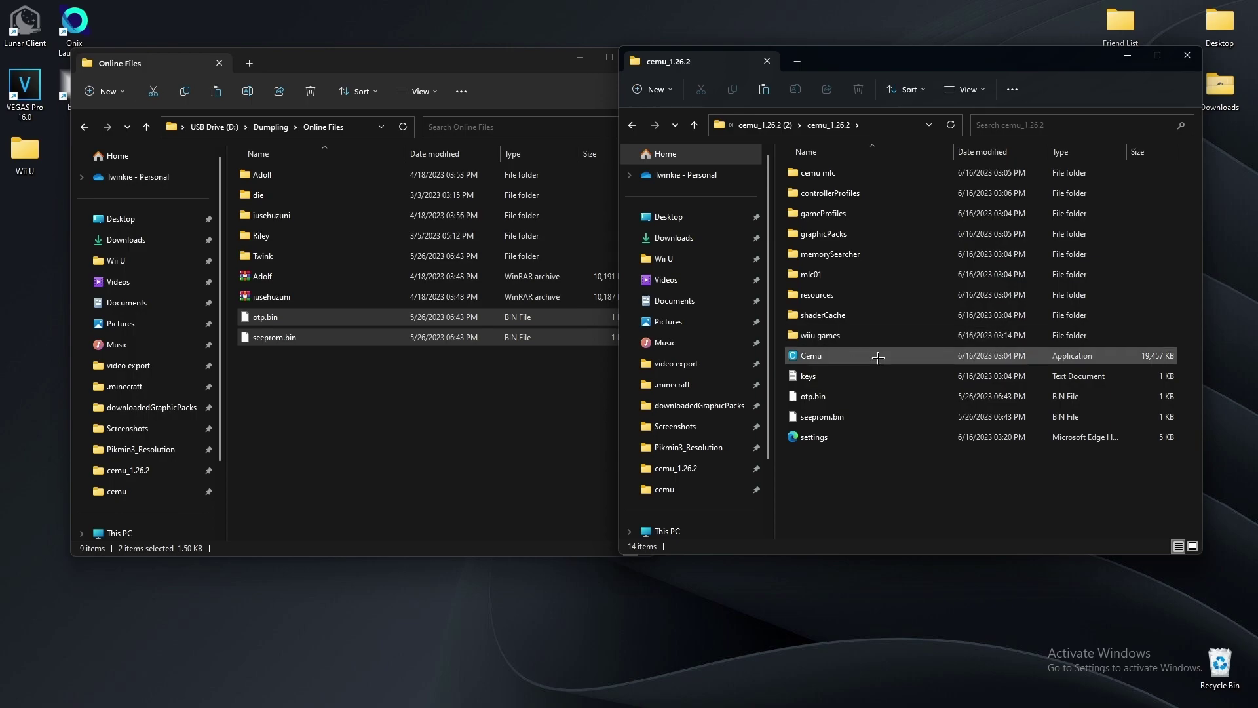
Launch Cemu and tick Enable online mode under General settings > Account, accepting the warning
{"action": "double_click", "coordinate": [865, 357]}
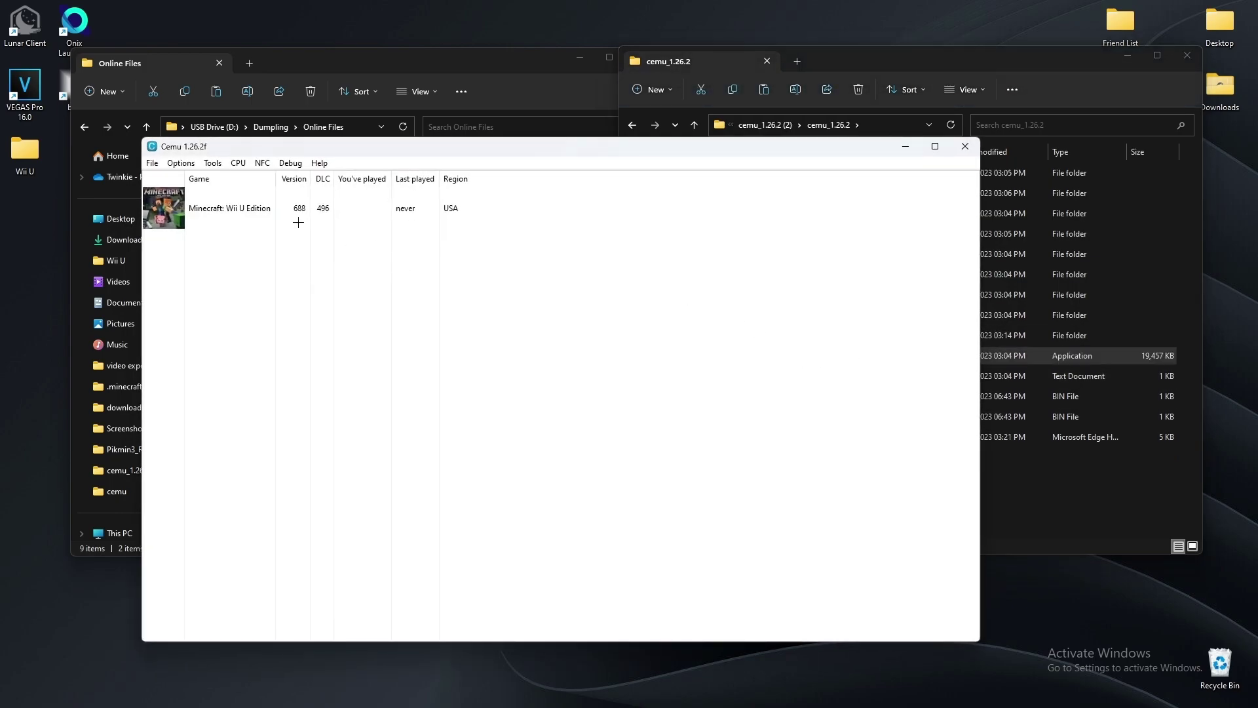
{"action": "left_click", "coordinate": [181, 163]}
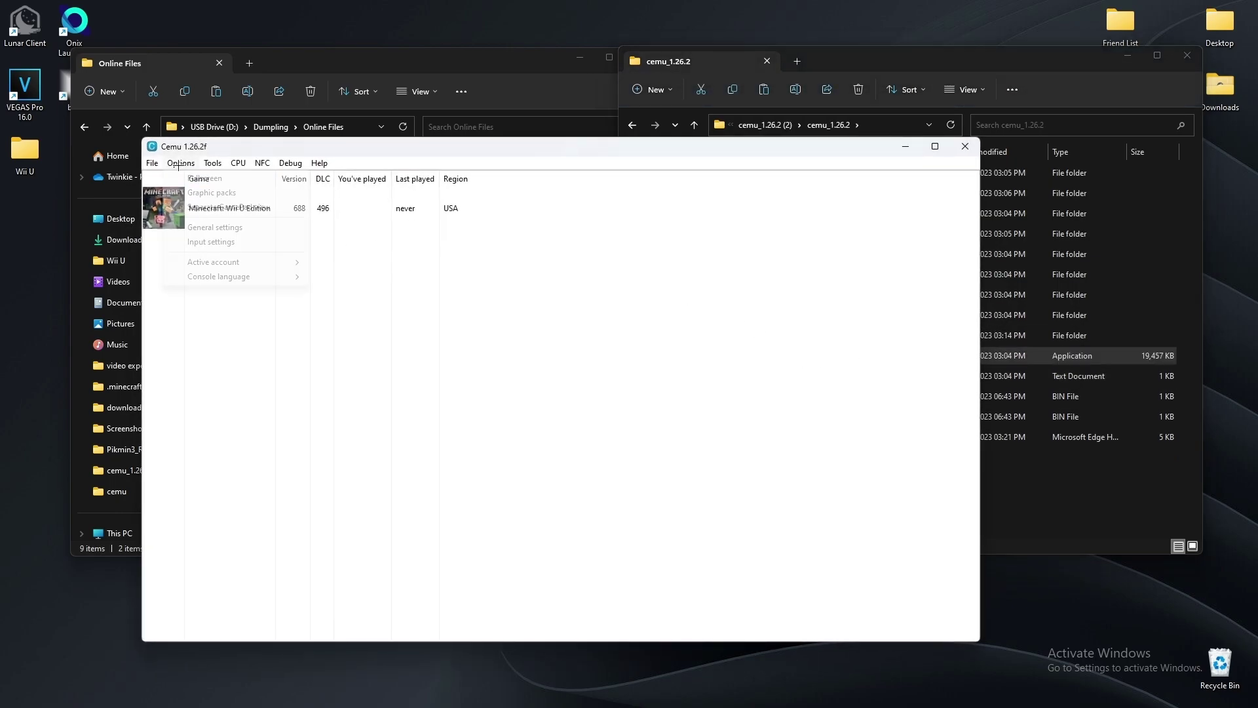
{"action": "left_click", "coordinate": [202, 227]}
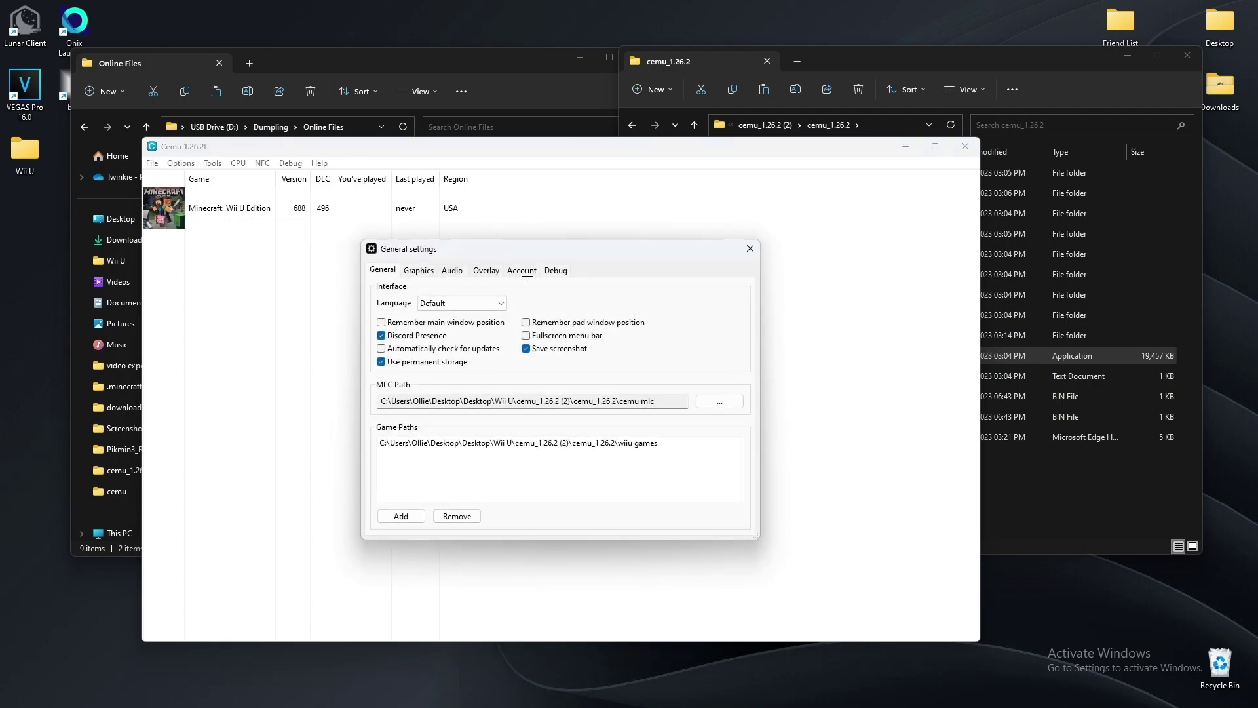
{"action": "left_click", "coordinate": [523, 271]}
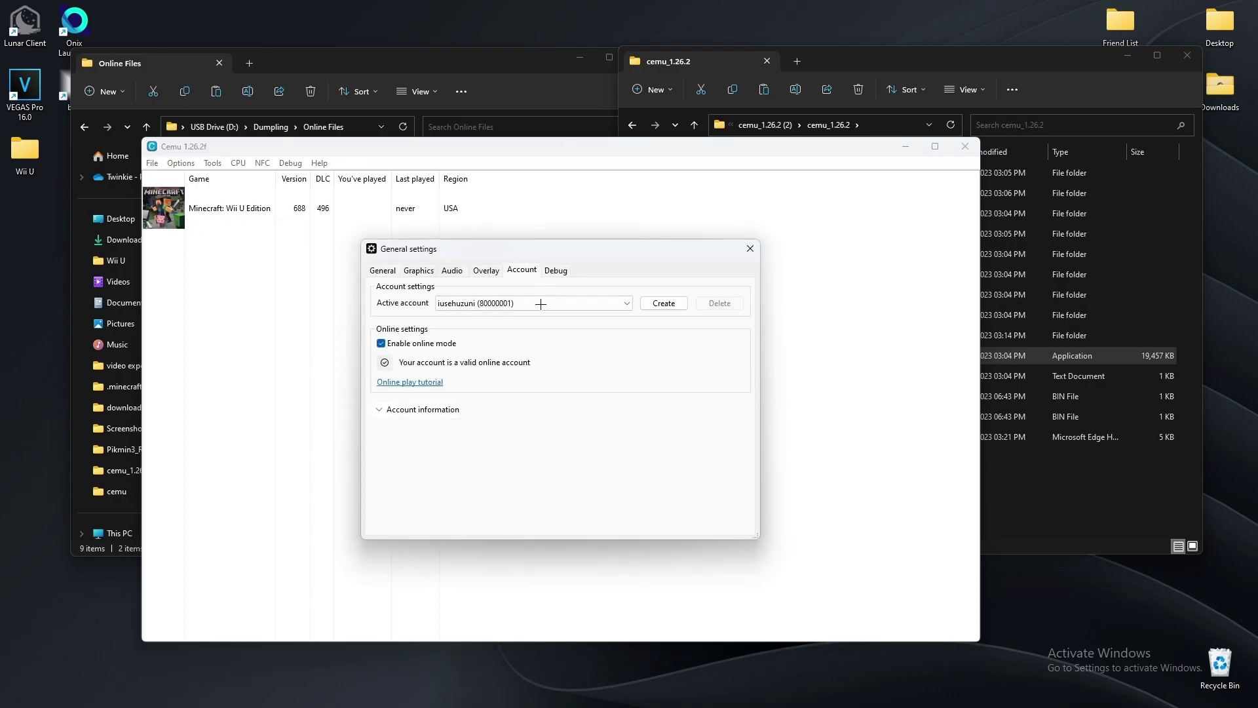
{"action": "left_click", "coordinate": [380, 342]}
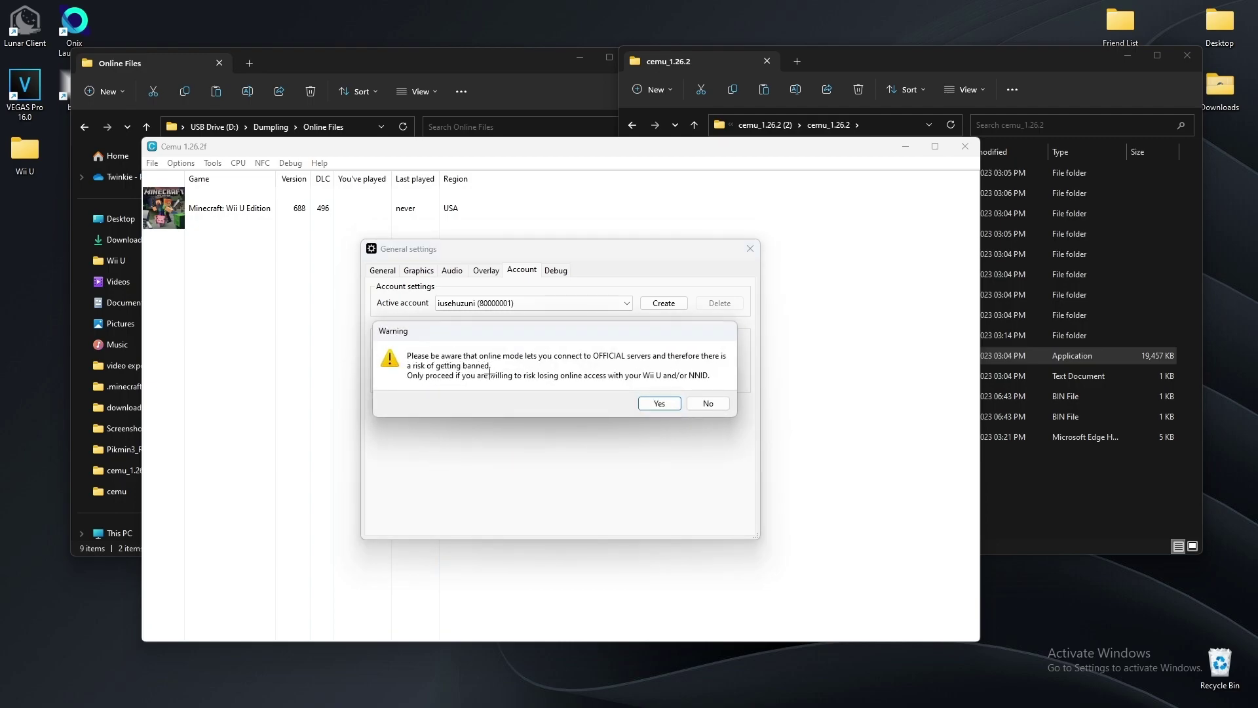
{"action": "left_click", "coordinate": [660, 403]}
Review the active account's information and the overlay settings, then close General settings
{"action": "left_click", "coordinate": [495, 306]}
{"action": "left_click", "coordinate": [639, 402]}
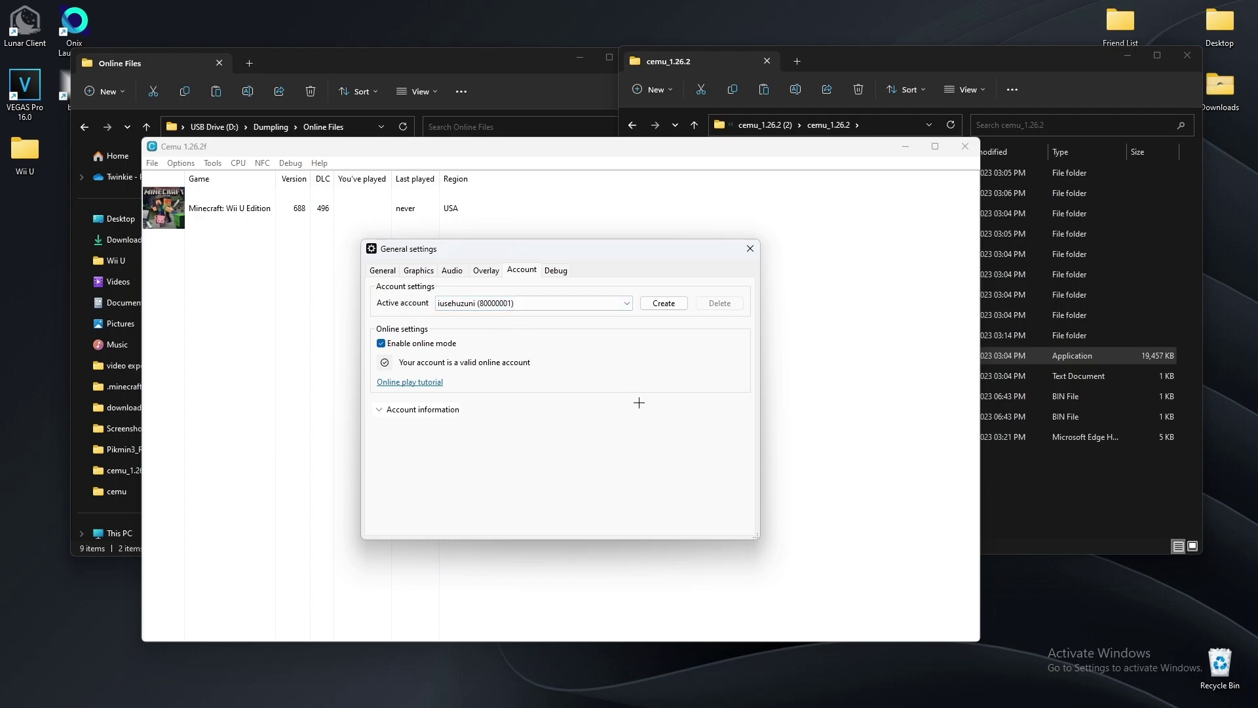
{"action": "left_click", "coordinate": [380, 409]}
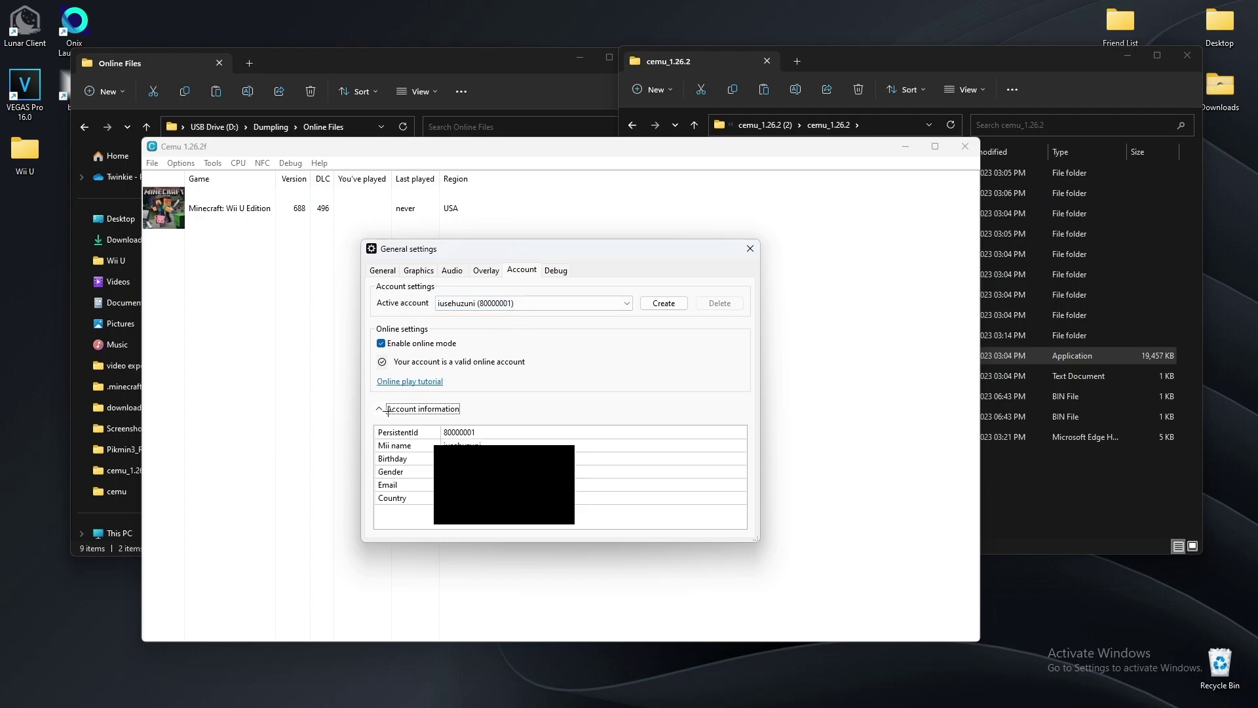
{"action": "left_click", "coordinate": [394, 484]}
{"action": "left_click", "coordinate": [598, 498]}
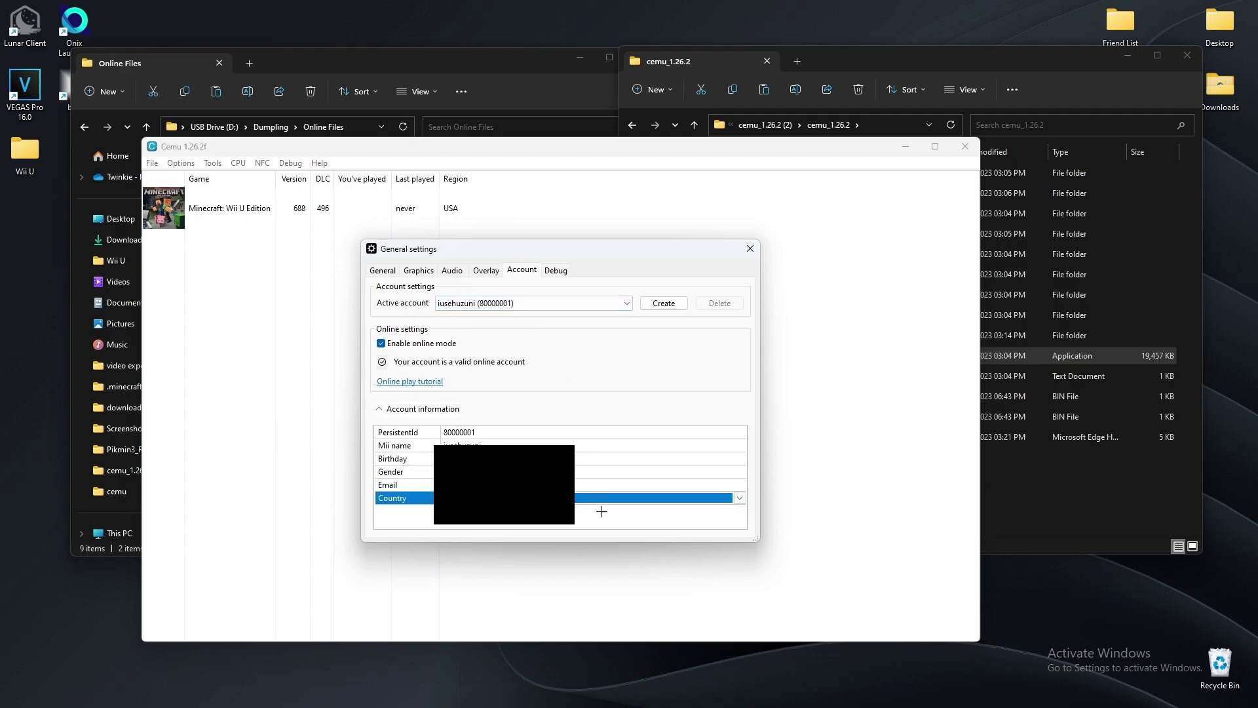
{"action": "left_click", "coordinate": [379, 409]}
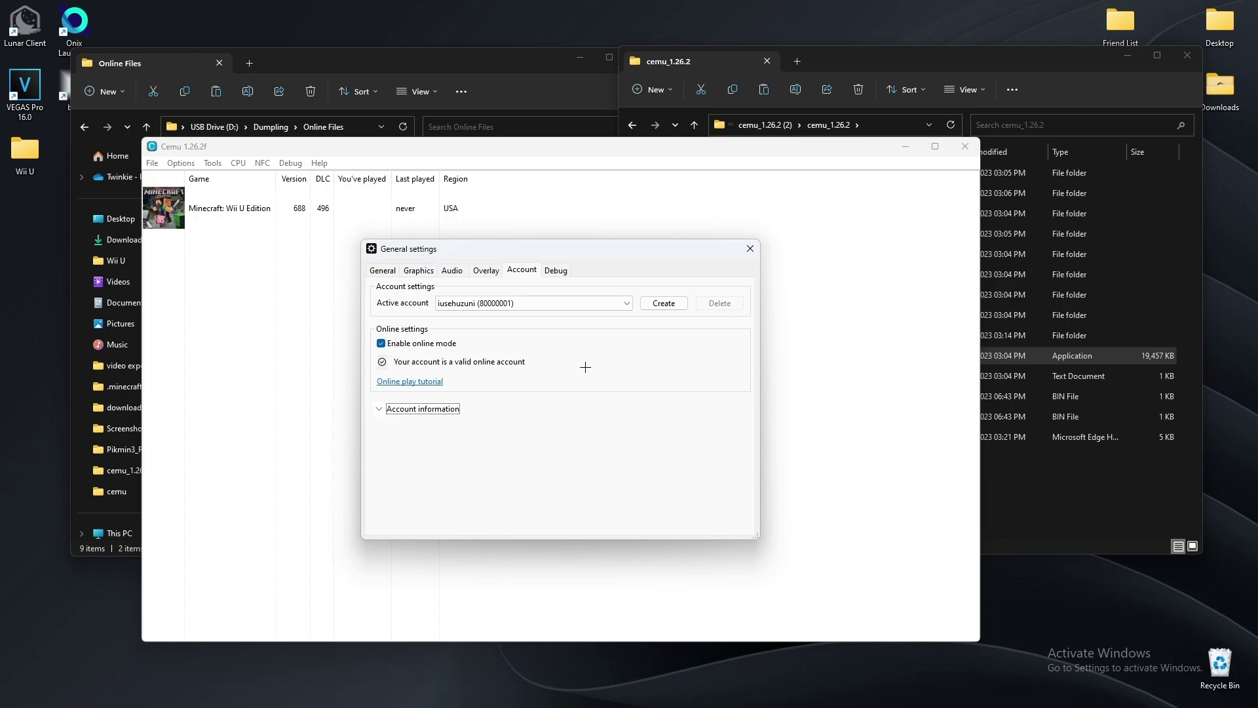
{"action": "left_click", "coordinate": [489, 272]}
{"action": "left_click", "coordinate": [747, 249]}
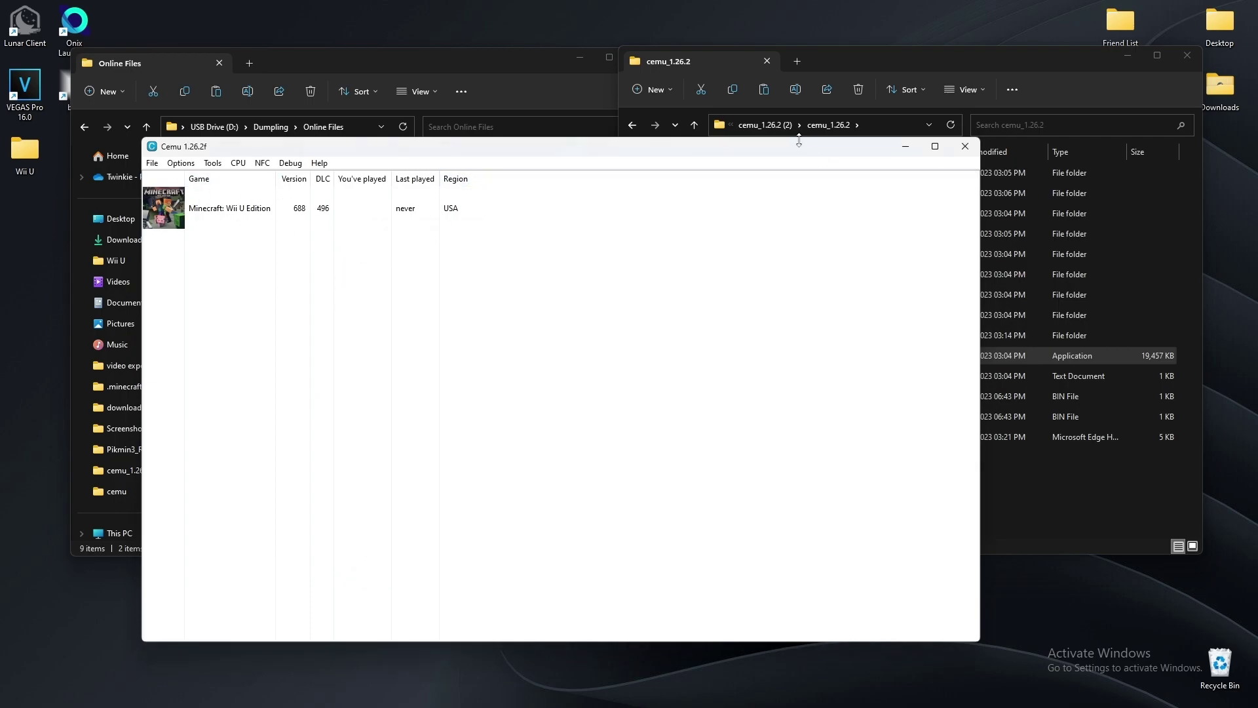
Minimize the Explorer windows so only the Cemu window remains, repositioned higher
{"action": "left_click_drag", "start_coordinate": [796, 146], "coordinate": [835, 126]}
{"action": "left_click", "coordinate": [1022, 66]}
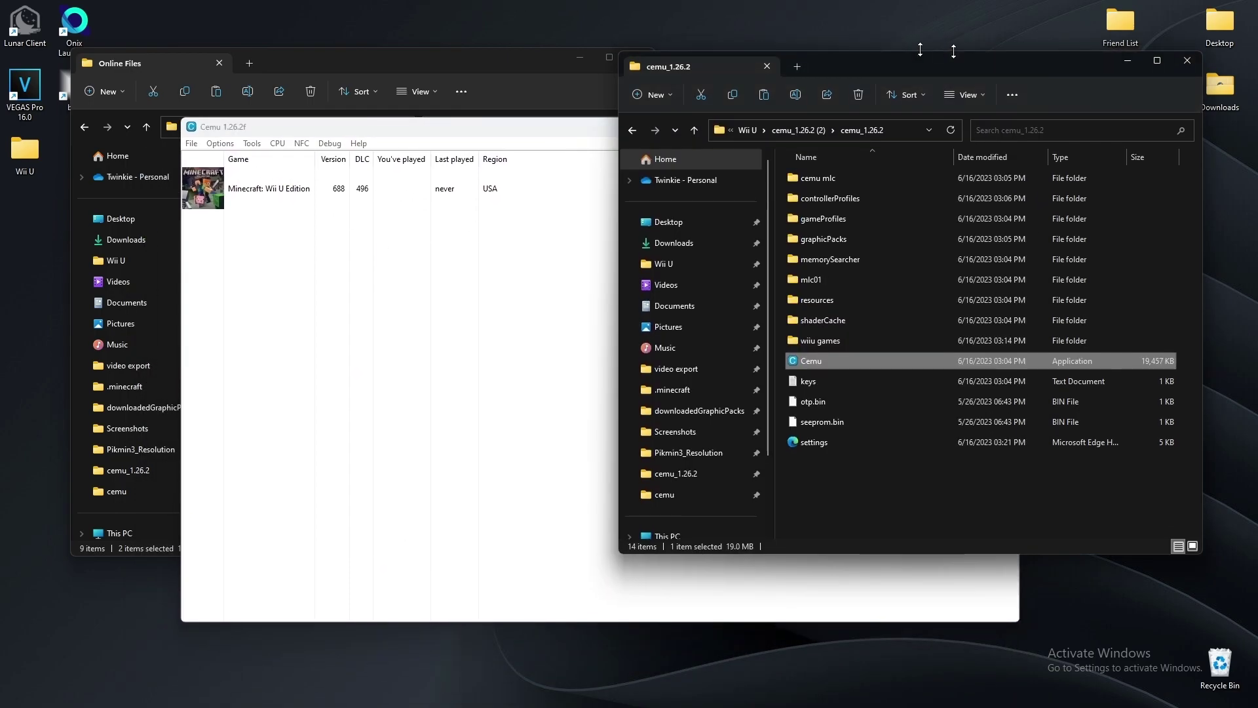
{"action": "left_click", "coordinate": [1127, 55]}
{"action": "left_click", "coordinate": [580, 57]}
{"action": "left_click_drag", "start_coordinate": [588, 113], "coordinate": [587, 79]}
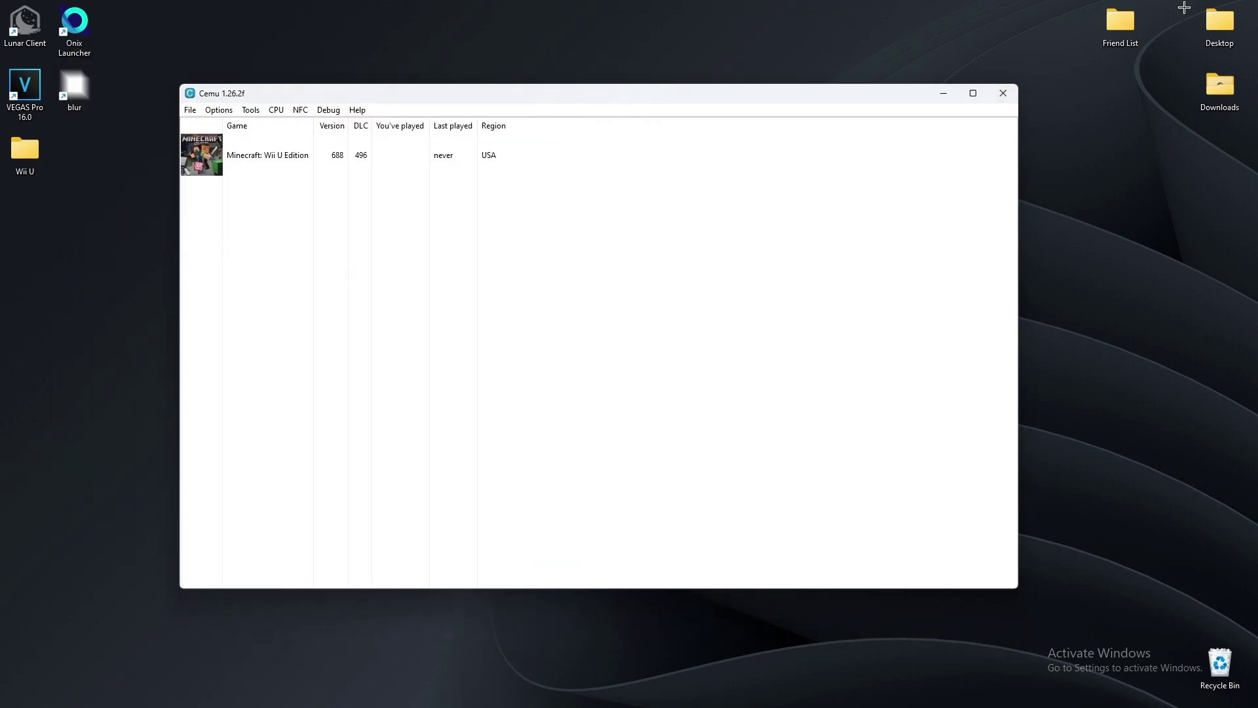
Install the title from Desktop > Friend List > meta > meta.xml, then launch Friend List
{"action": "left_click", "coordinate": [197, 110]}
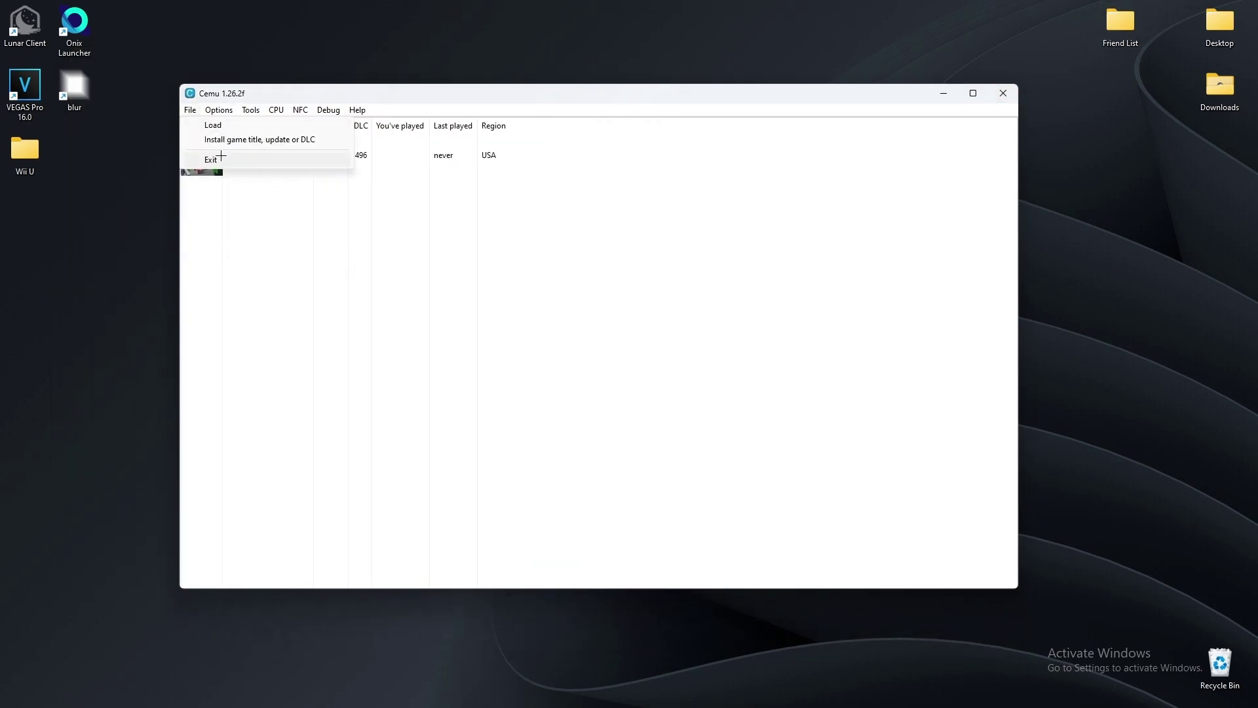
{"action": "left_click", "coordinate": [262, 139]}
{"action": "left_click", "coordinate": [235, 274]}
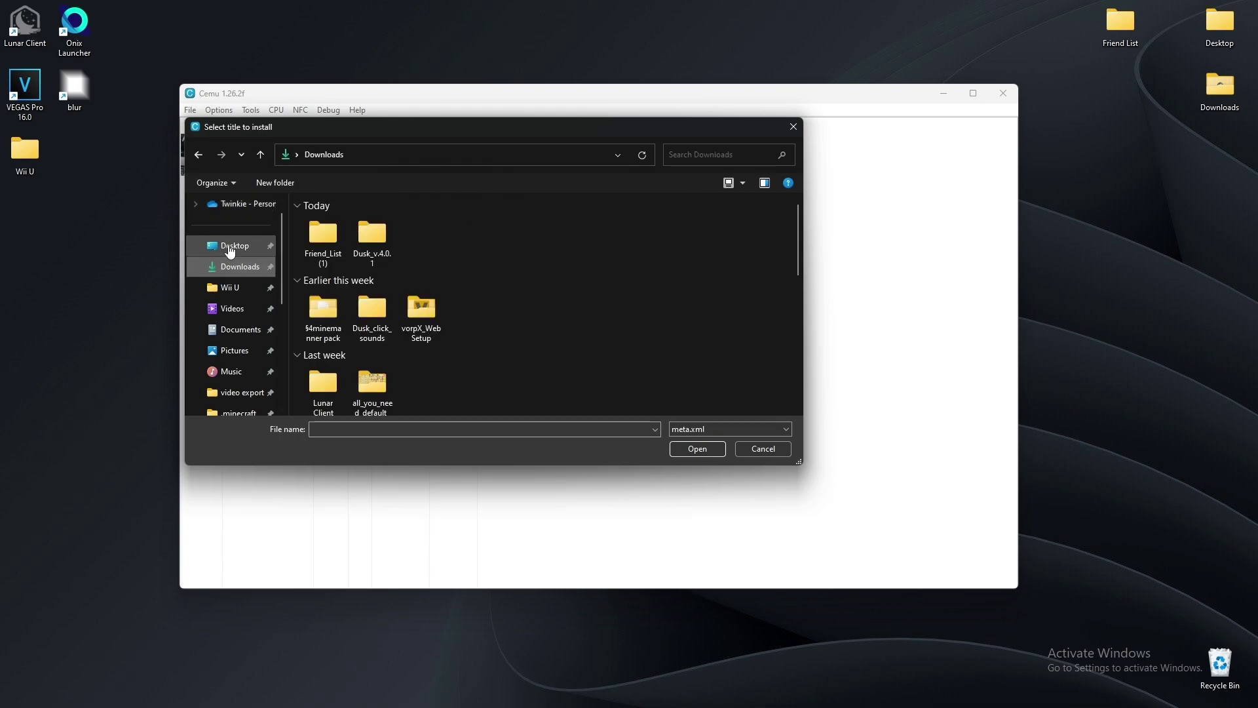
{"action": "left_click", "coordinate": [234, 245]}
{"action": "double_click", "coordinate": [520, 265]}
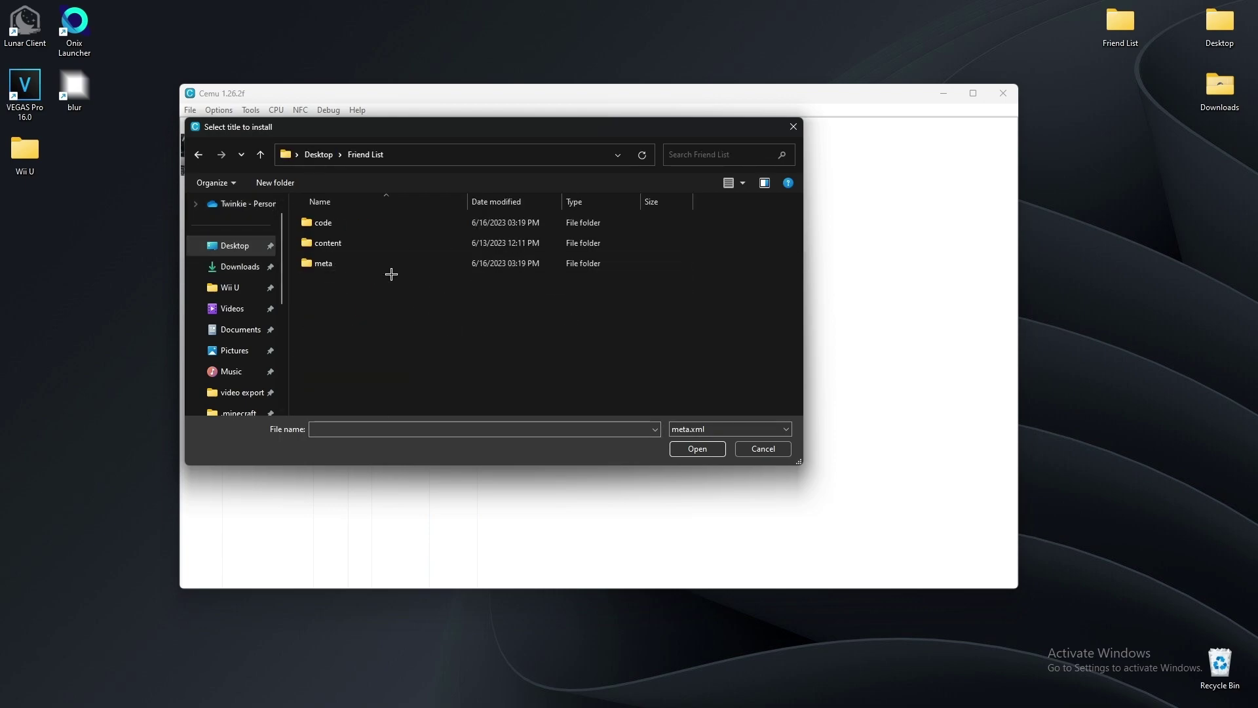
{"action": "double_click", "coordinate": [343, 268]}
{"action": "left_click", "coordinate": [344, 223]}
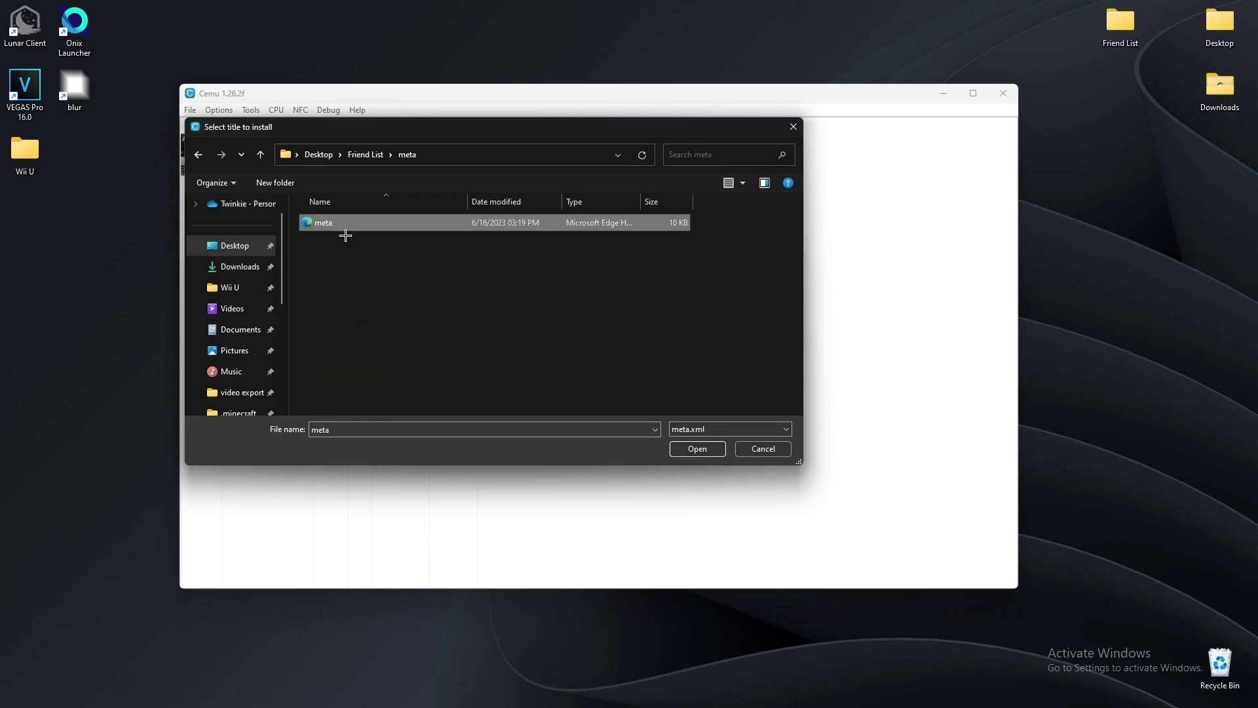
{"action": "left_click", "coordinate": [698, 448]}
{"action": "left_click", "coordinate": [680, 342]}
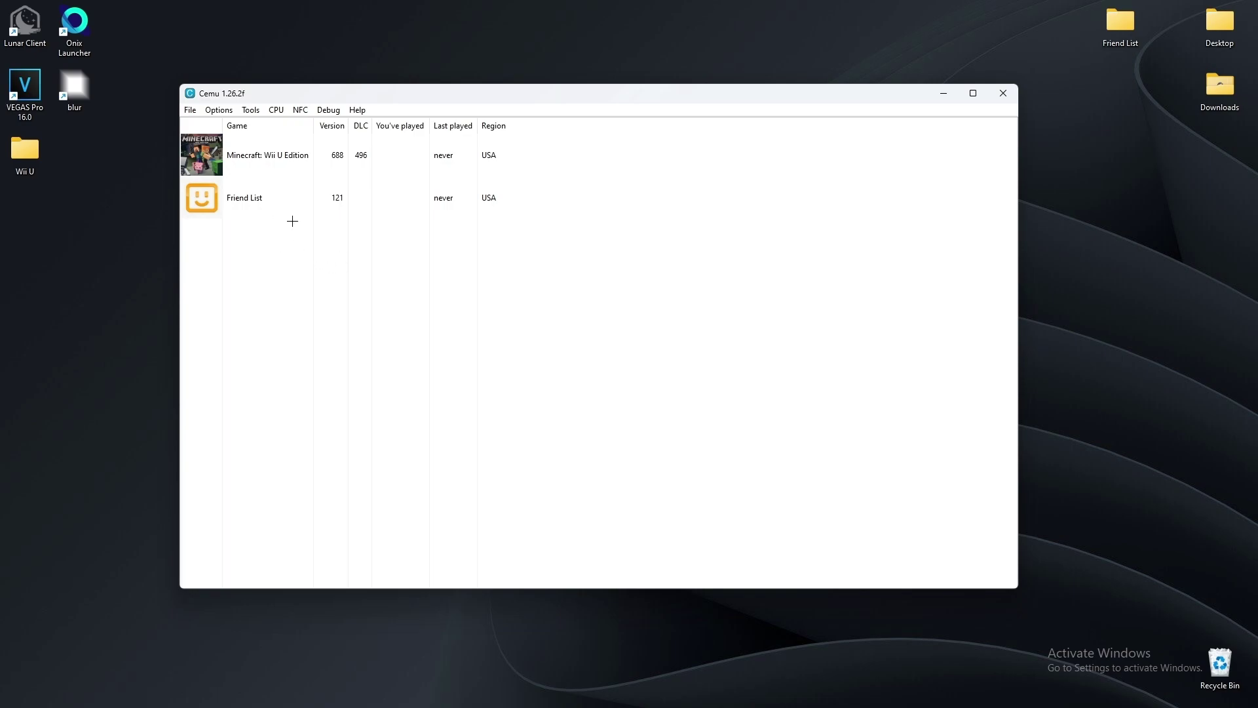
{"action": "double_click", "coordinate": [229, 202]}
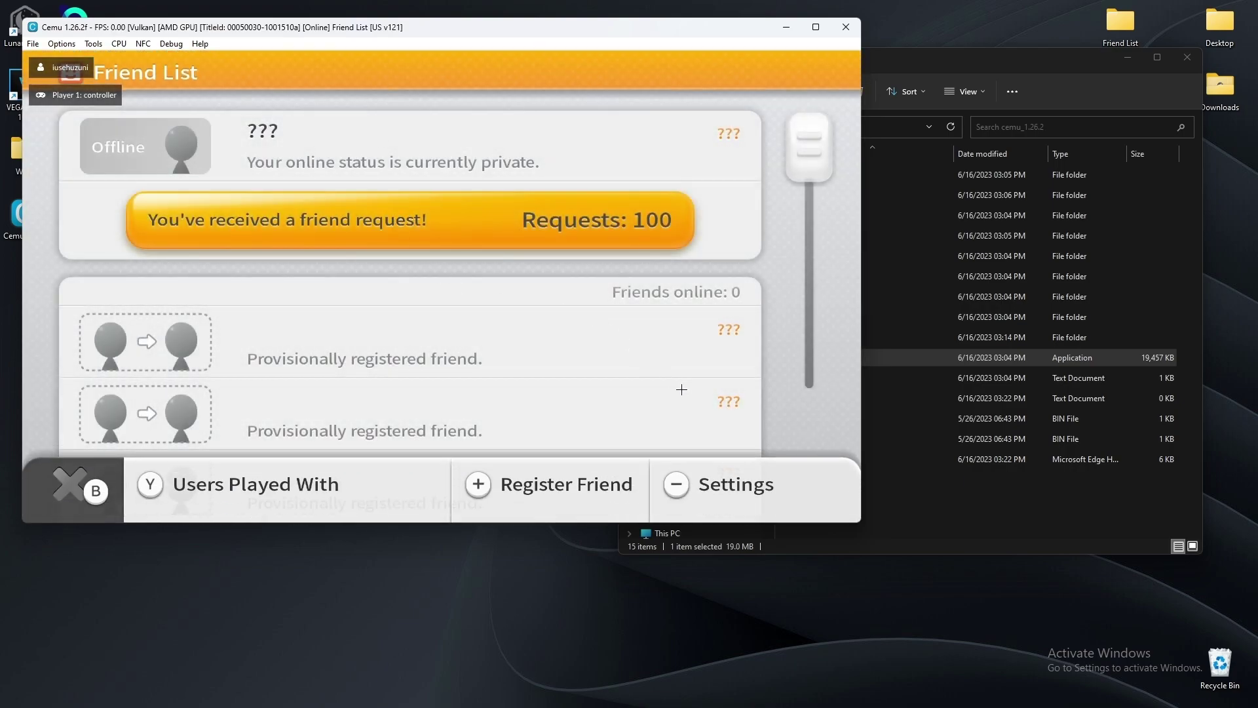
Let Friend List load, then close the Cemu window
{"action": "left_click_drag", "start_coordinate": [683, 390], "coordinate": [790, 297]}
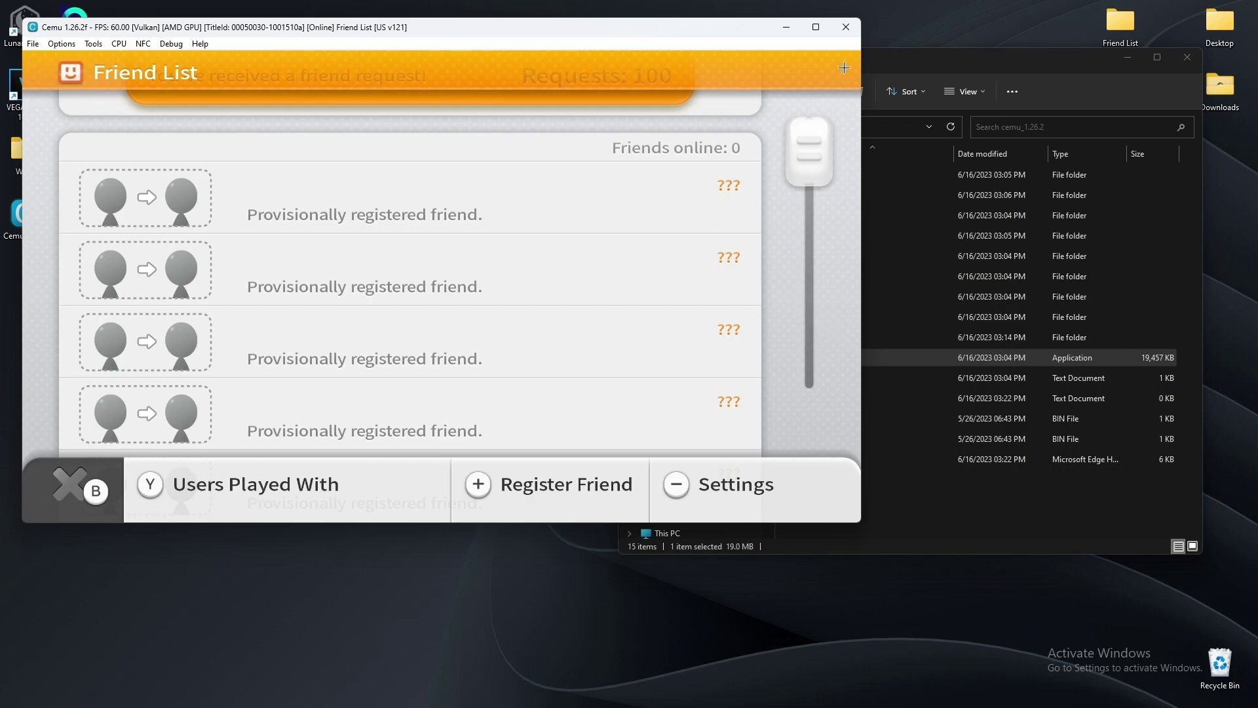
{"action": "left_click", "coordinate": [853, 29]}
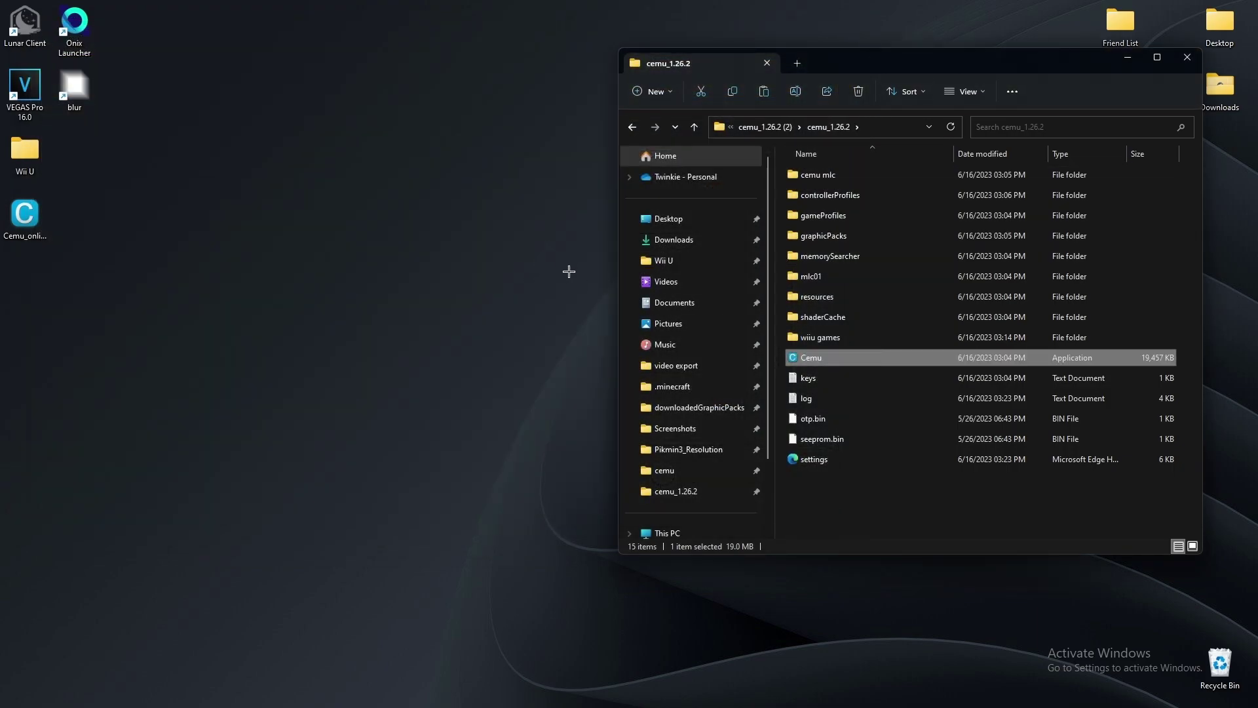
Copy Cemu_online_fix from the desktop into cemu_1.26.2 and delete the original Cemu.exe
{"action": "right_click", "coordinate": [20, 219]}
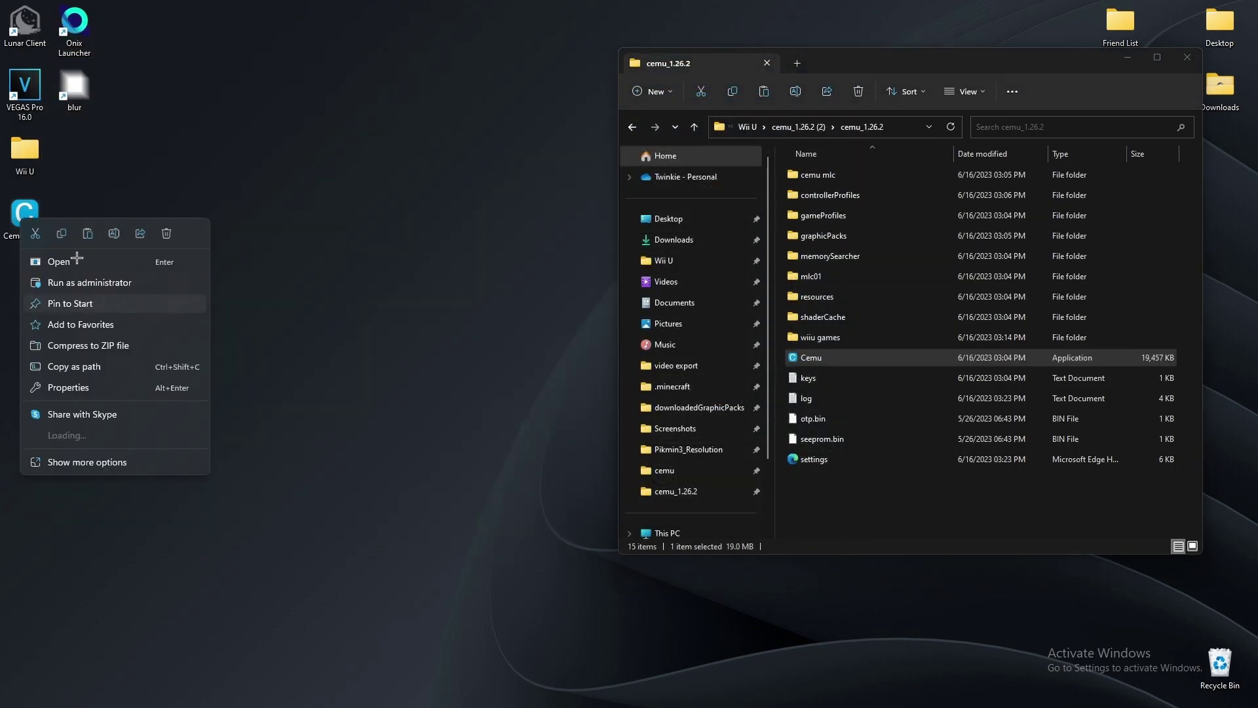
{"action": "left_click", "coordinate": [56, 234]}
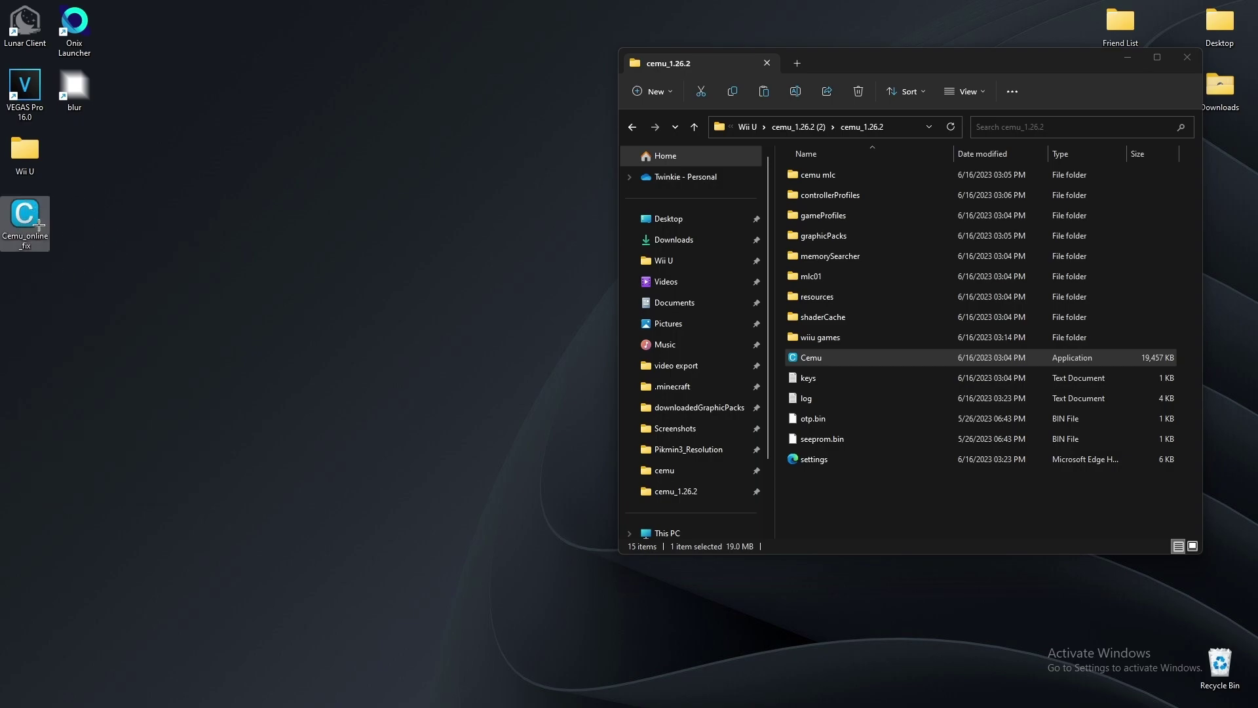
{"action": "right_click", "coordinate": [808, 487]}
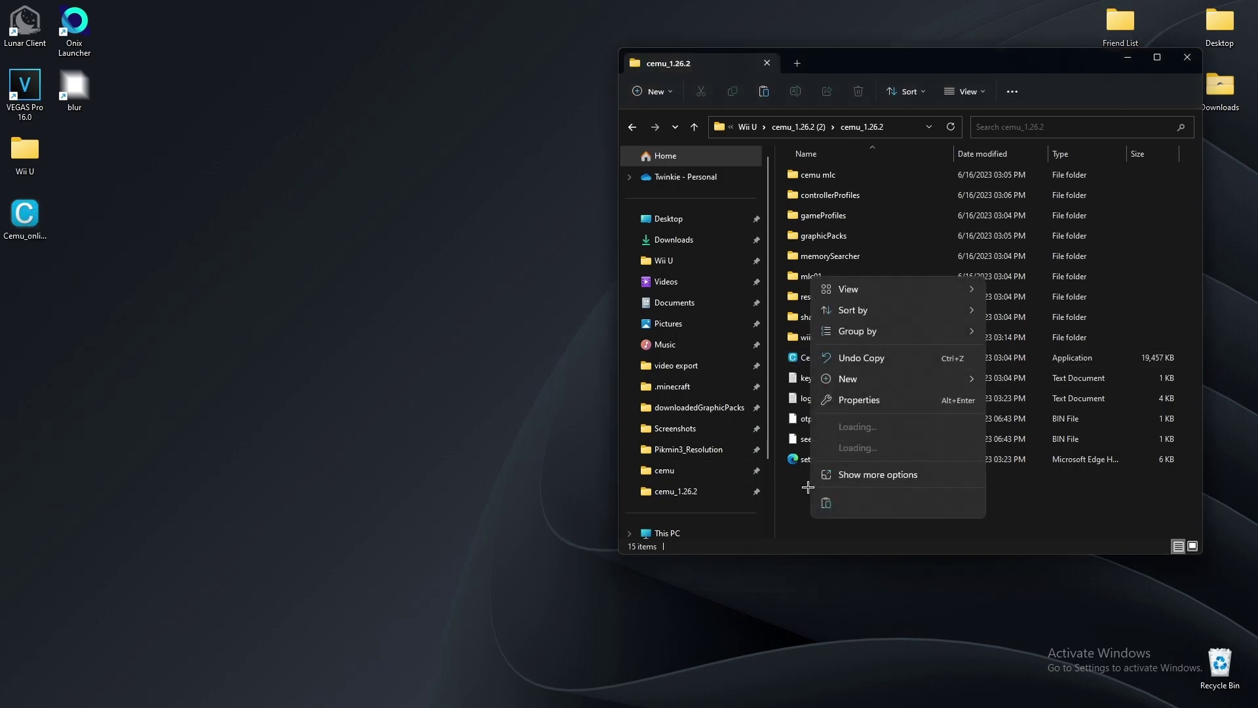
{"action": "left_click", "coordinate": [827, 502]}
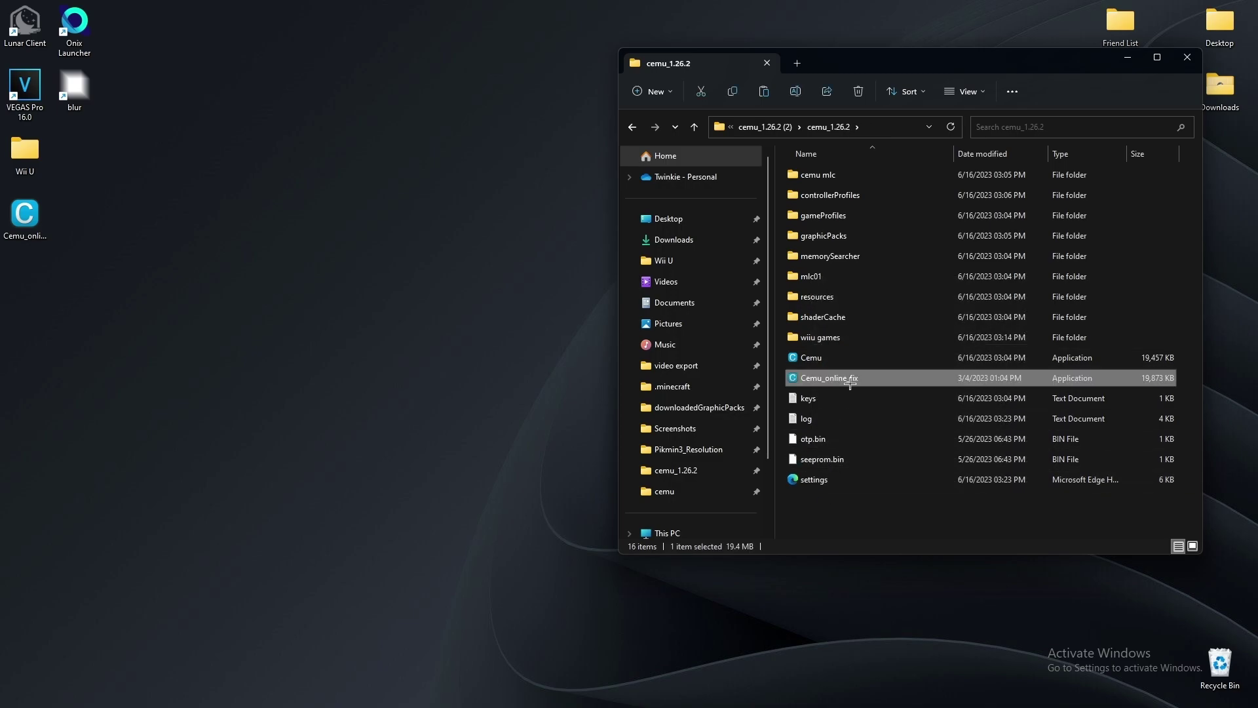
{"action": "right_click", "coordinate": [842, 361]}
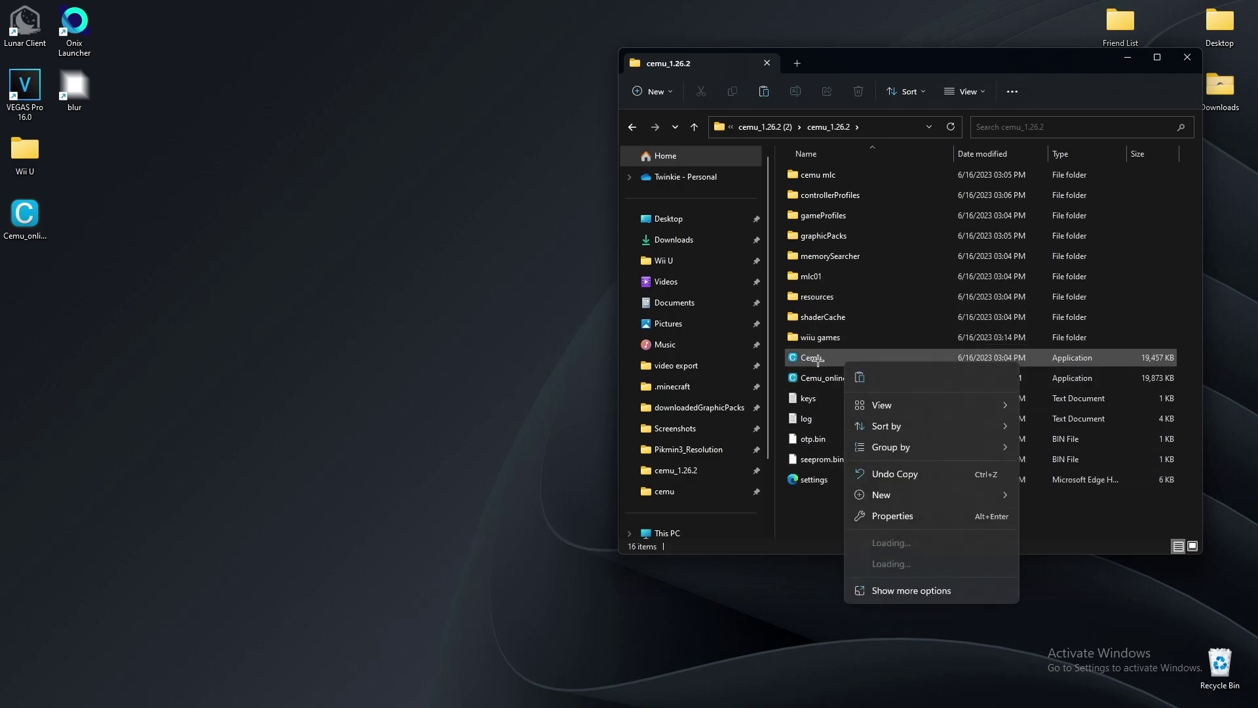
{"action": "right_click", "coordinate": [839, 359]}
{"action": "left_click", "coordinate": [967, 377]}
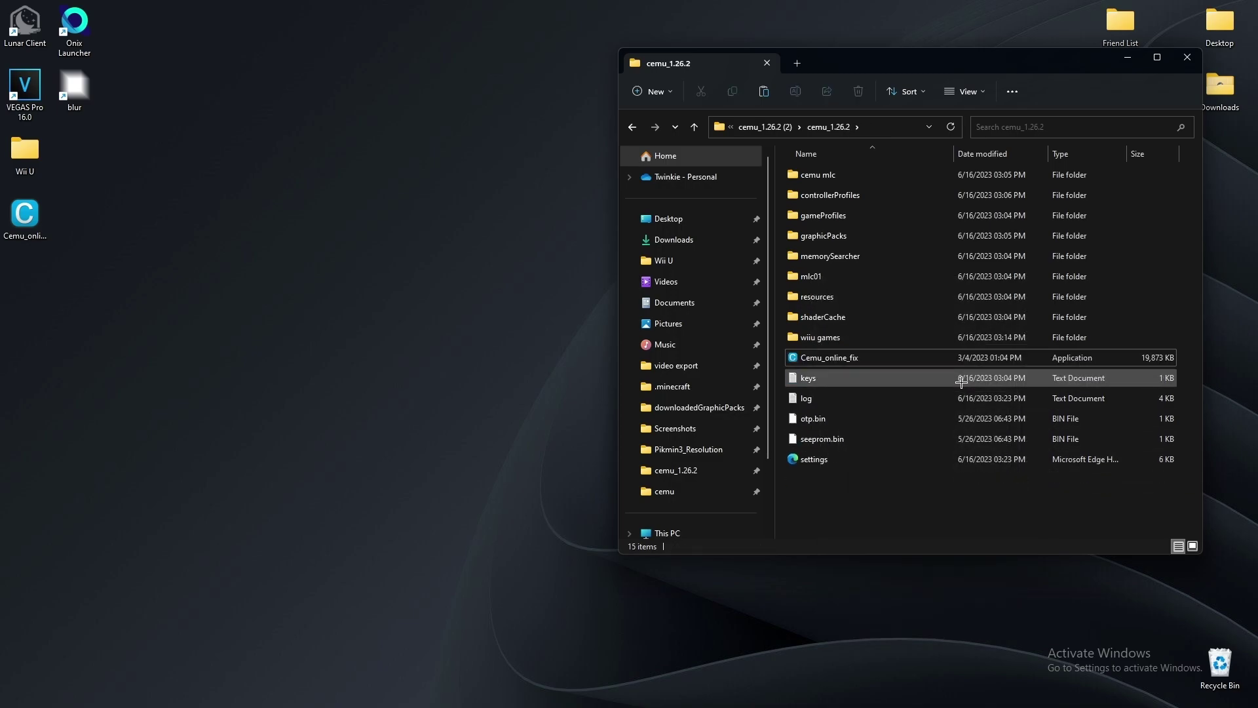
Copy Cemu_online_fix's path and launch the online-fixed emulator
{"action": "right_click", "coordinate": [879, 359]}
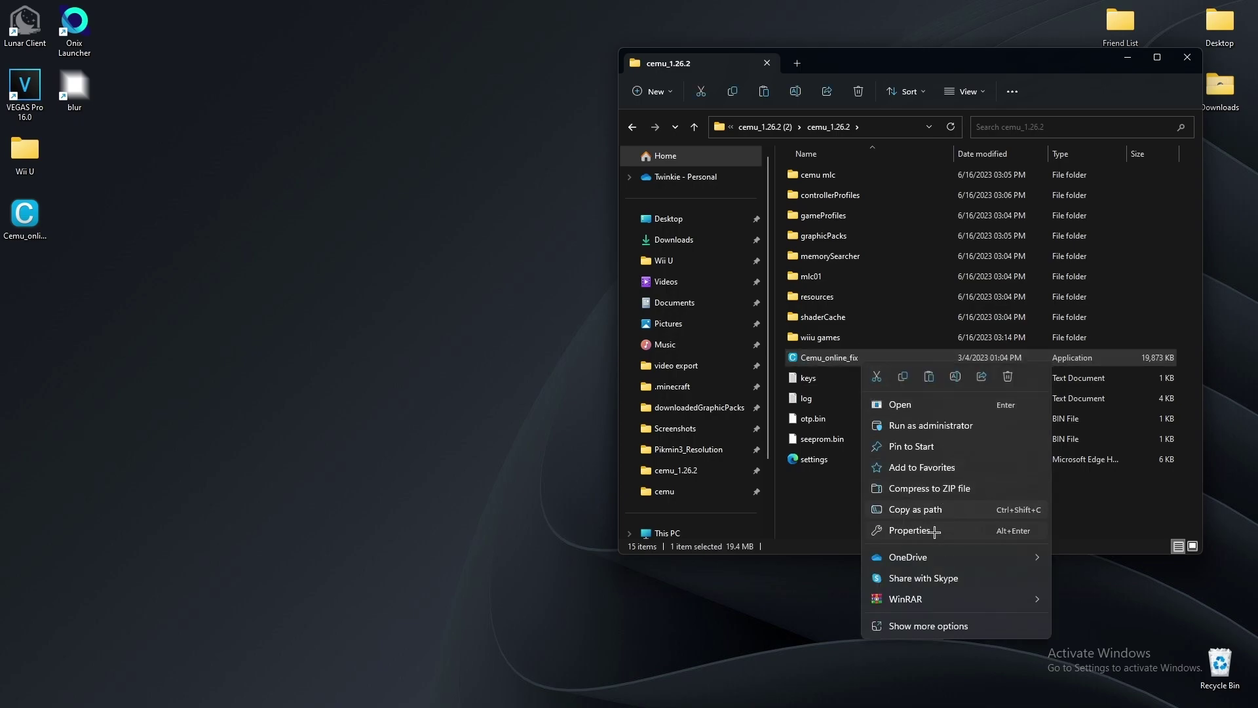
{"action": "left_click", "coordinate": [963, 624]}
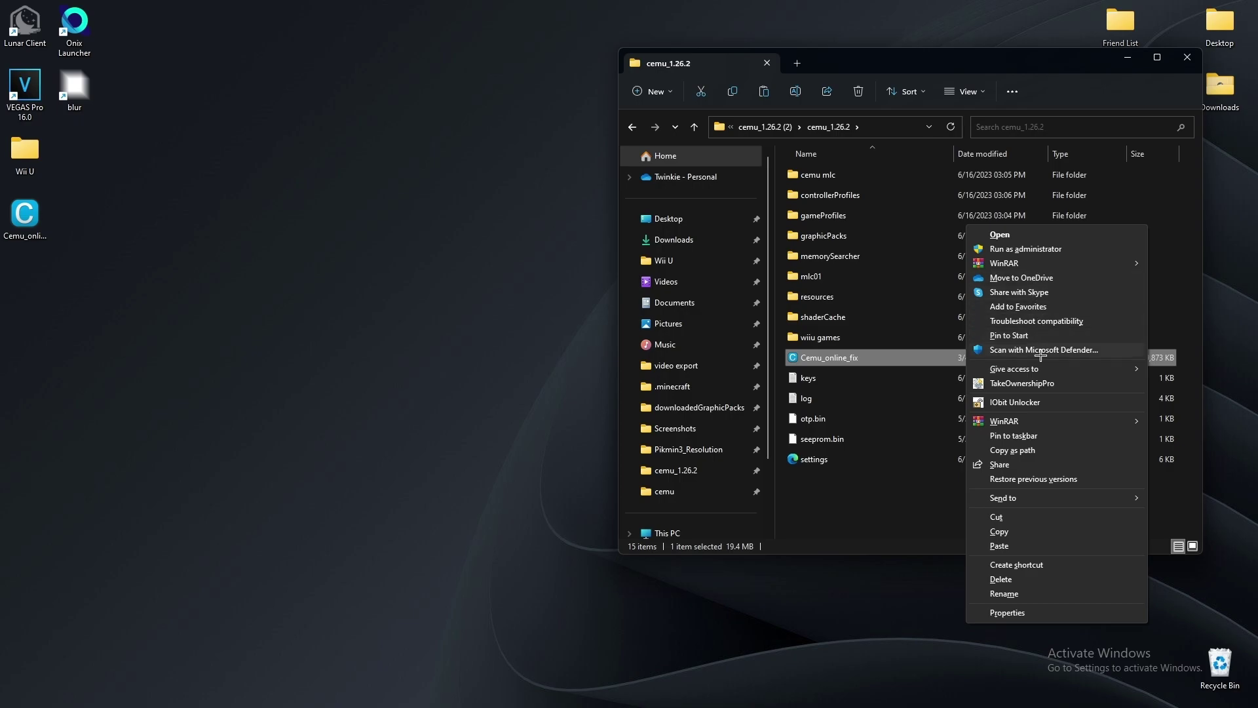
{"action": "left_click", "coordinate": [1042, 450]}
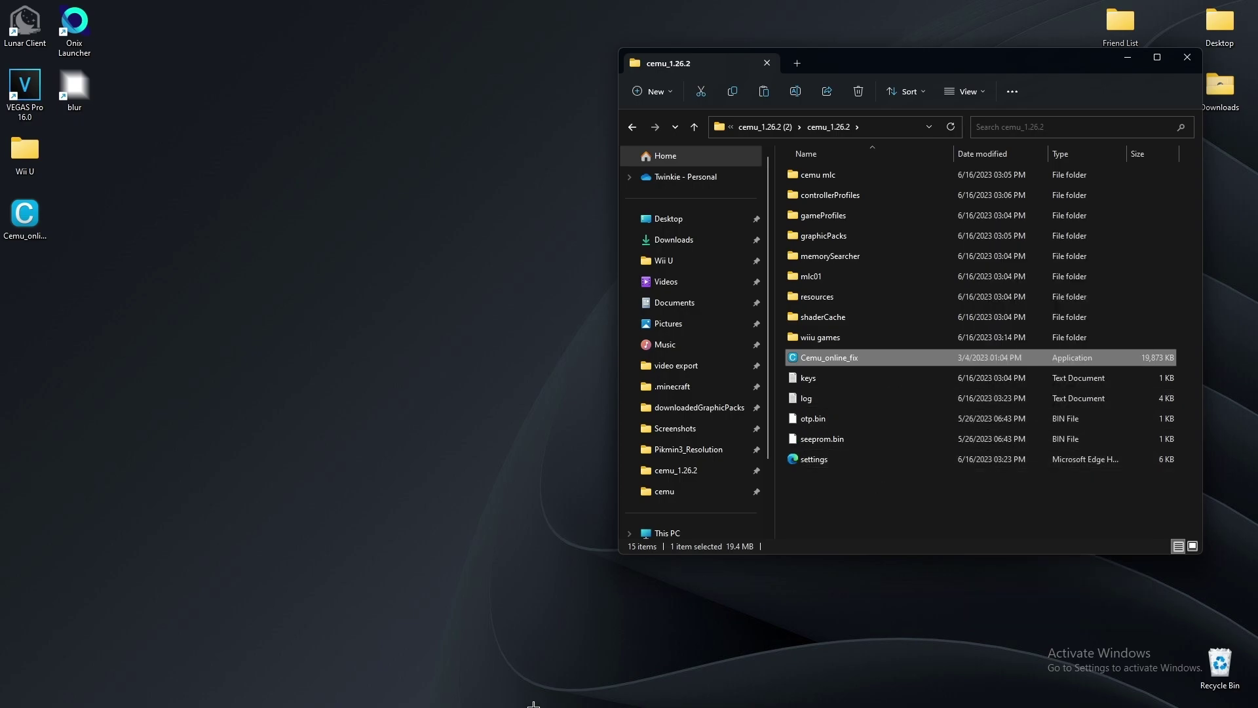
{"action": "left_click", "coordinate": [396, 693]}
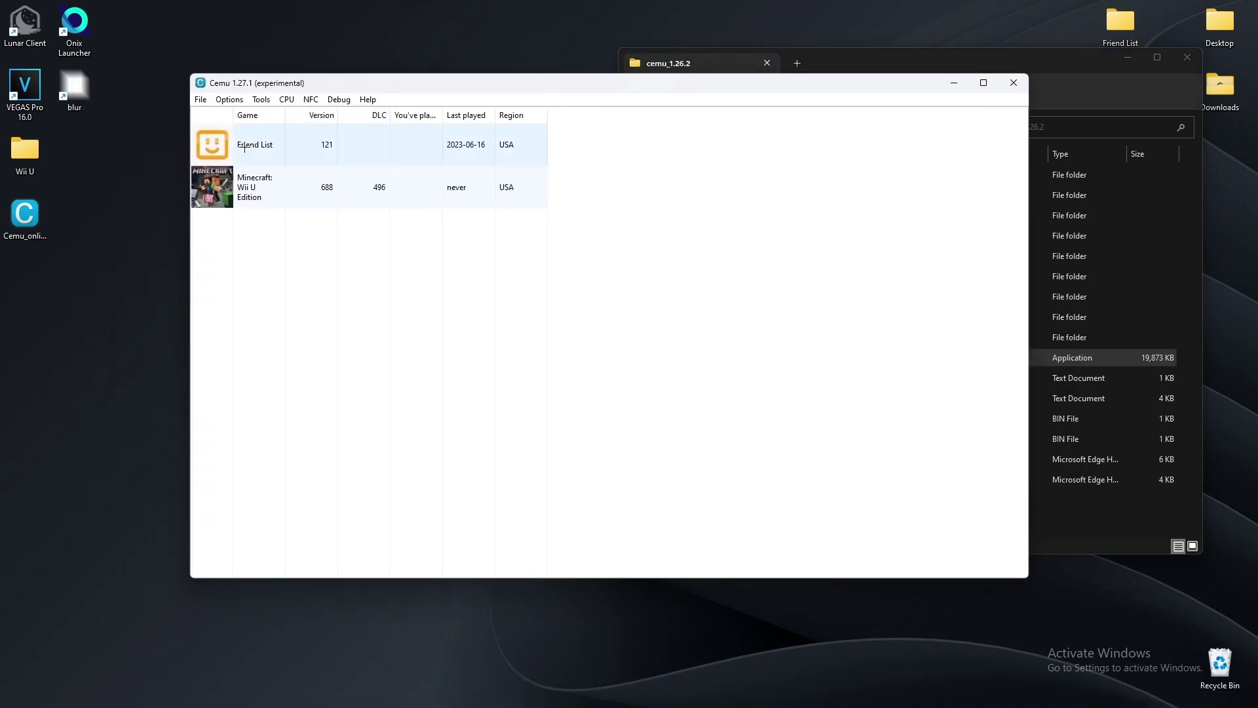
Launch Friend List, allow Cemu through the firewall, browse the online friends, then close Cemu
{"action": "double_click", "coordinate": [430, 148]}
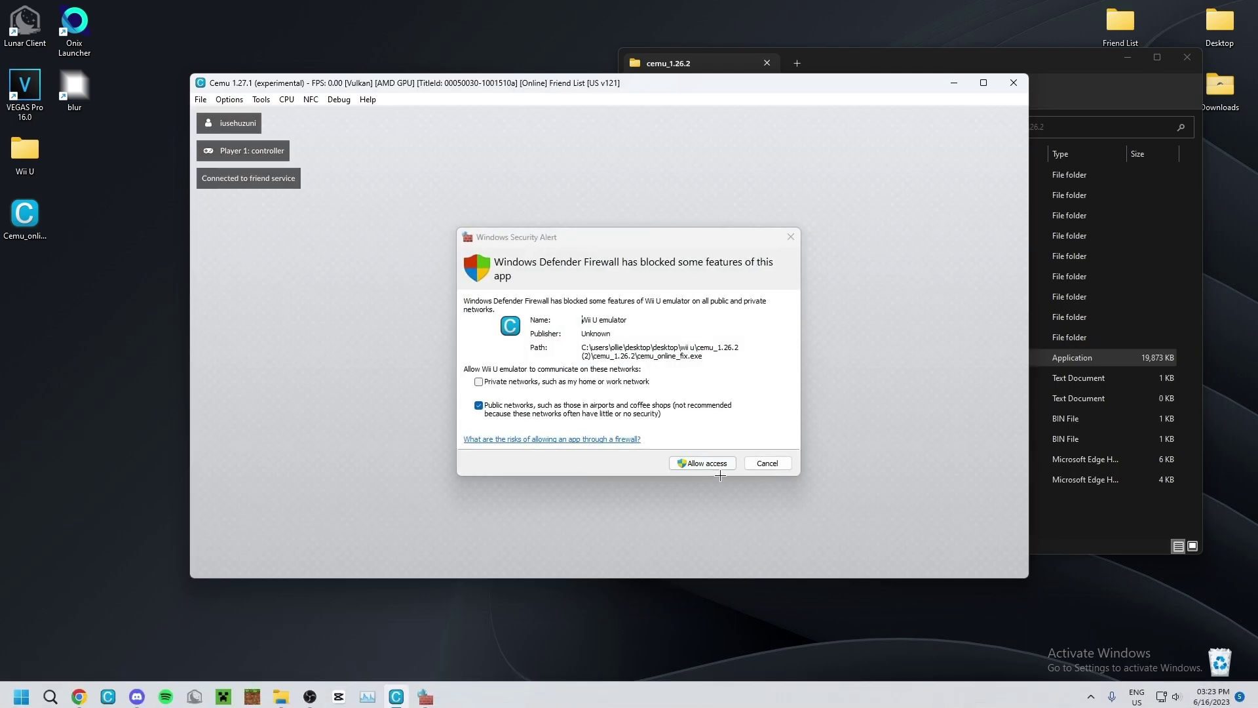
{"action": "left_click", "coordinate": [702, 458]}
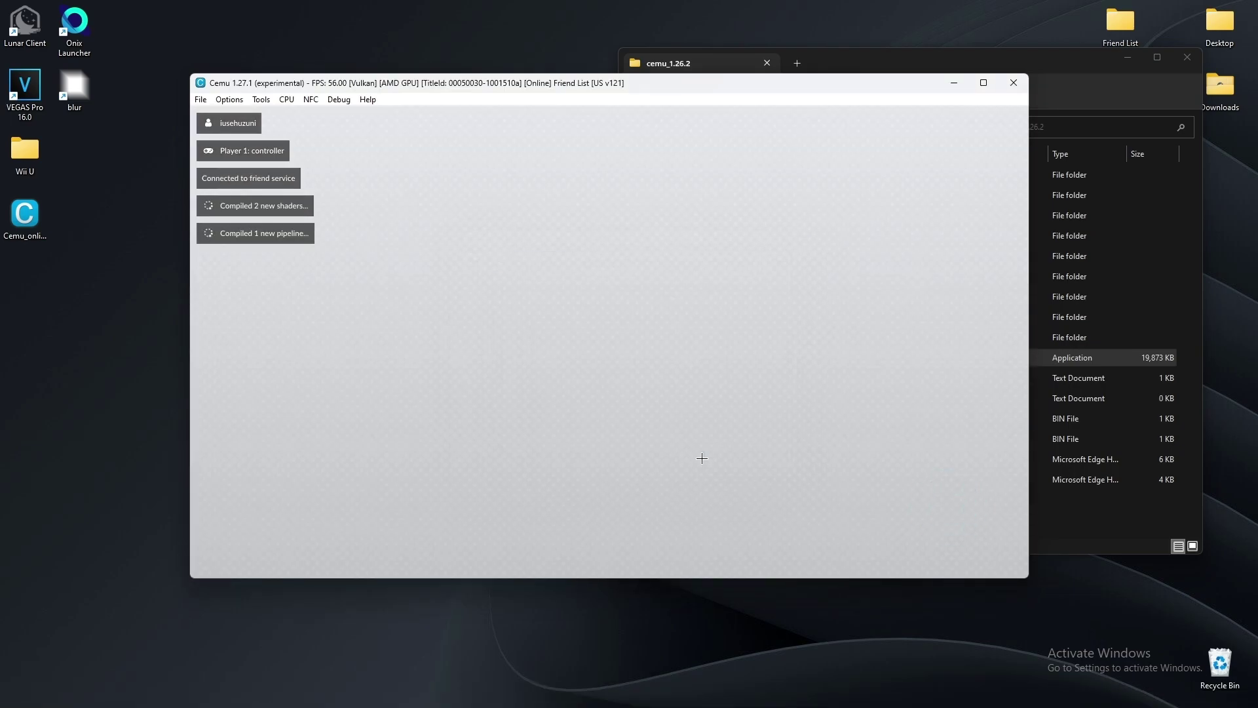
{"action": "left_click_drag", "start_coordinate": [682, 452], "coordinate": [925, 227]}
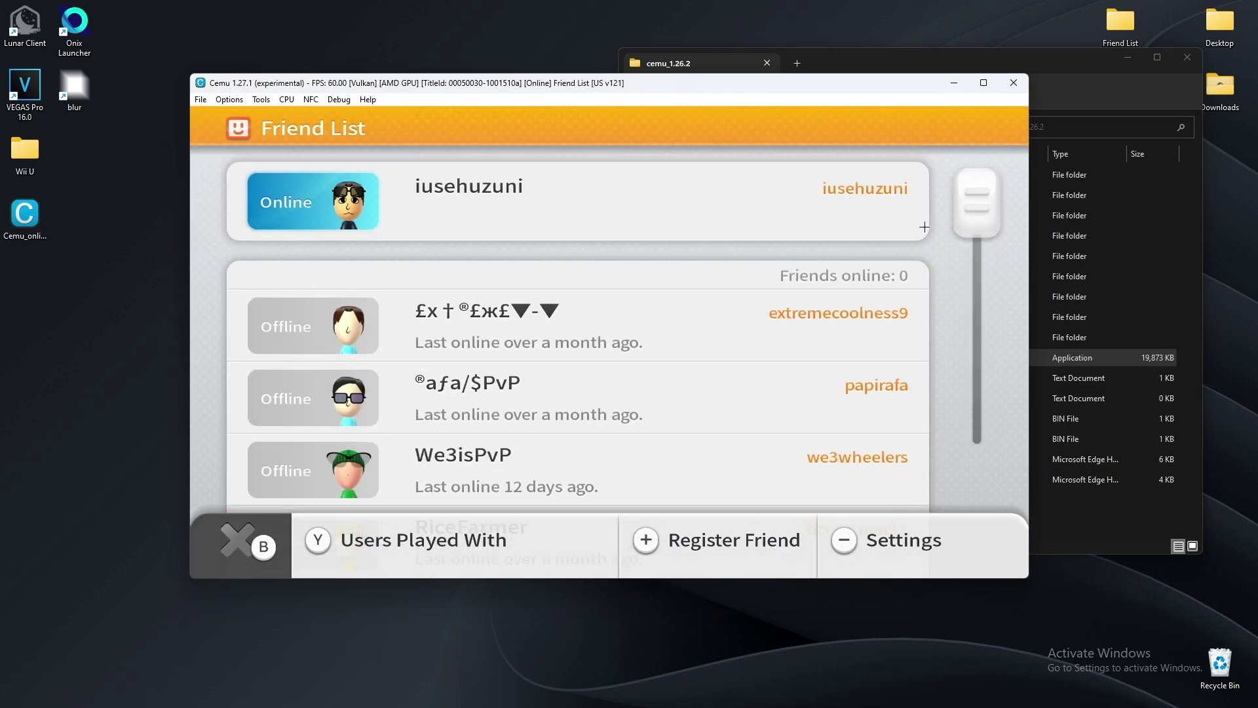
{"action": "left_click", "coordinate": [1023, 85]}
Minimize File Explorer and restore OBS Studio from the taskbar
{"action": "left_click_drag", "start_coordinate": [949, 54], "coordinate": [662, 53]}
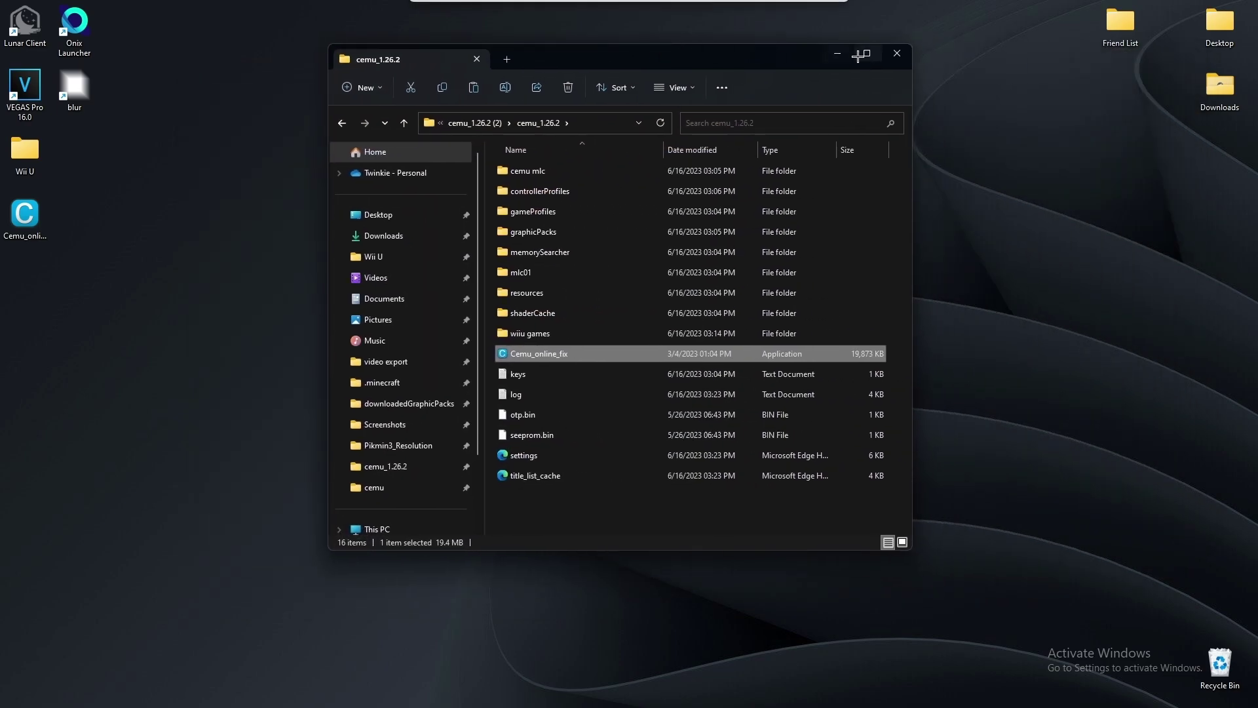
{"action": "left_click", "coordinate": [840, 57]}
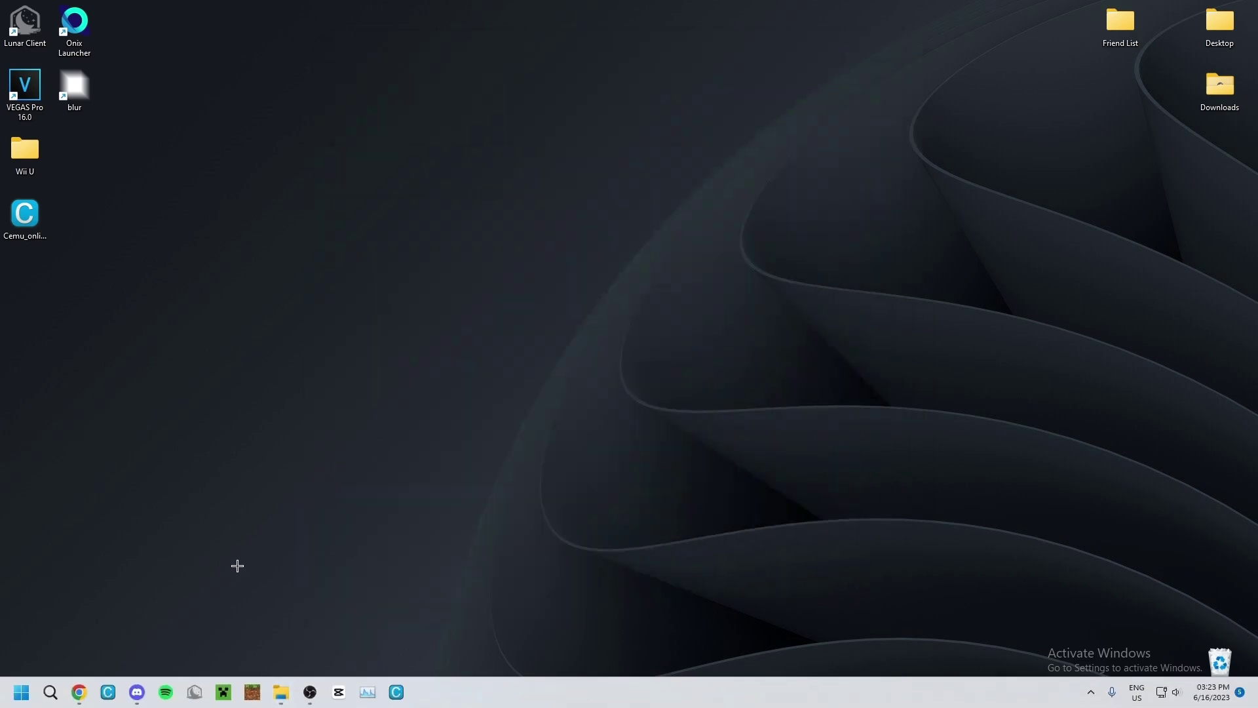
{"action": "left_click", "coordinate": [310, 693]}
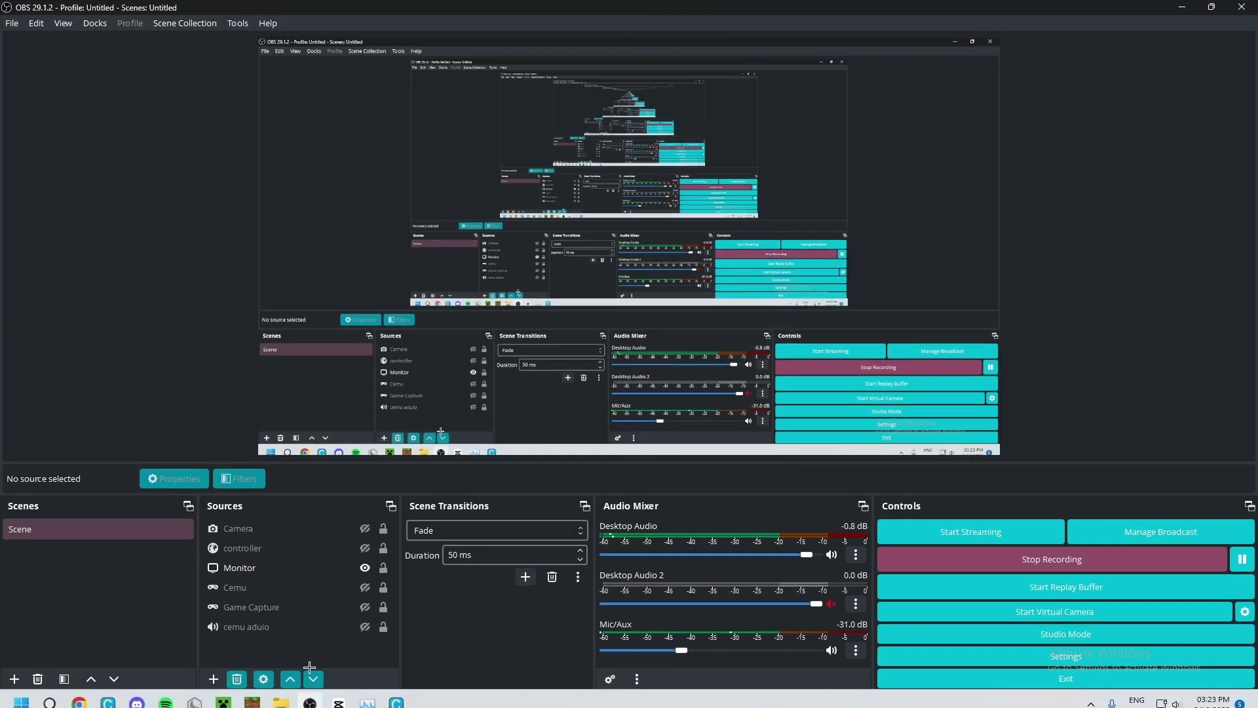